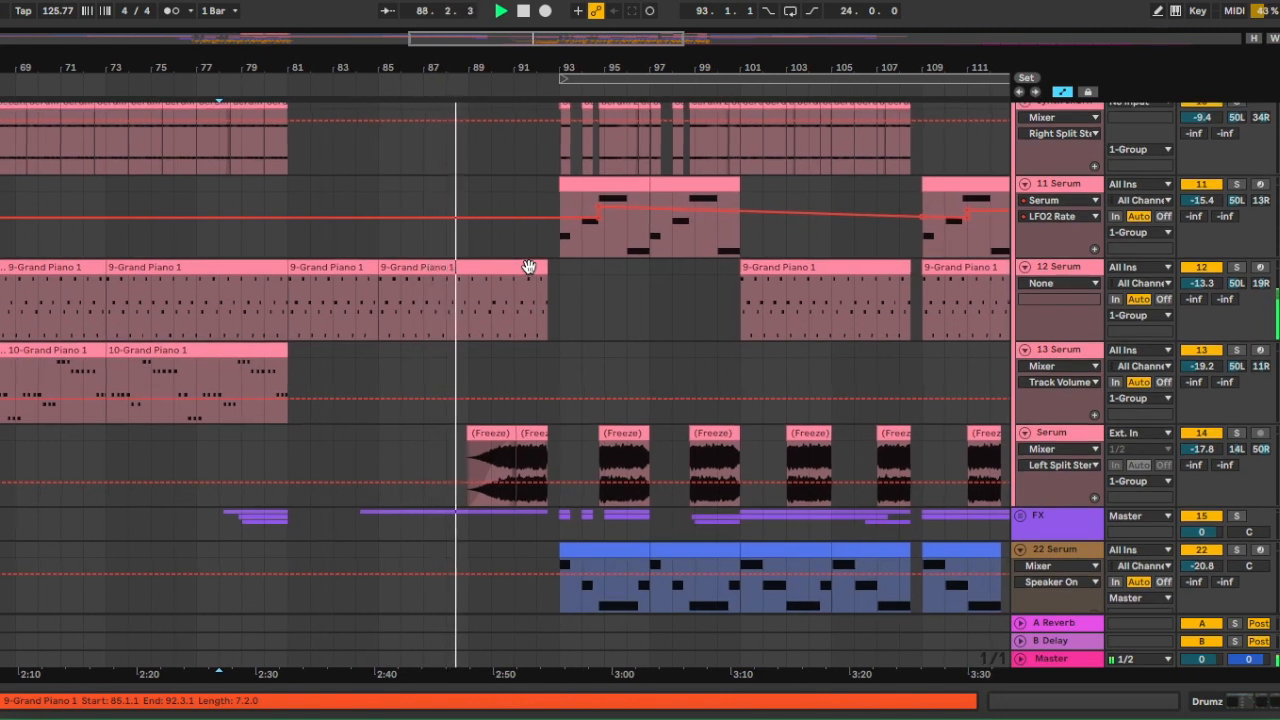
# Look through the synth, piano, FX and bass tracks between bars 93 and 117 while the arrangement plays.
pyautogui.scroll(5, 528, 266)
pyautogui.hscroll(4, 528, 266)
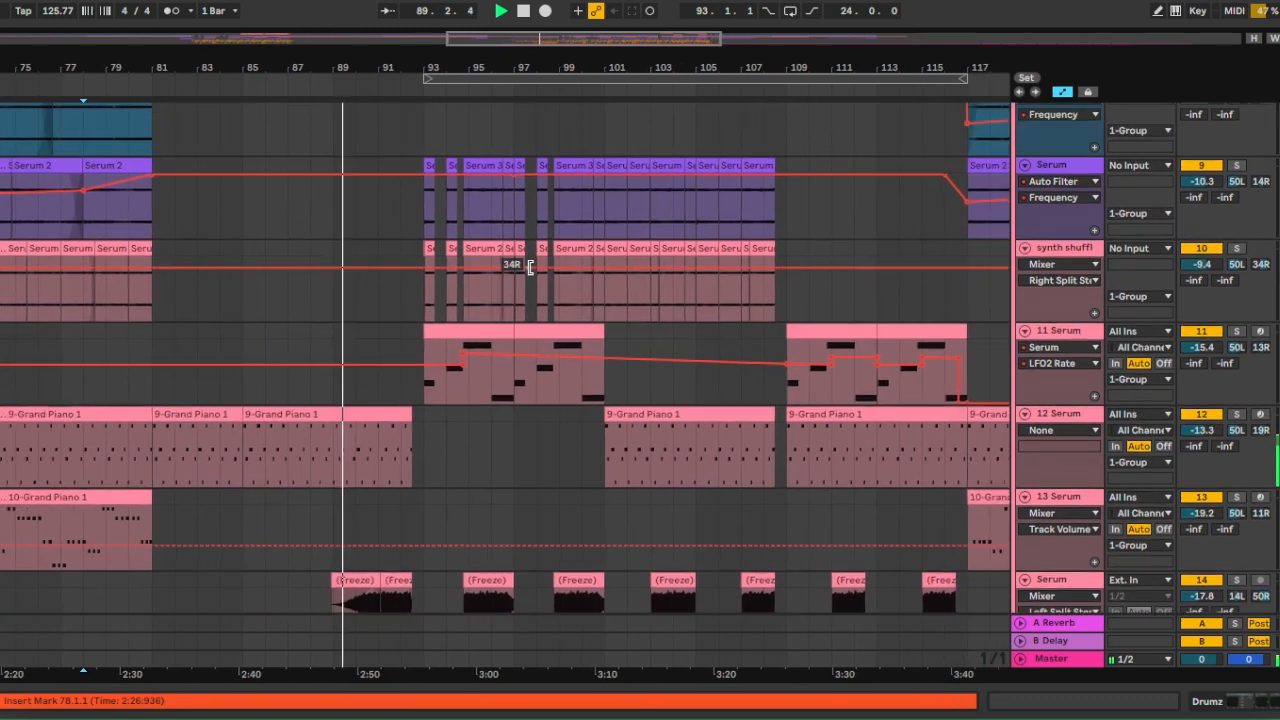
pyautogui.scroll(8, 528, 265)
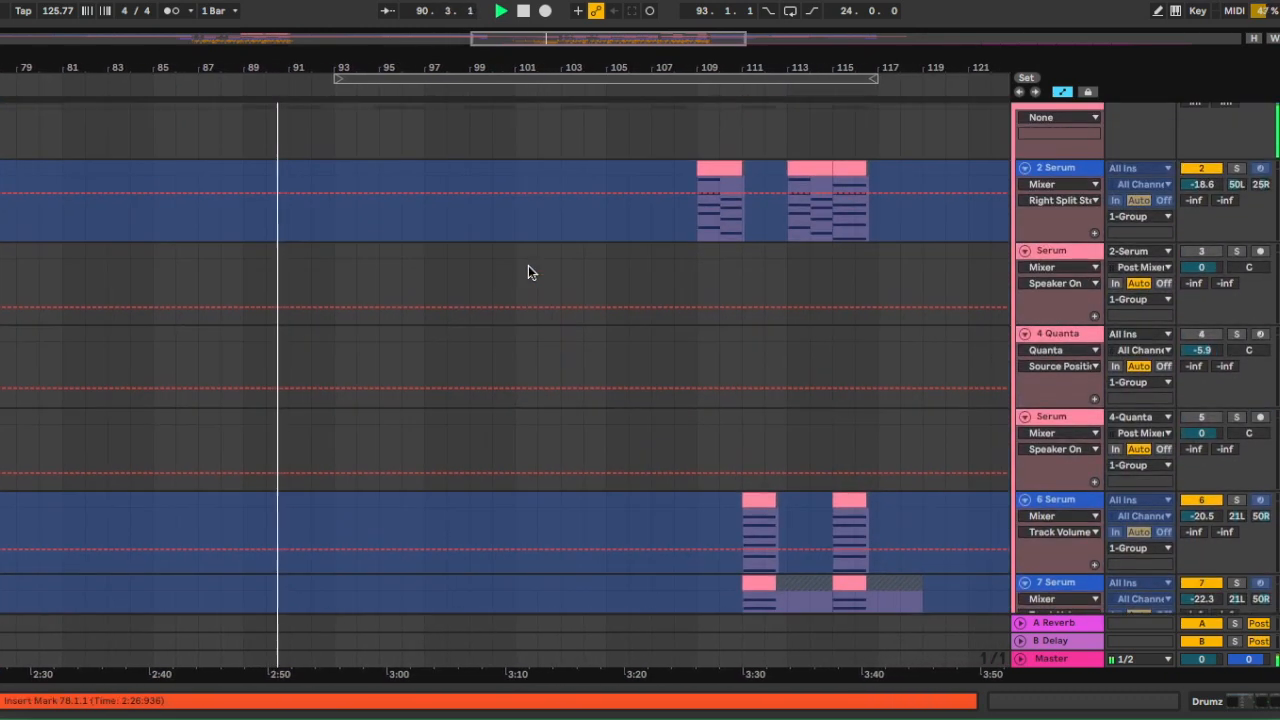
pyautogui.scroll(3, 527, 265)
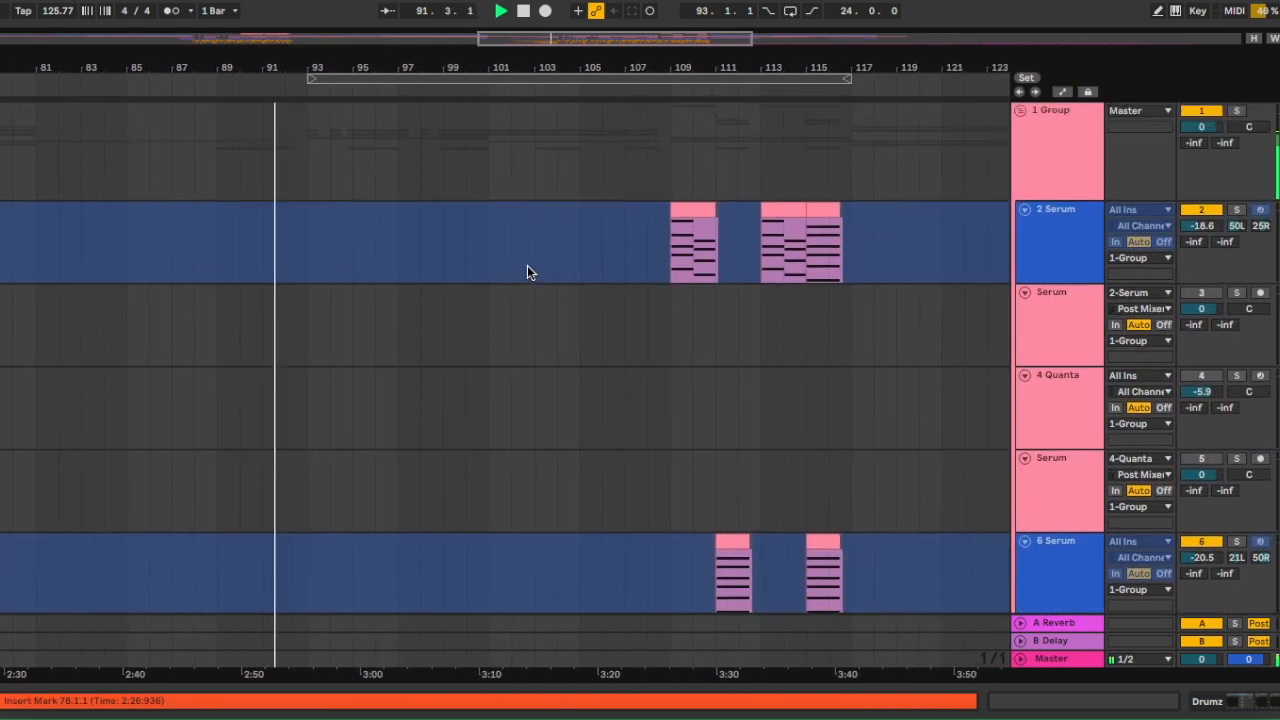
pyautogui.scroll(-8, 527, 265)
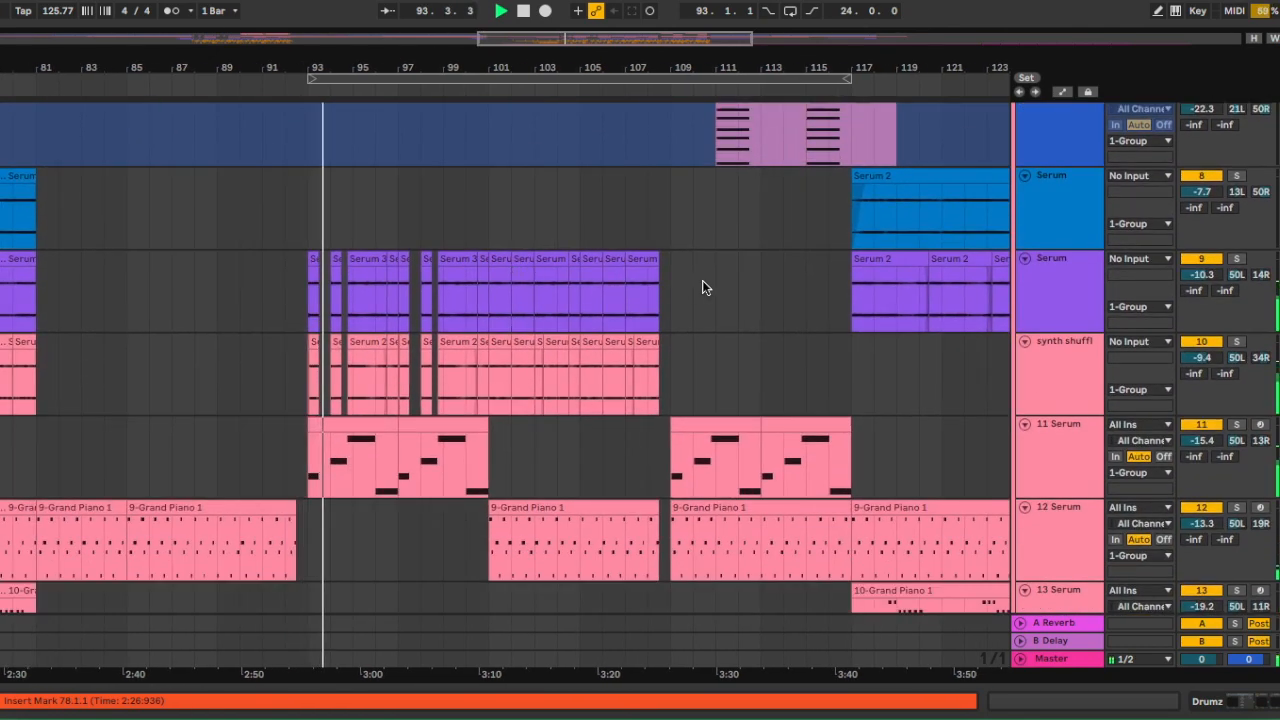
pyautogui.scroll(-1, 702, 288)
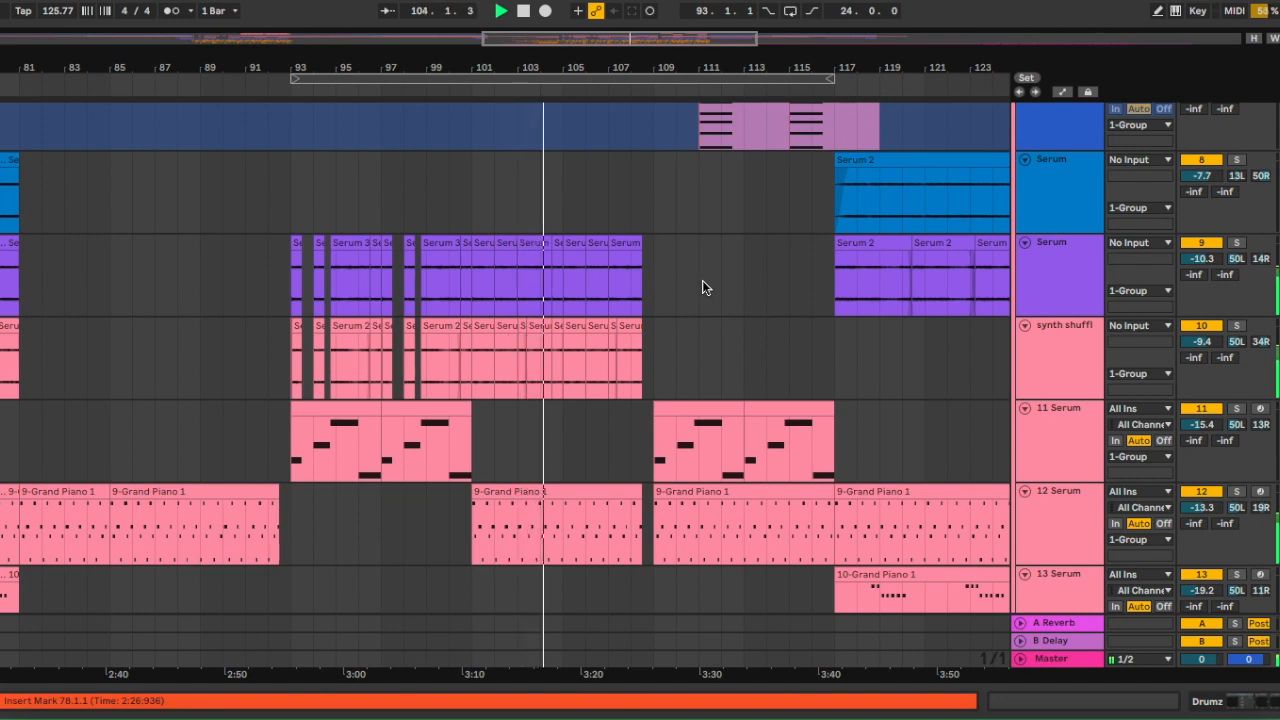
pyautogui.scroll(-5, 703, 287)
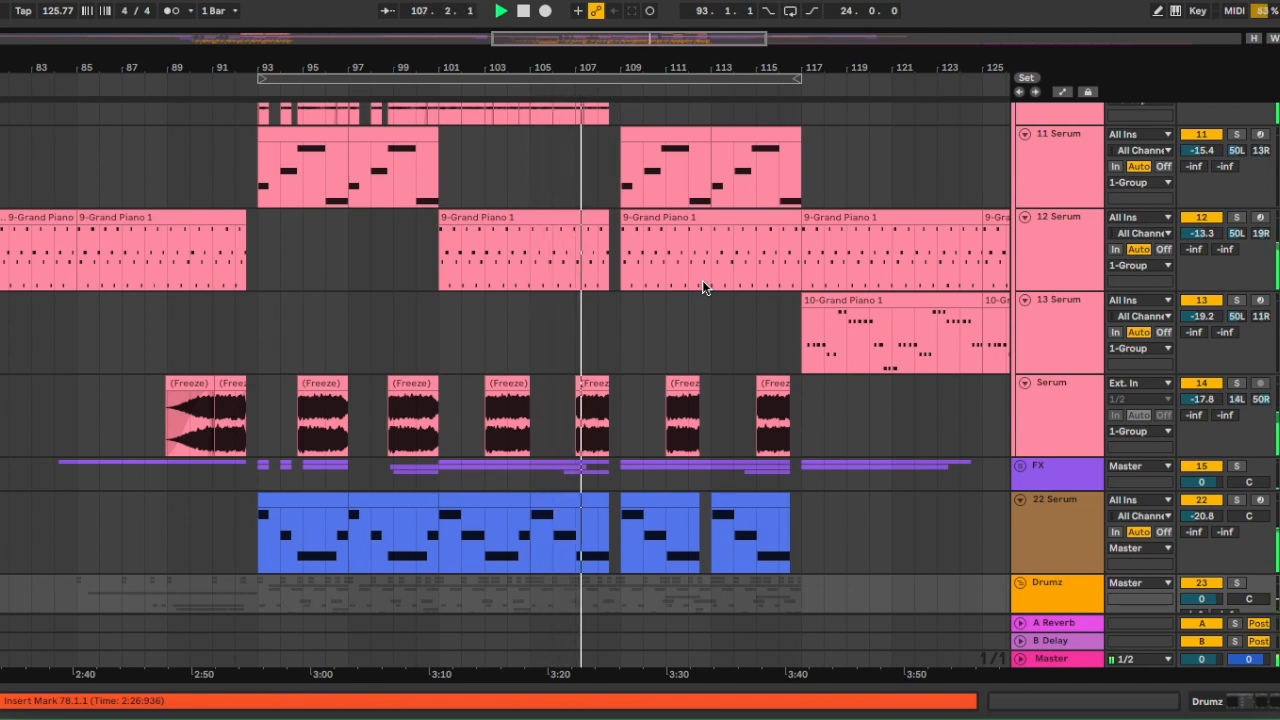
pyautogui.hscroll(1, 703, 281)
pyautogui.scroll(1, 703, 281)
pyautogui.hscroll(2, 703, 281)
pyautogui.scroll(1, 703, 281)
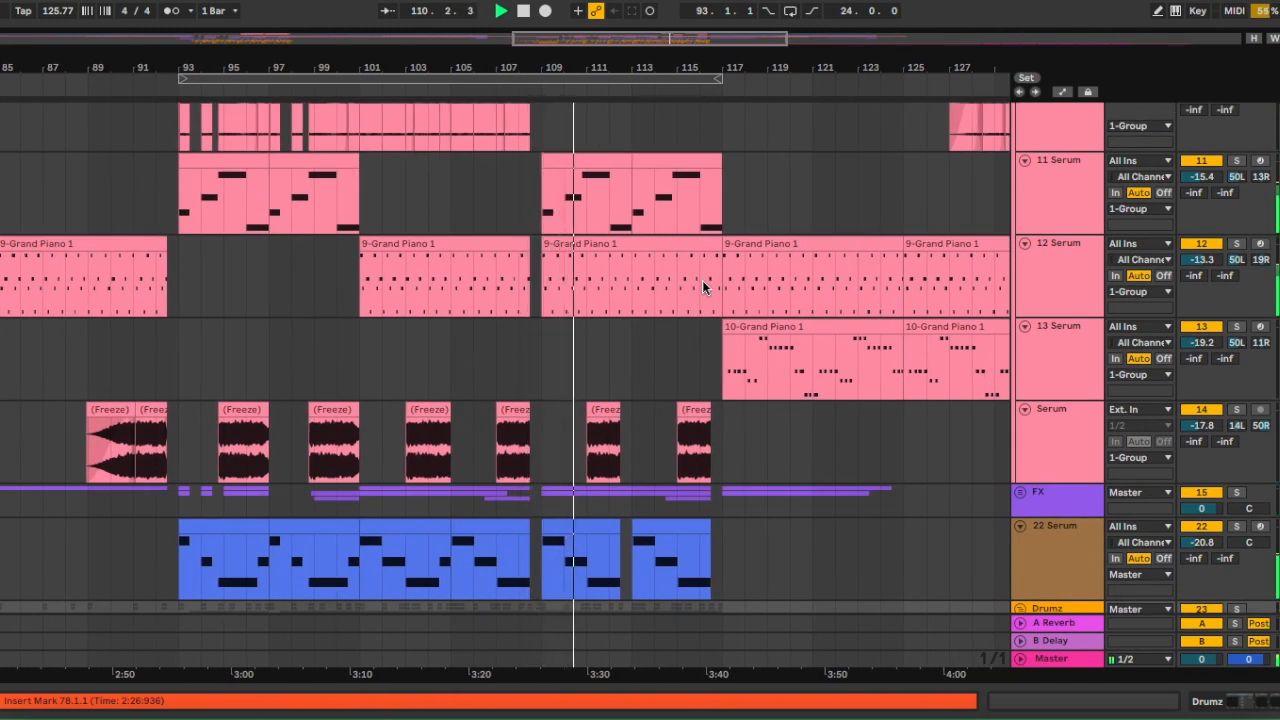
pyautogui.scroll(5, 702, 287)
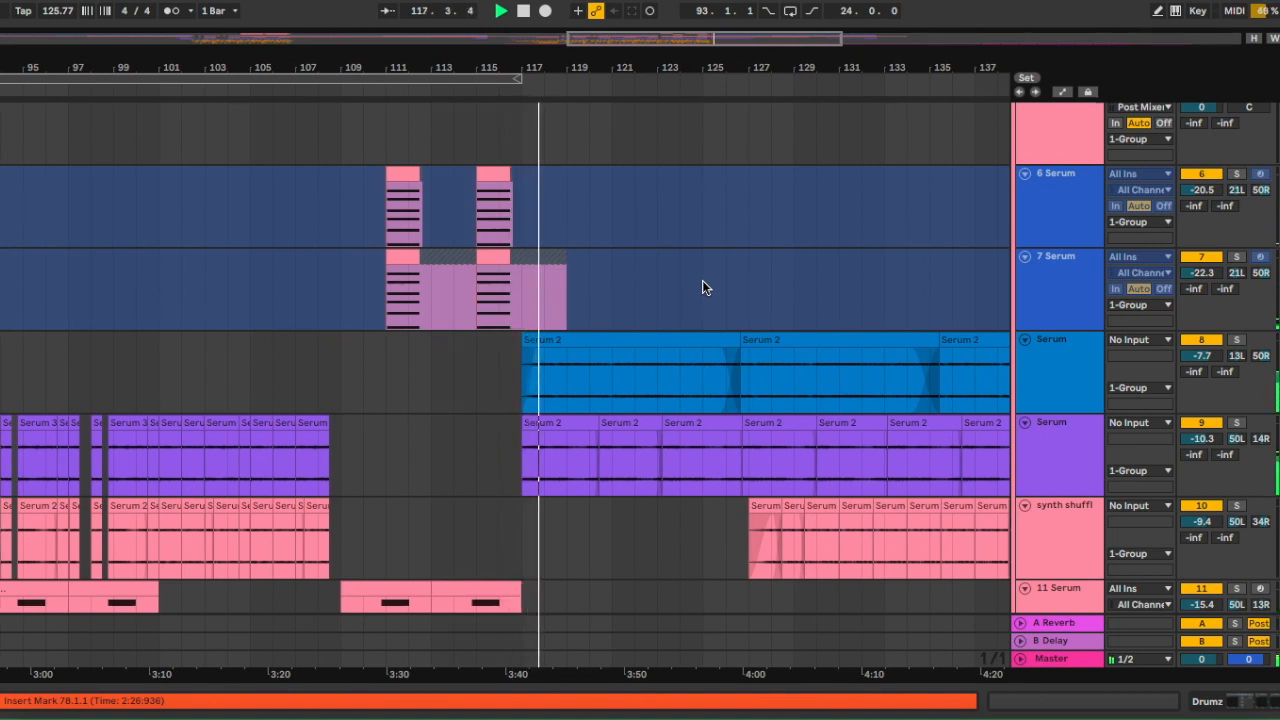
# Show the automation lanes, stop playback and place the insert marker at bar 93 on the Drumz track.
pyautogui.press('a')
pyautogui.scroll(-3, 647, 378)
pyautogui.hscroll(-5, 647, 378)
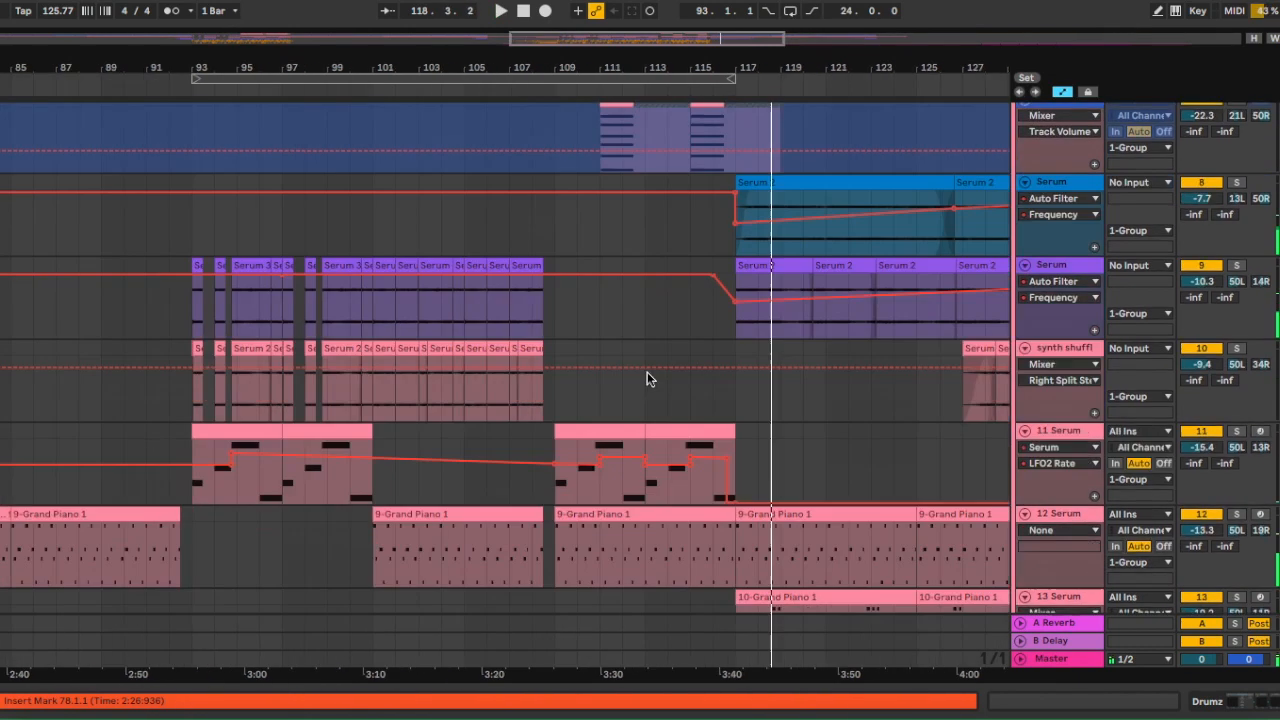
pyautogui.scroll(-5, 647, 378)
pyautogui.click(443, 250)
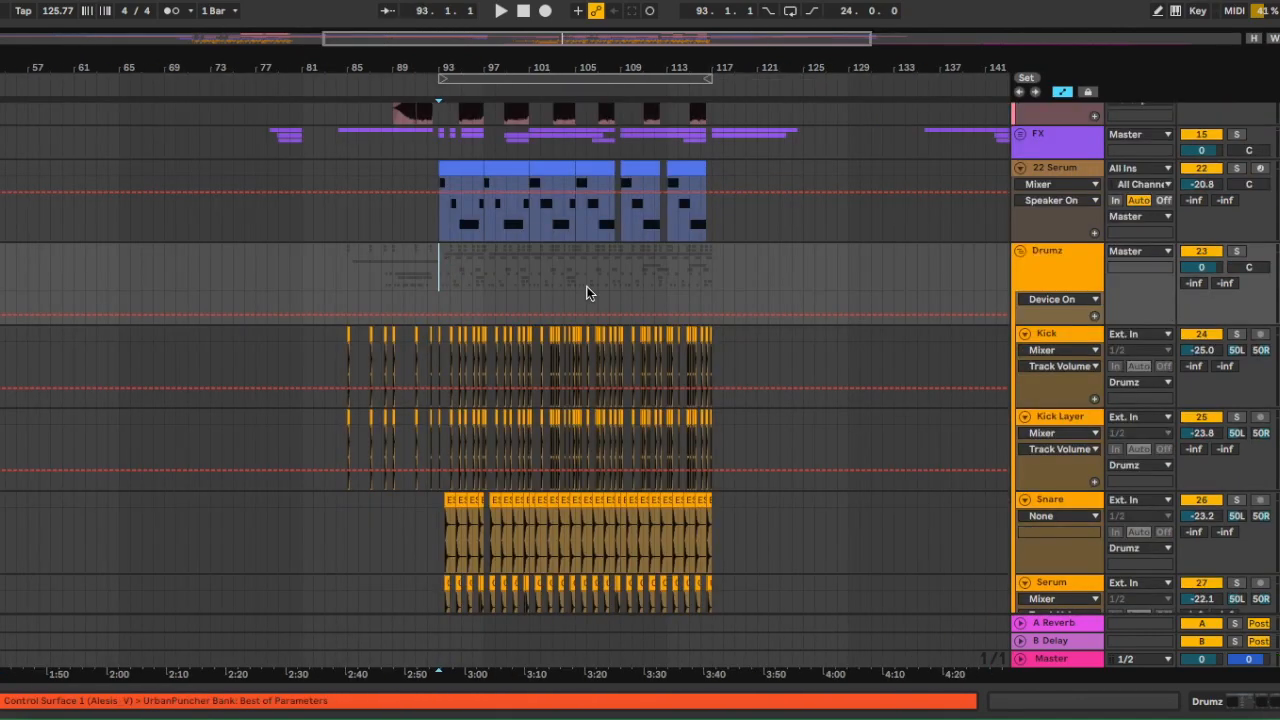
# Solo the synth shuffle track, select its clip at bar 33 and examine the chopped clips up to bar 41.
pyautogui.scroll(10, 587, 291)
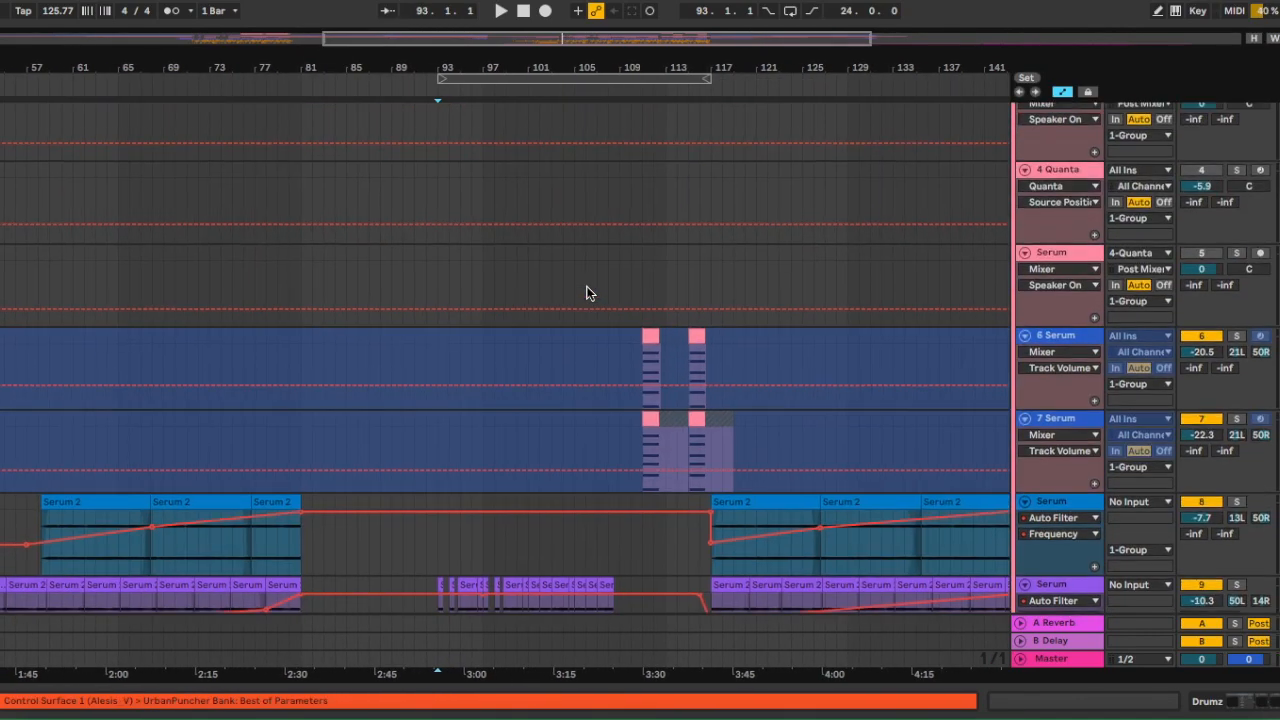
pyautogui.scroll(3, 587, 286)
pyautogui.scroll(-3, 588, 288)
pyautogui.scroll(-6, 588, 288)
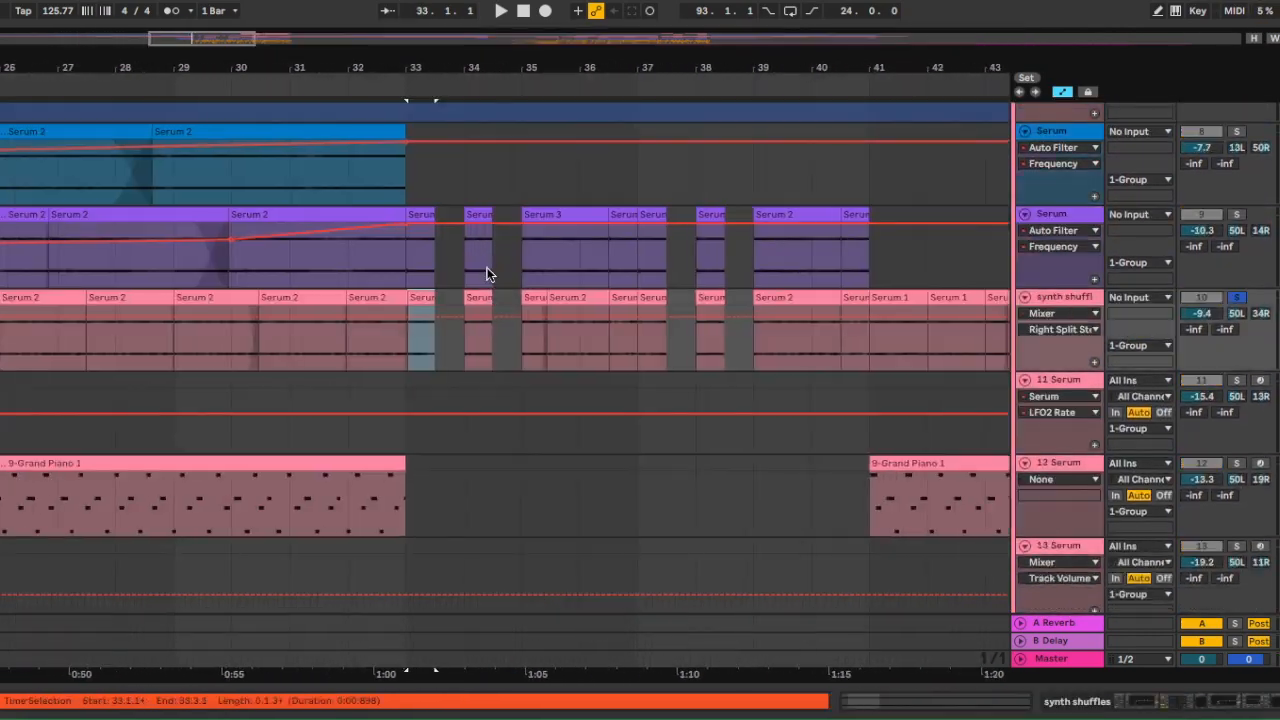
pyautogui.scroll(3, 488, 274)
pyautogui.scroll(-4, 452, 324)
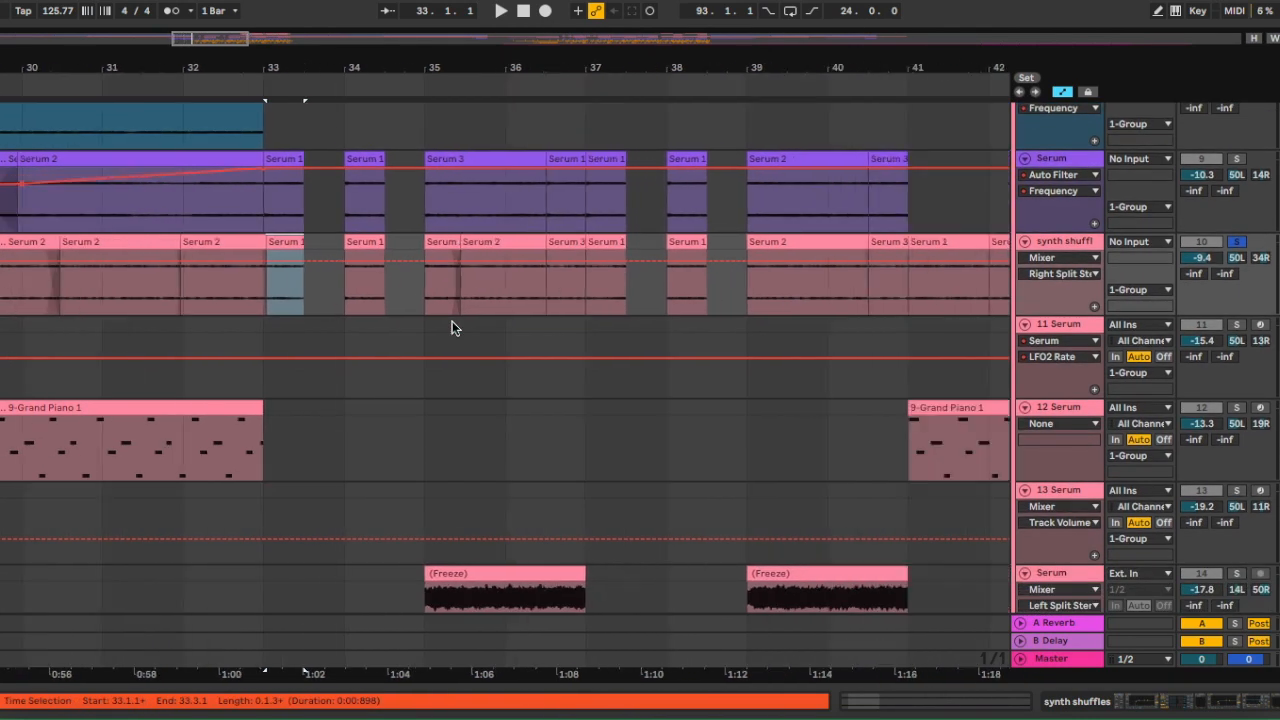
pyautogui.scroll(-3, 452, 328)
pyautogui.scroll(2, 383, 210)
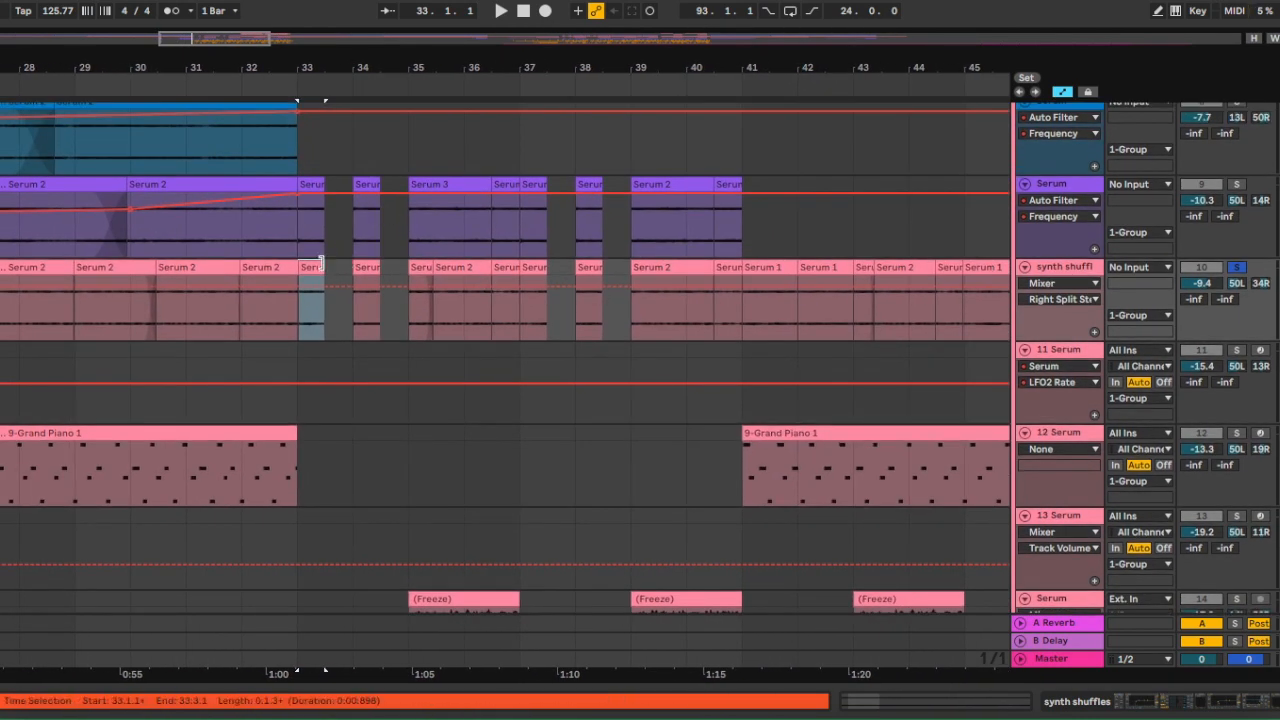
# Inspect the synth shuffle track's device chain, audition the track from bar 33, and hide the devices again.
pyautogui.doubleClick(1052, 272)
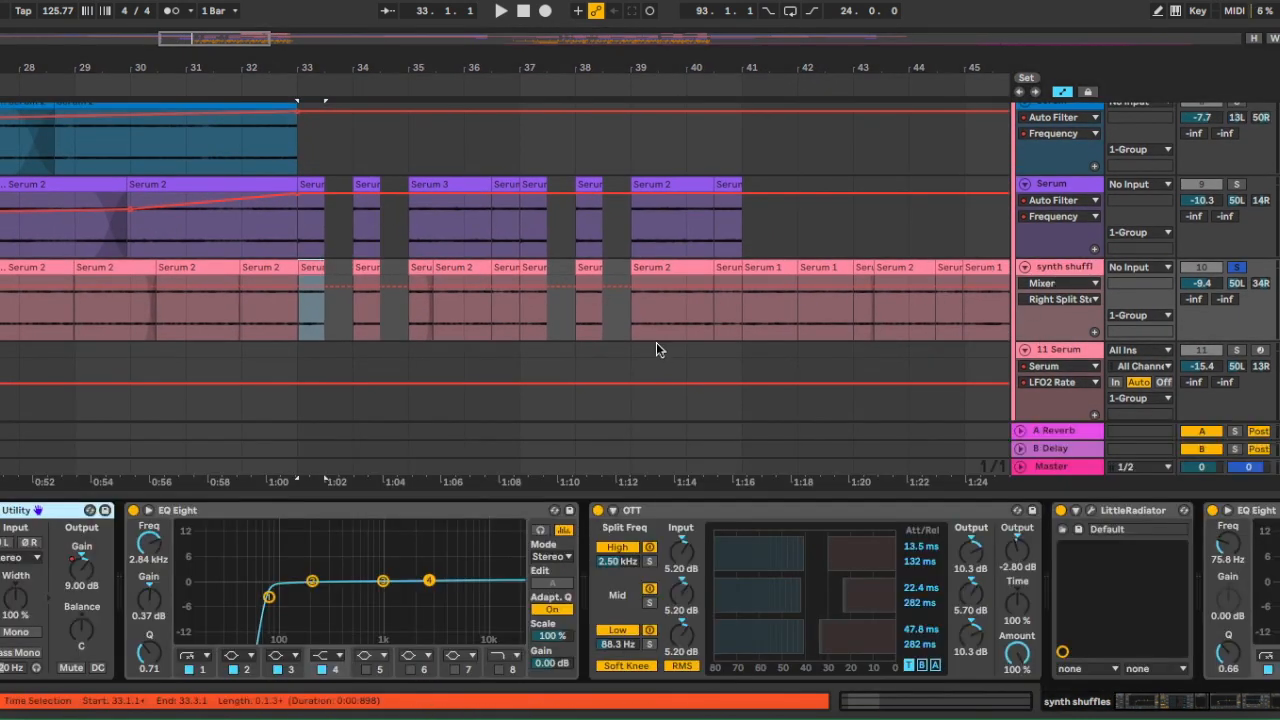
pyautogui.press('space')
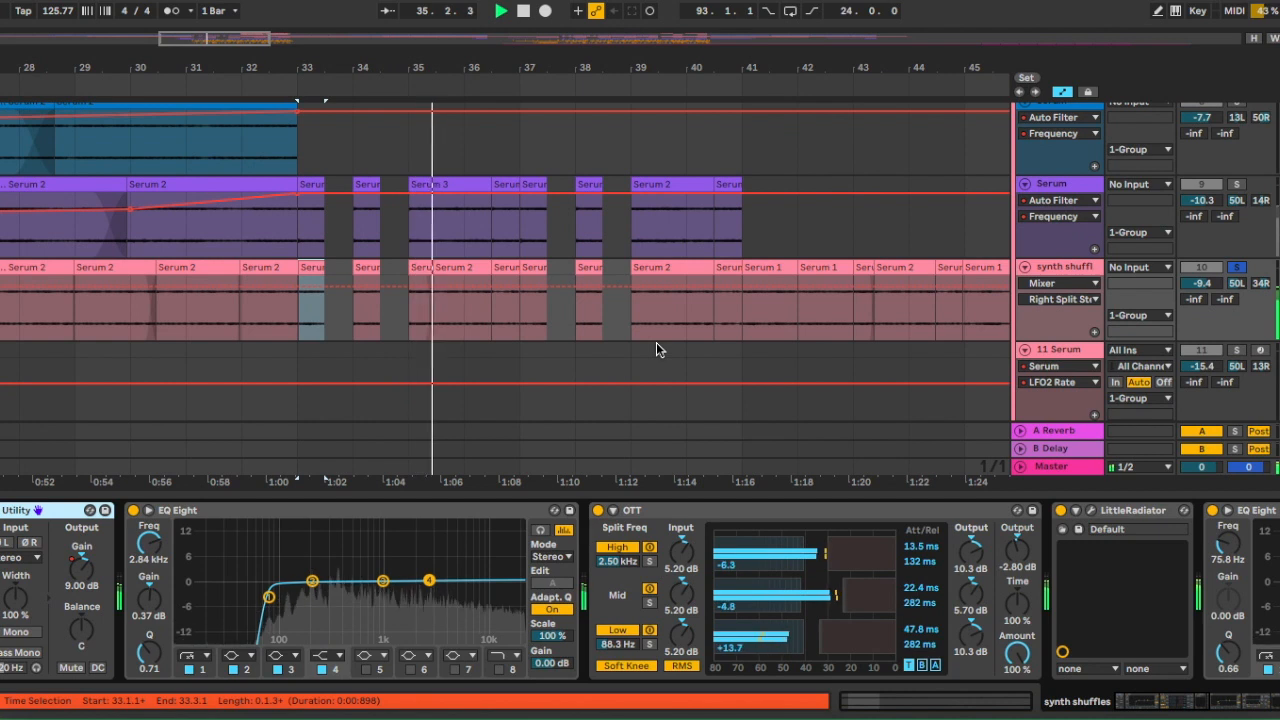
pyautogui.moveTo(689, 494); pyautogui.dragTo(689, 600)
pyautogui.scroll(2, 539, 360)
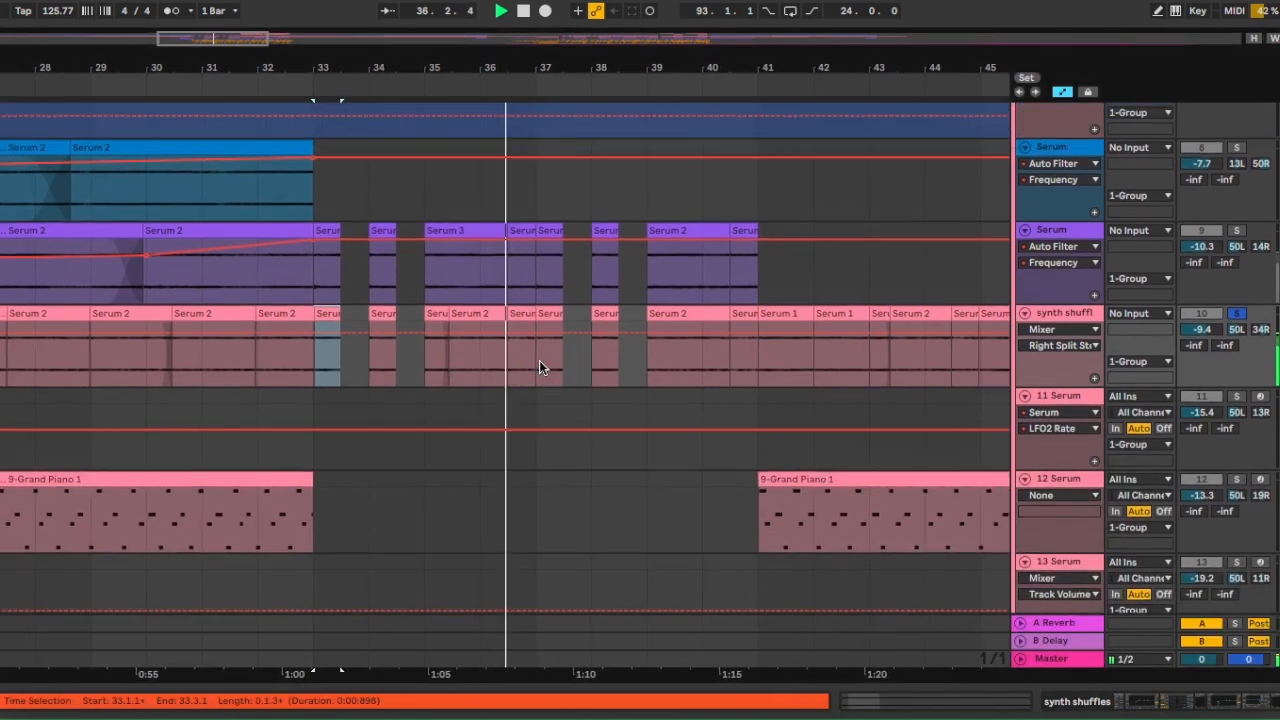
pyautogui.press('space')
# Solo the purple Serum track above synth shuffle and play it from its clip at bar 33.
pyautogui.scroll(-3, 539, 367)
pyautogui.scroll(2, 539, 367)
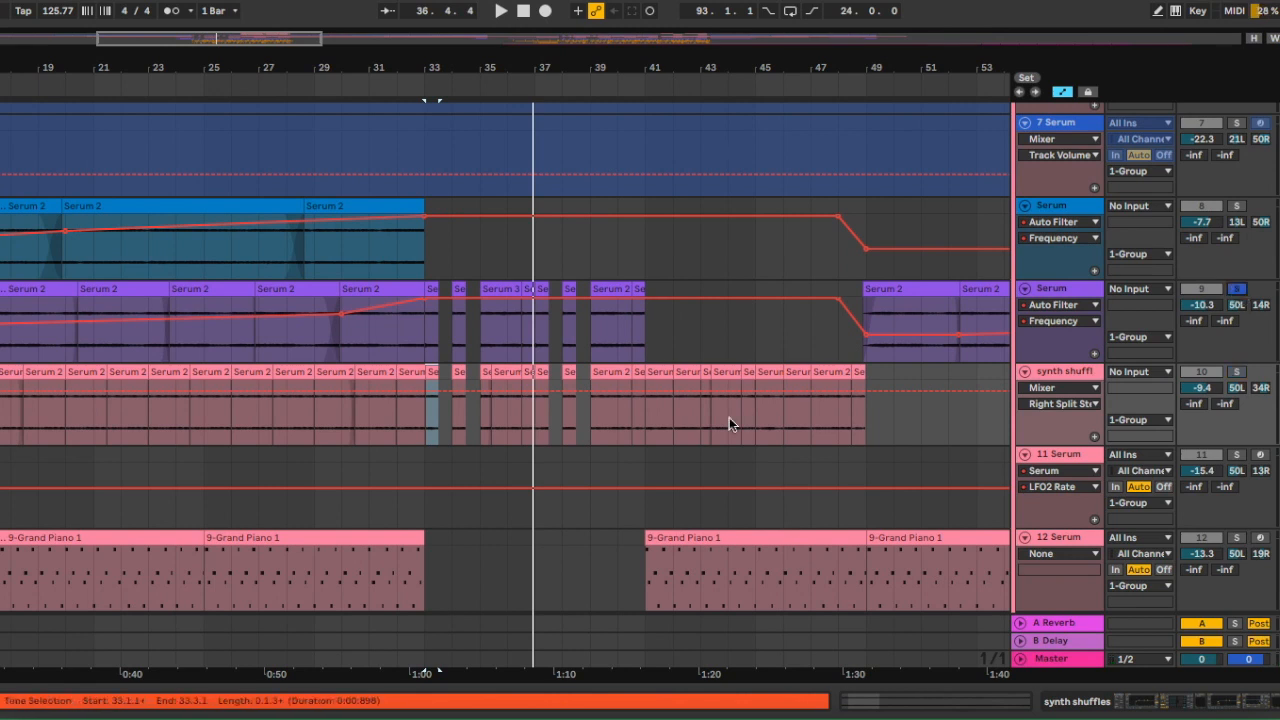
pyautogui.click(432, 287)
pyautogui.press('space')
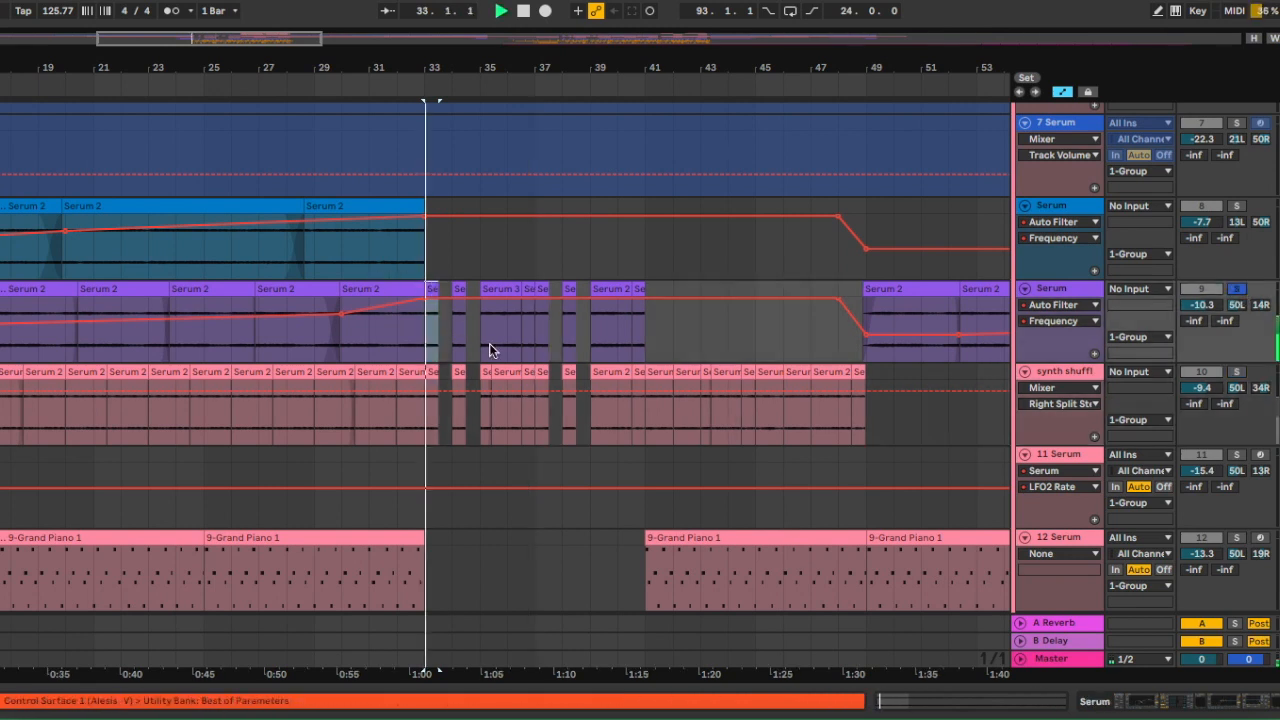
# Solo Serum track 14 and play its frozen audio clip from bar 35.
pyautogui.scroll(-2, 489, 343)
pyautogui.hscroll(1, 489, 343)
pyautogui.scroll(-7, 489, 343)
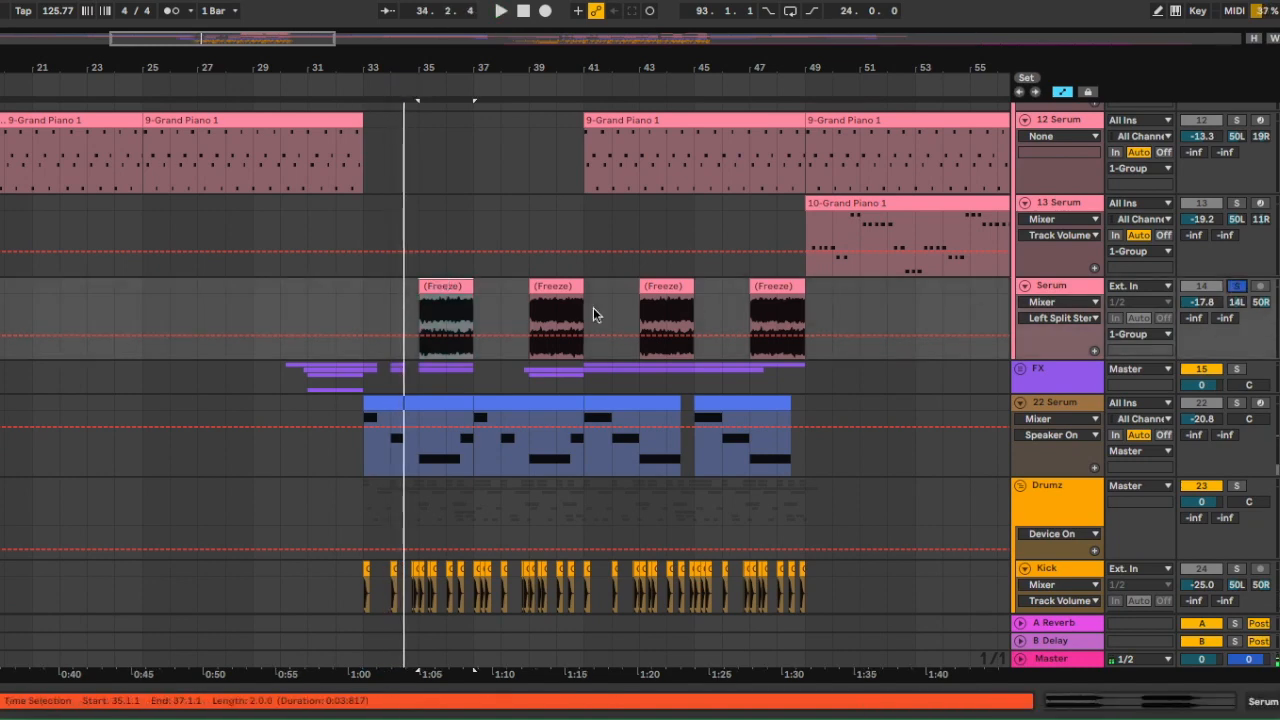
pyautogui.scroll(-3, 557, 312)
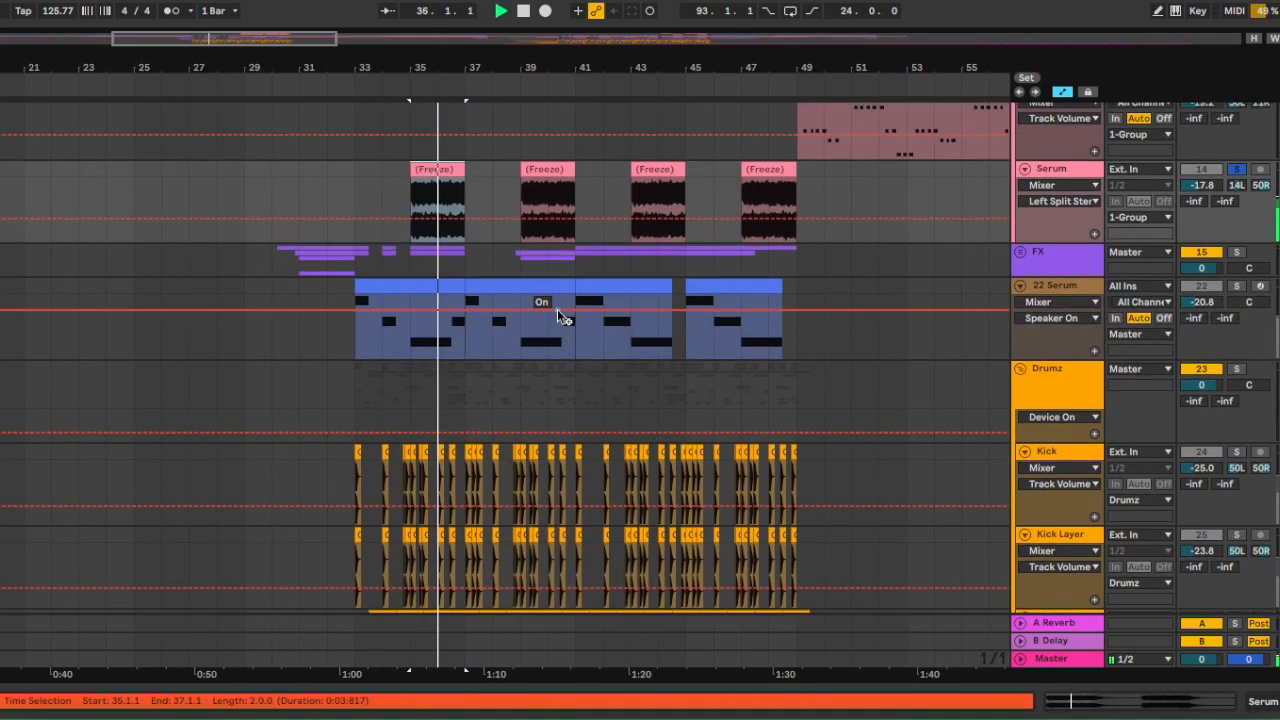
# Stop playback, solo the 2 Serum track in the group and select its first clip at bar 41.
pyautogui.scroll(15, 557, 309)
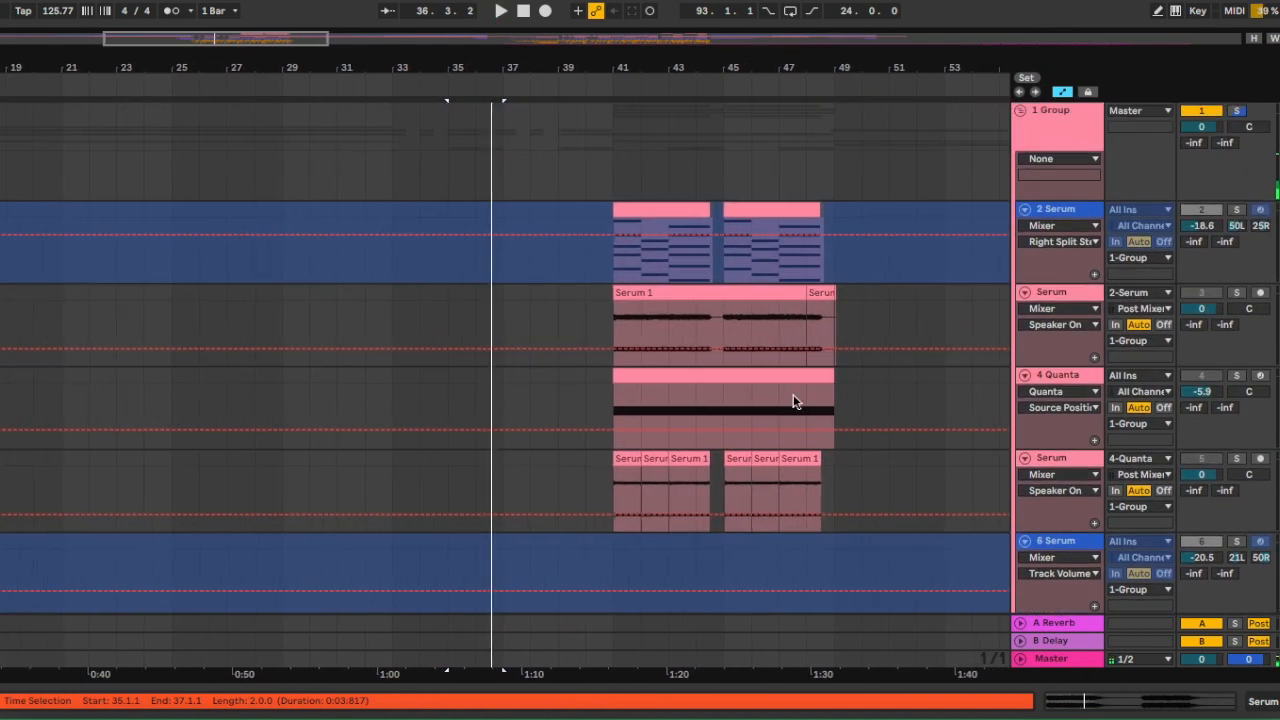
pyautogui.hscroll(3, 876, 475)
pyautogui.scroll(-3, 876, 475)
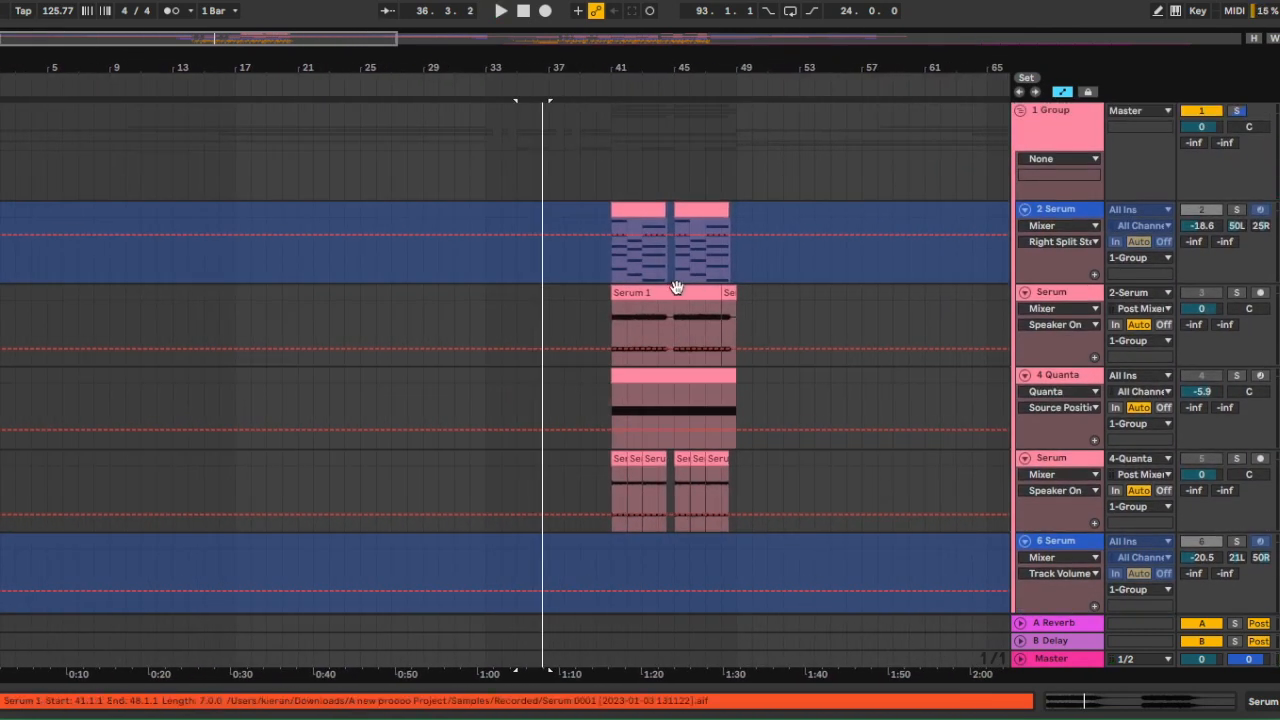
pyautogui.scroll(3, 677, 288)
pyautogui.hscroll(3, 677, 288)
pyautogui.click(1236, 209)
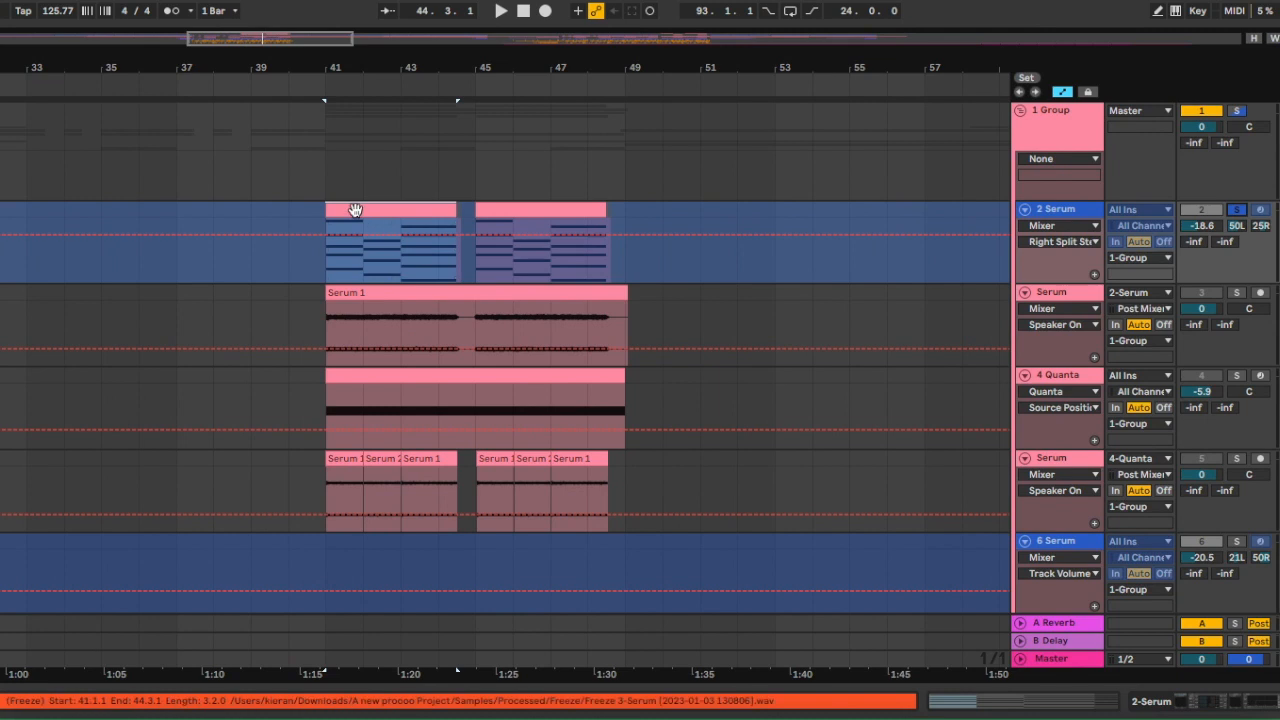
pyautogui.hscroll(2, 556, 421)
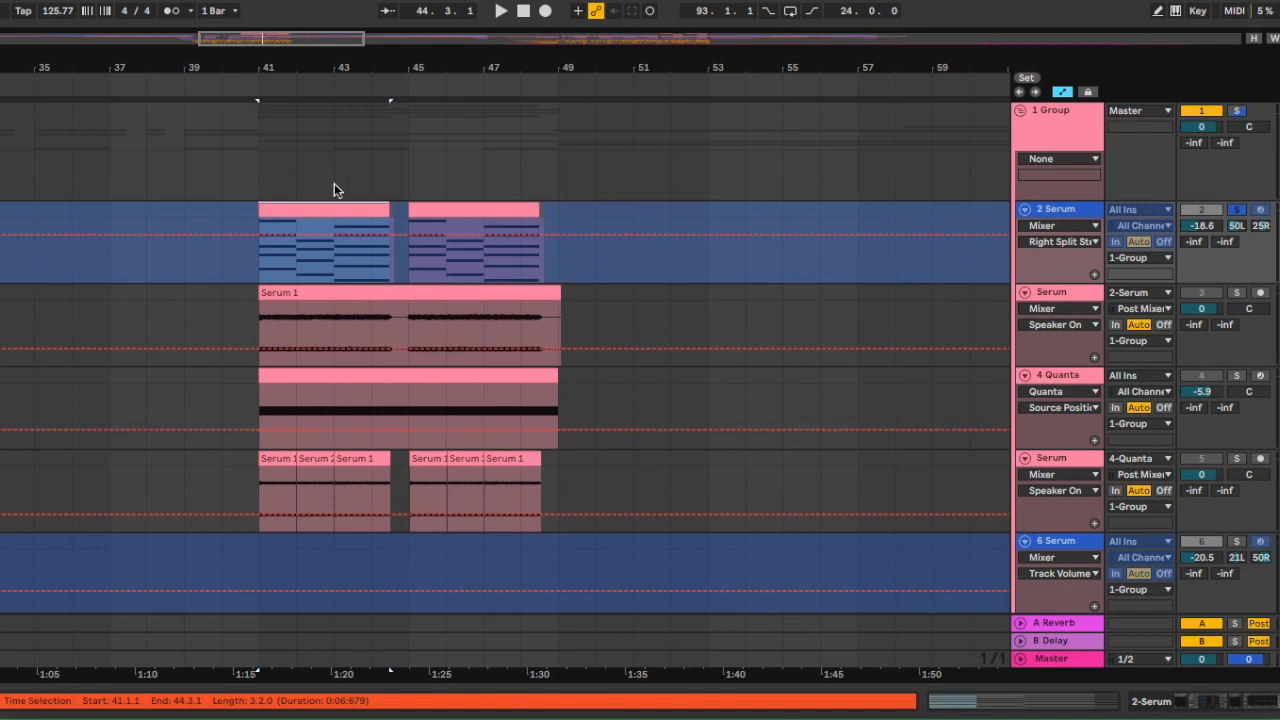
# Play the 2 Serum chords from bar 41 and inspect that track's device chain, hiding it again afterward.
pyautogui.press('space')
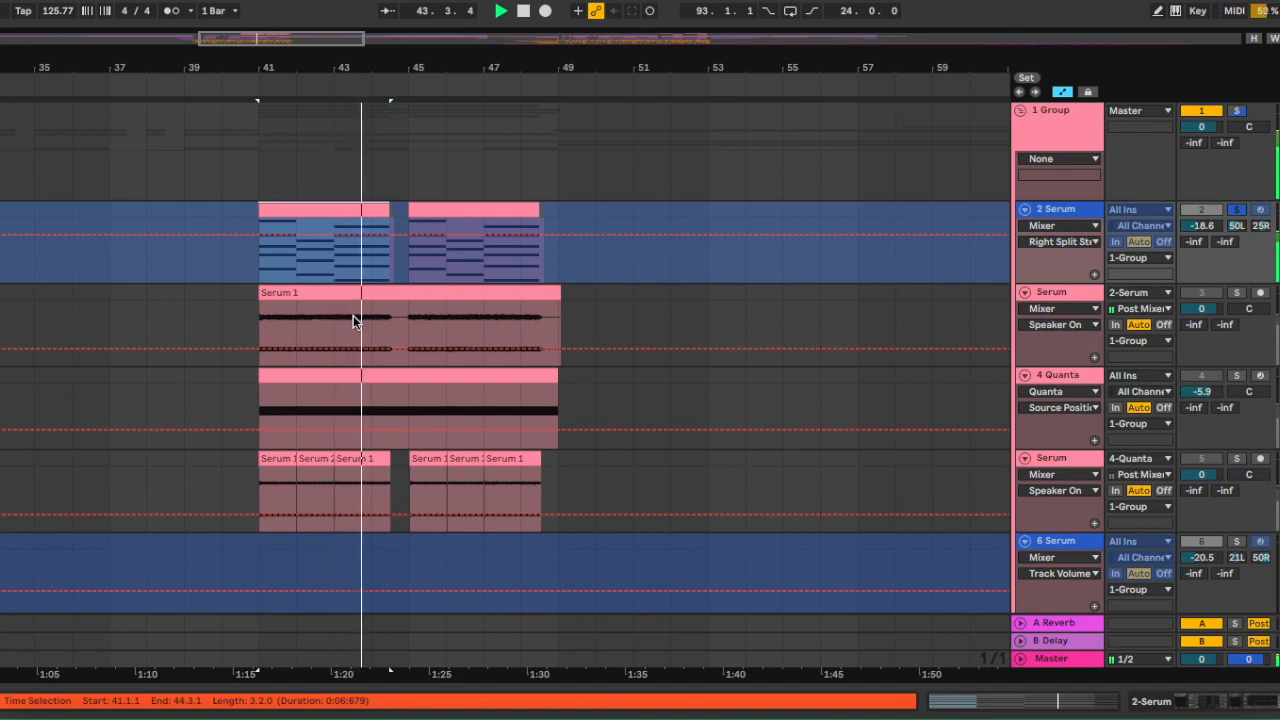
pyautogui.doubleClick(1069, 207)
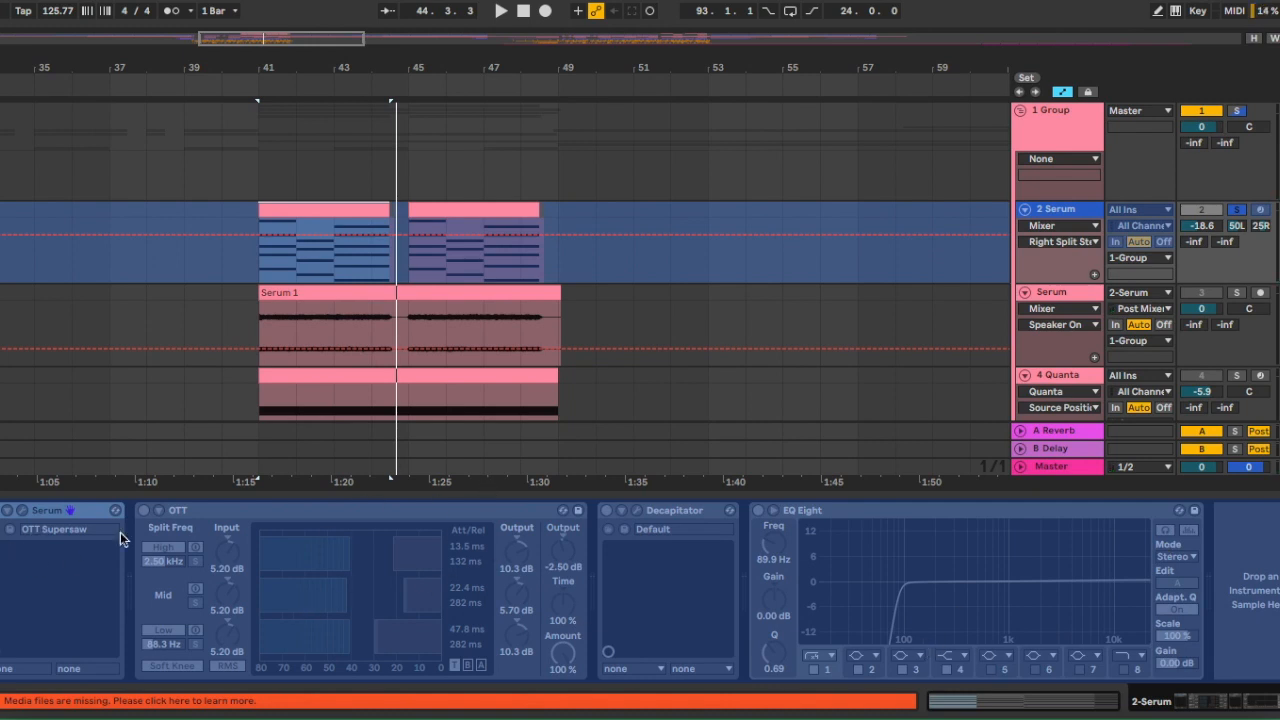
pyautogui.hotkey('ctrl', 'alt', 'l')
# Select the first clip at bar 41 on Serum track 5, solo that track and audition its chopped clips.
pyautogui.hscroll(-1, 423, 374)
pyautogui.scroll(-2, 420, 374)
pyautogui.click(345, 418)
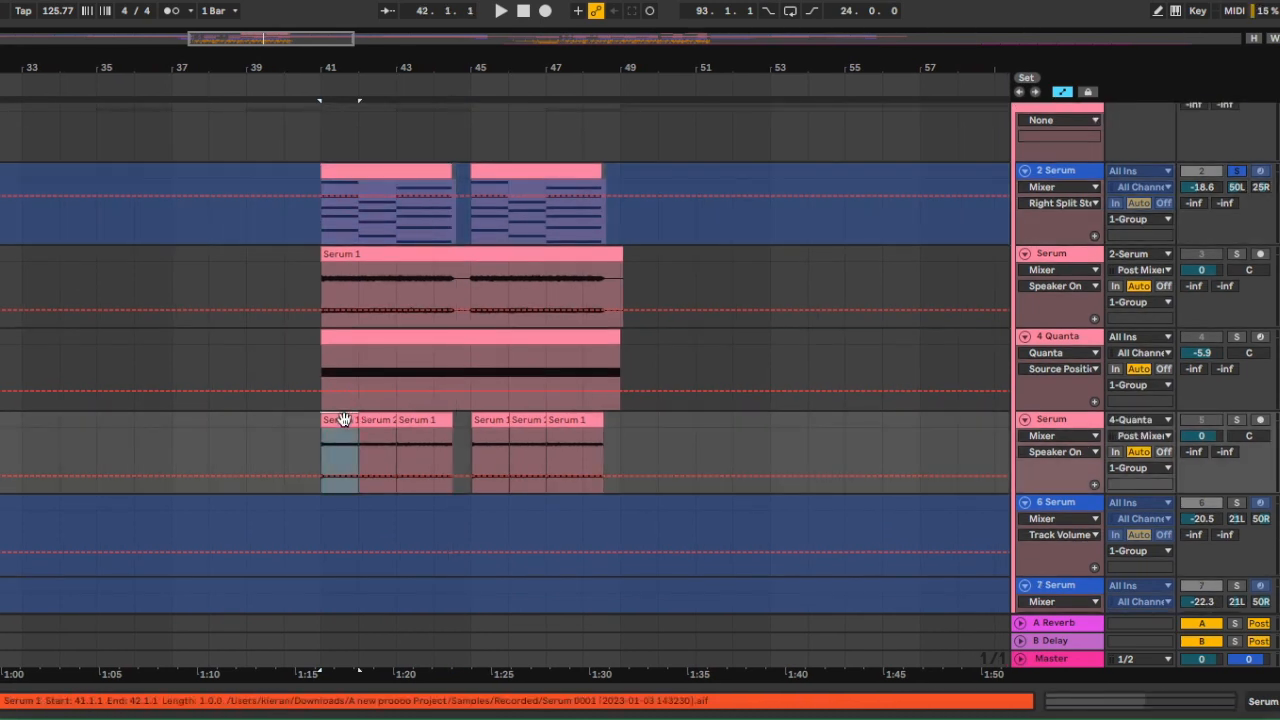
pyautogui.scroll(-1, 345, 418)
pyautogui.hscroll(1, 345, 418)
pyautogui.press('space')
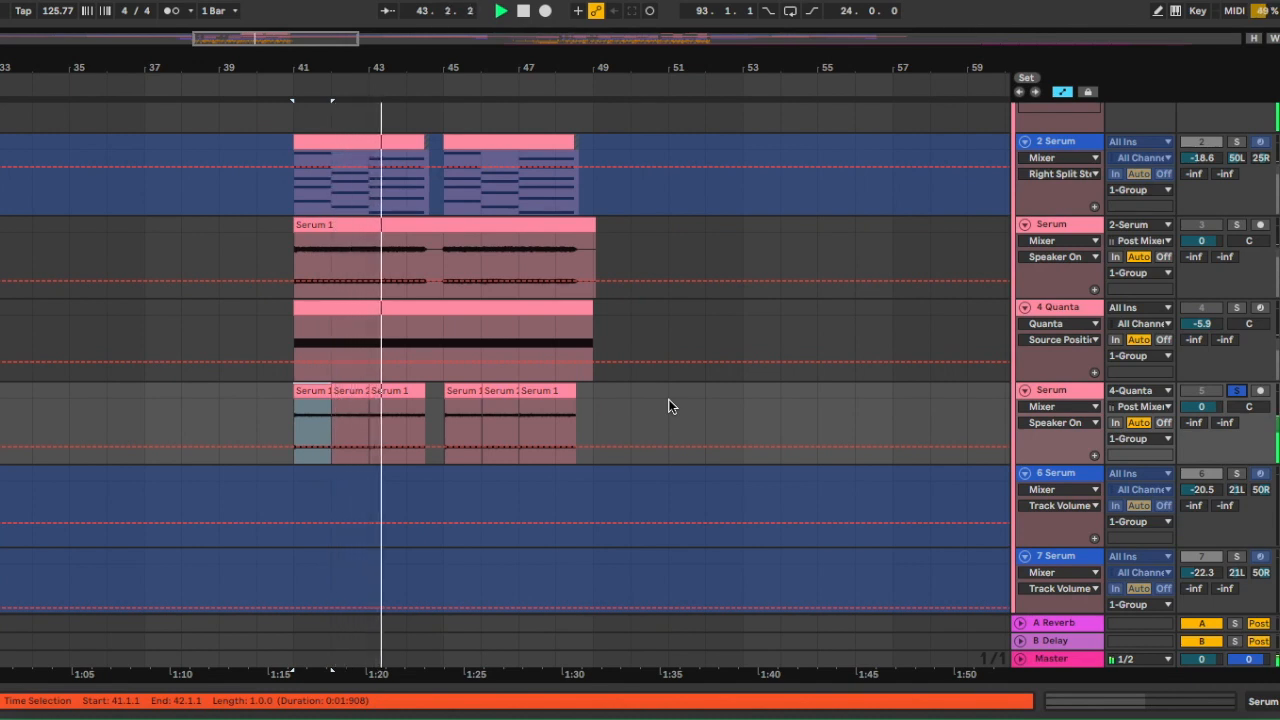
pyautogui.scroll(2, 364, 316)
pyautogui.hscroll(1, 364, 316)
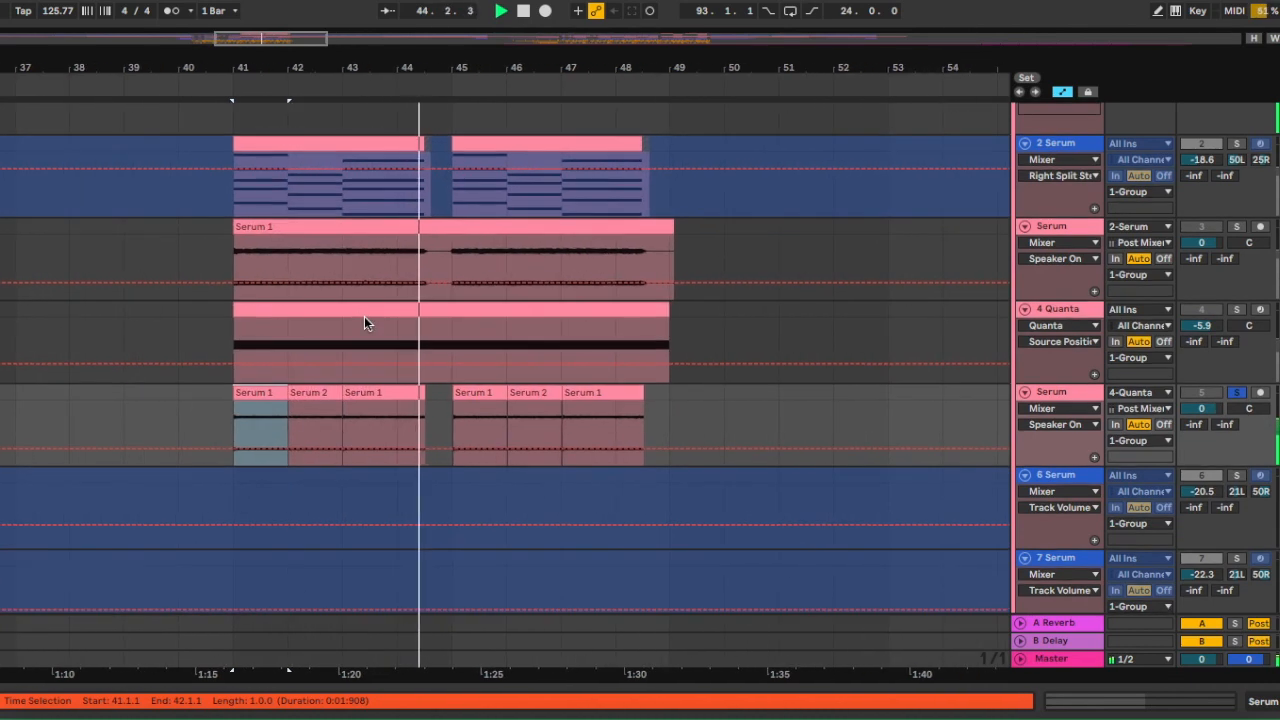
pyautogui.press('space')
# Delete all the audio clips on Serum track 5 between bars 41 and 49.
pyautogui.scroll(-3, 364, 316)
pyautogui.press('space')
pyautogui.moveTo(521, 399); pyautogui.dragTo(243, 396)
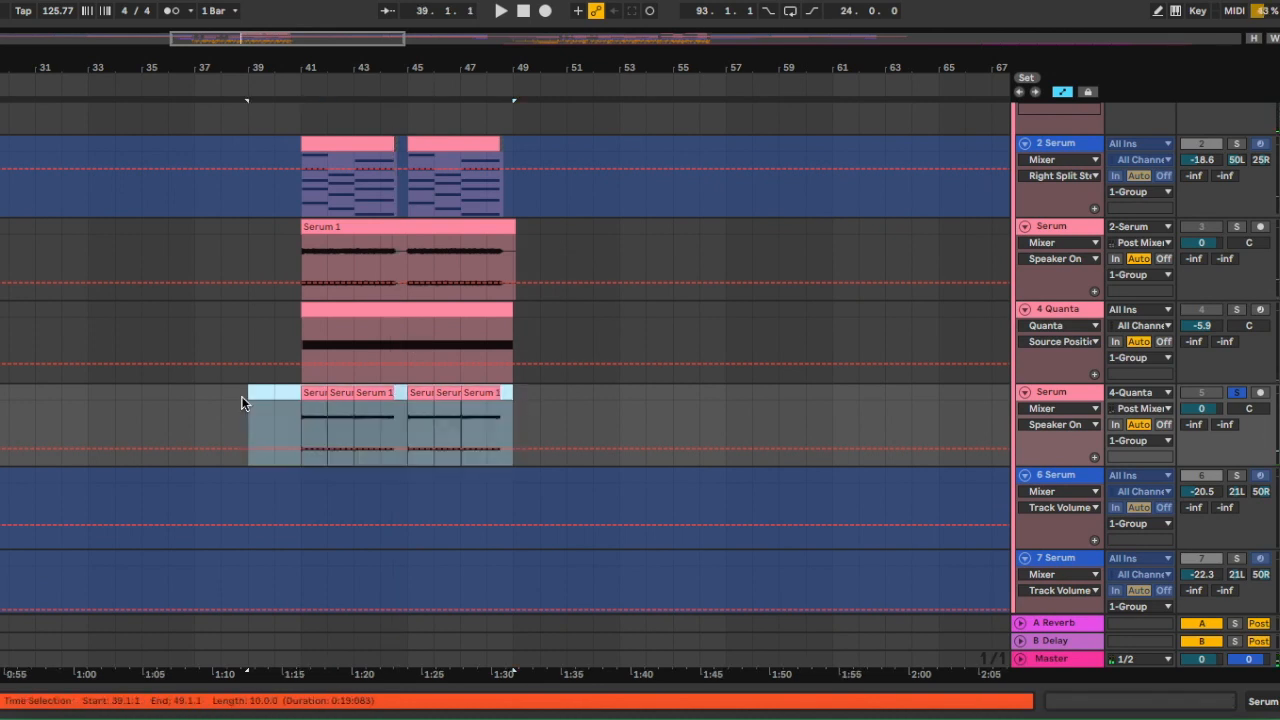
pyautogui.press('Delete')
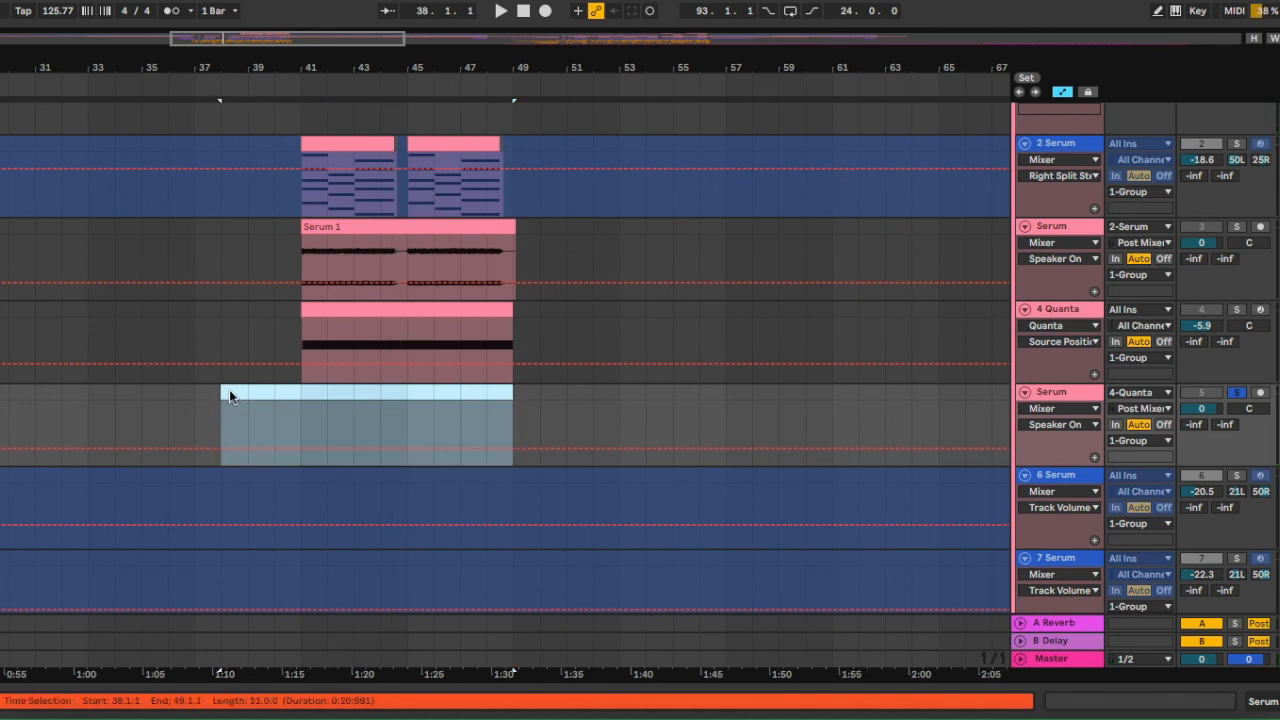
# Select the 4 Quanta track's MIDI clip at bar 41 and open the Quanta plug-in window from its device chain.
pyautogui.click(405, 310)
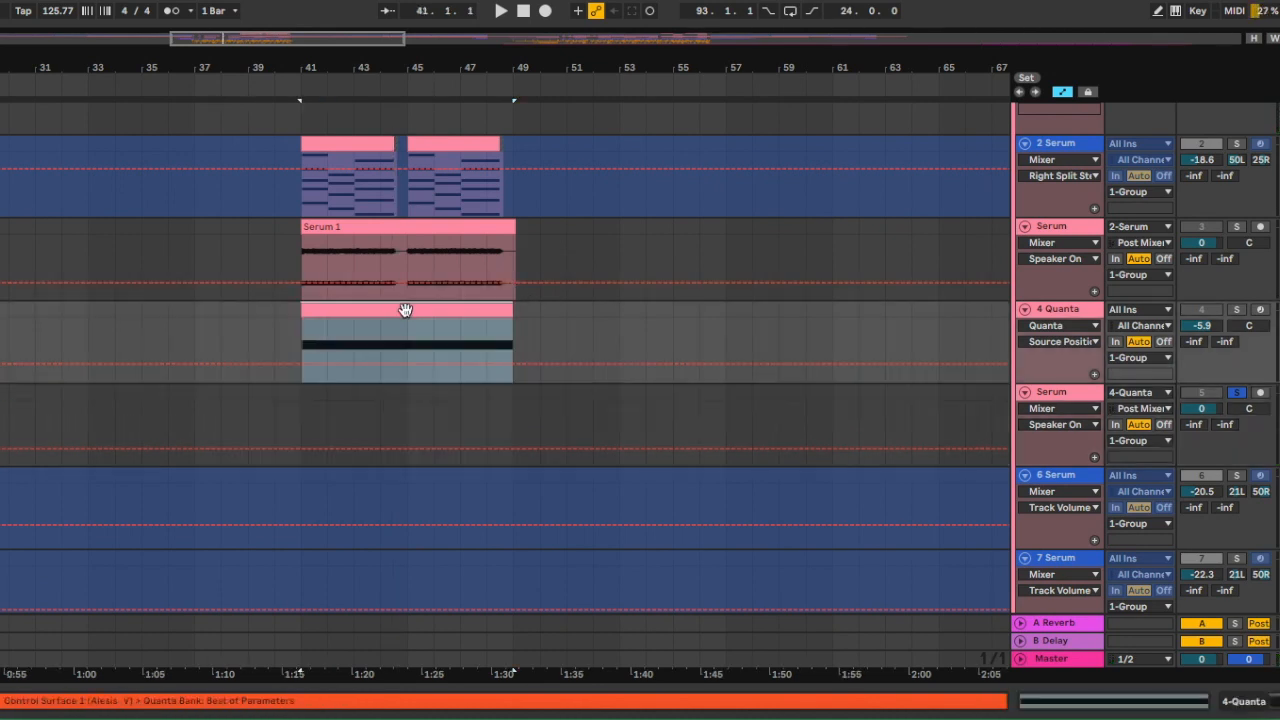
pyautogui.doubleClick(1052, 305)
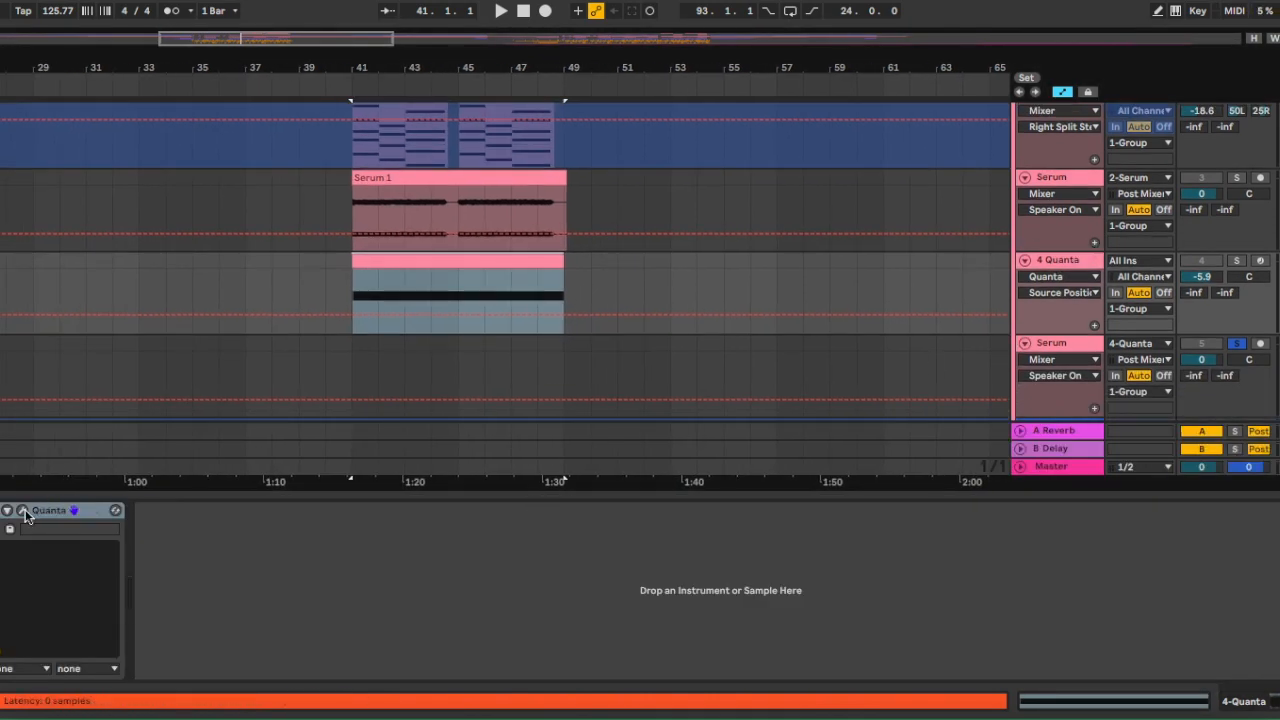
pyautogui.press('super+alt+p')
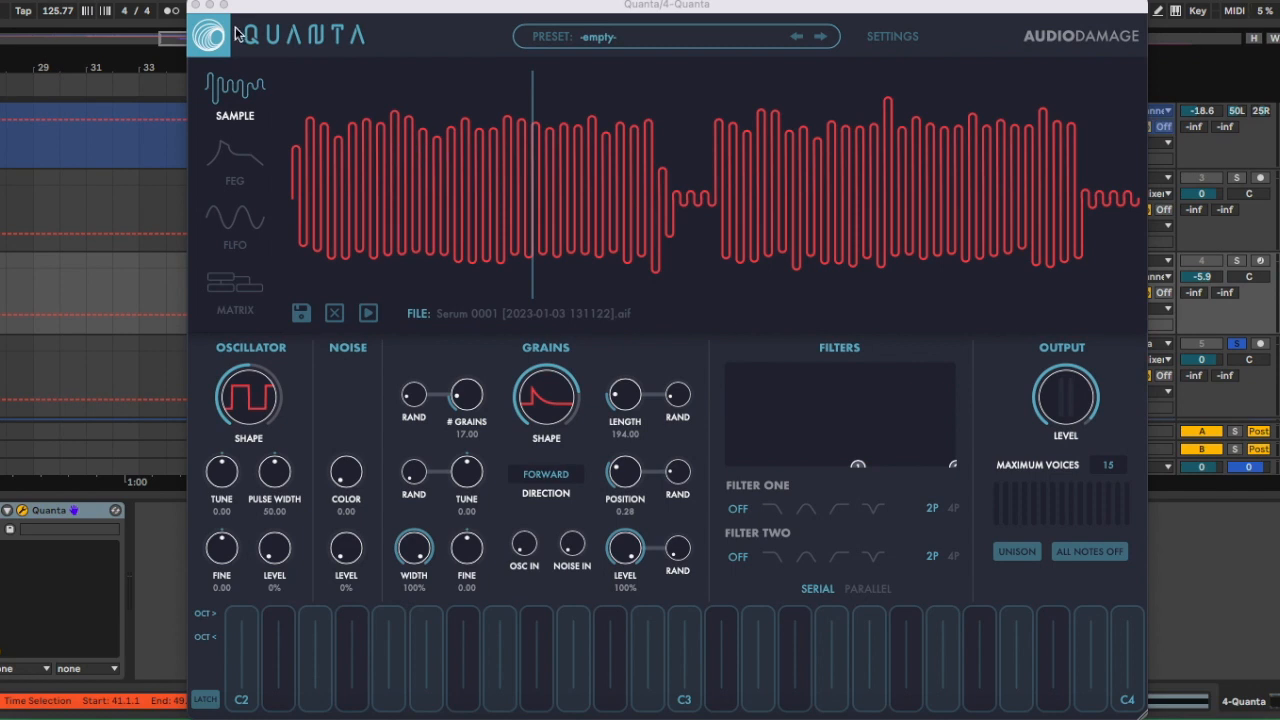
# Reopen the Quanta plug-in window, move the grain source position to 0.14 in the waveform and close the window.
pyautogui.moveTo(322, 10)
pyautogui.mouseDown()
pyautogui.moveTo(323, 49)
pyautogui.moveTo(330, 12)
pyautogui.mouseUp()
pyautogui.click(10, 530)
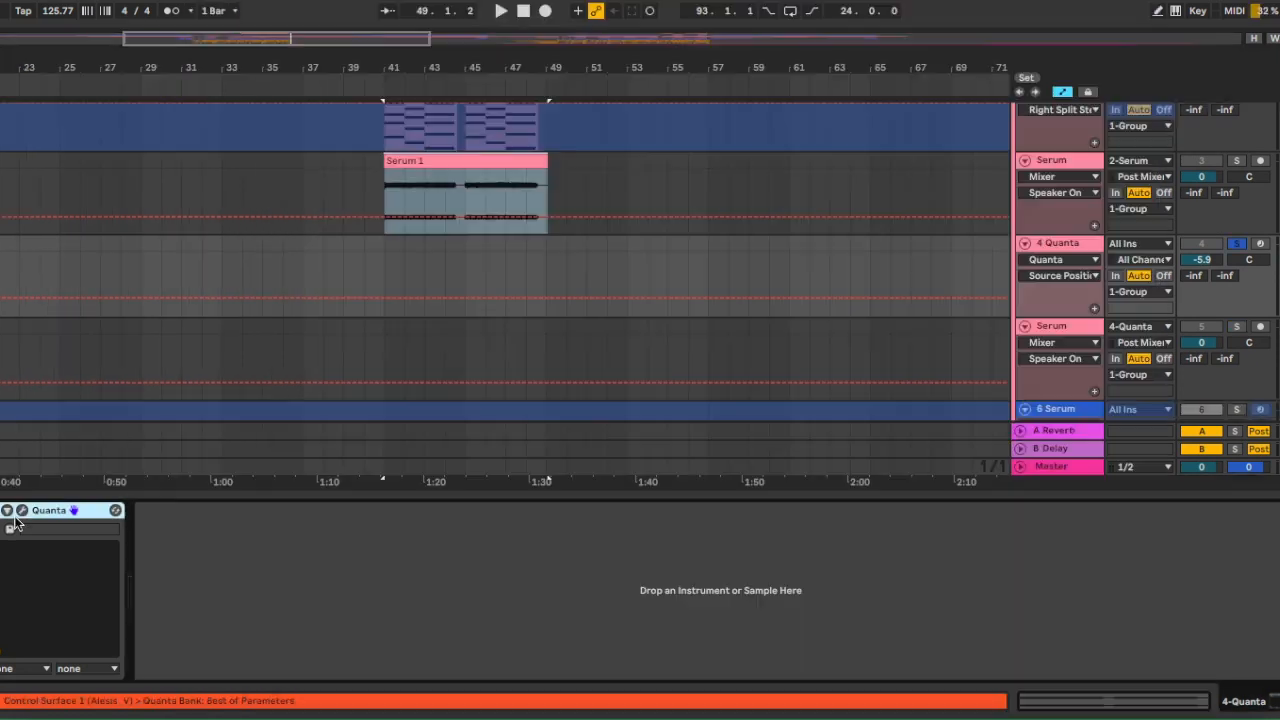
pyautogui.click(22, 511)
pyautogui.moveTo(570, 9); pyautogui.dragTo(927, 41)
pyautogui.moveTo(725, 217); pyautogui.dragTo(762, 219)
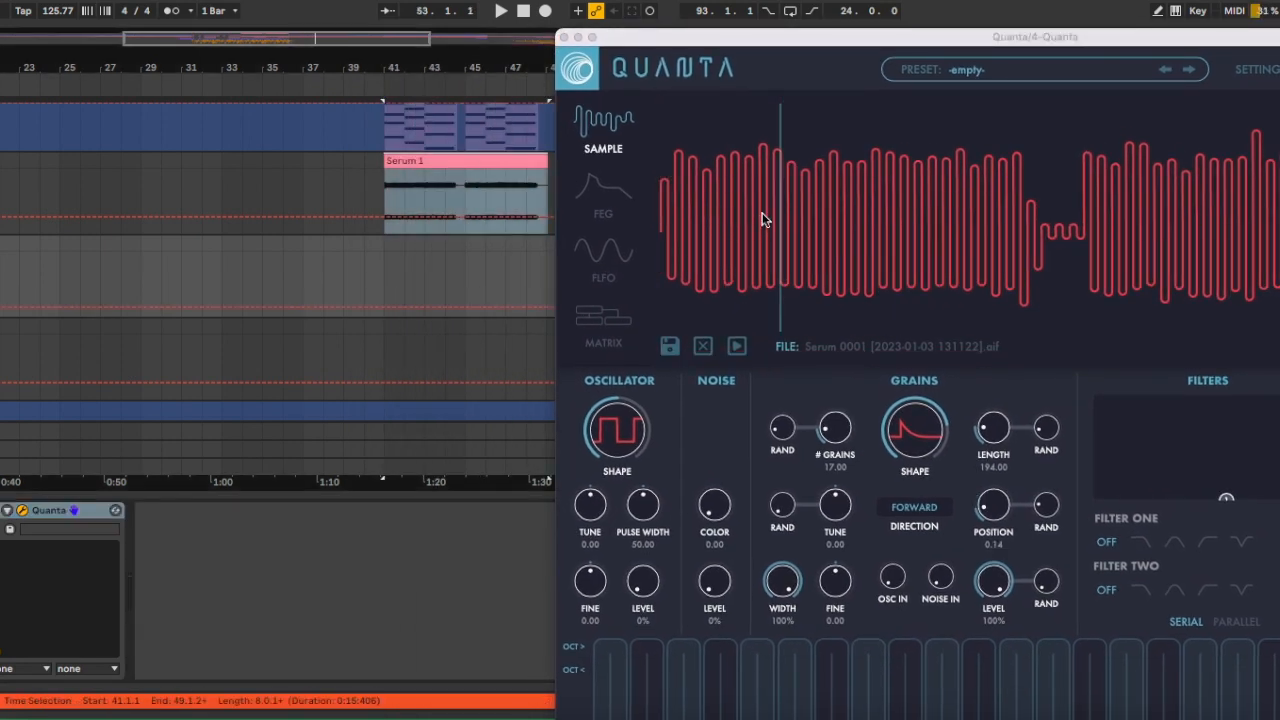
pyautogui.click(565, 37)
# Solo Serum track 3 and audition its recorded Serum 1 clip from bar 41.
pyautogui.click(1243, 155)
pyautogui.press('space')
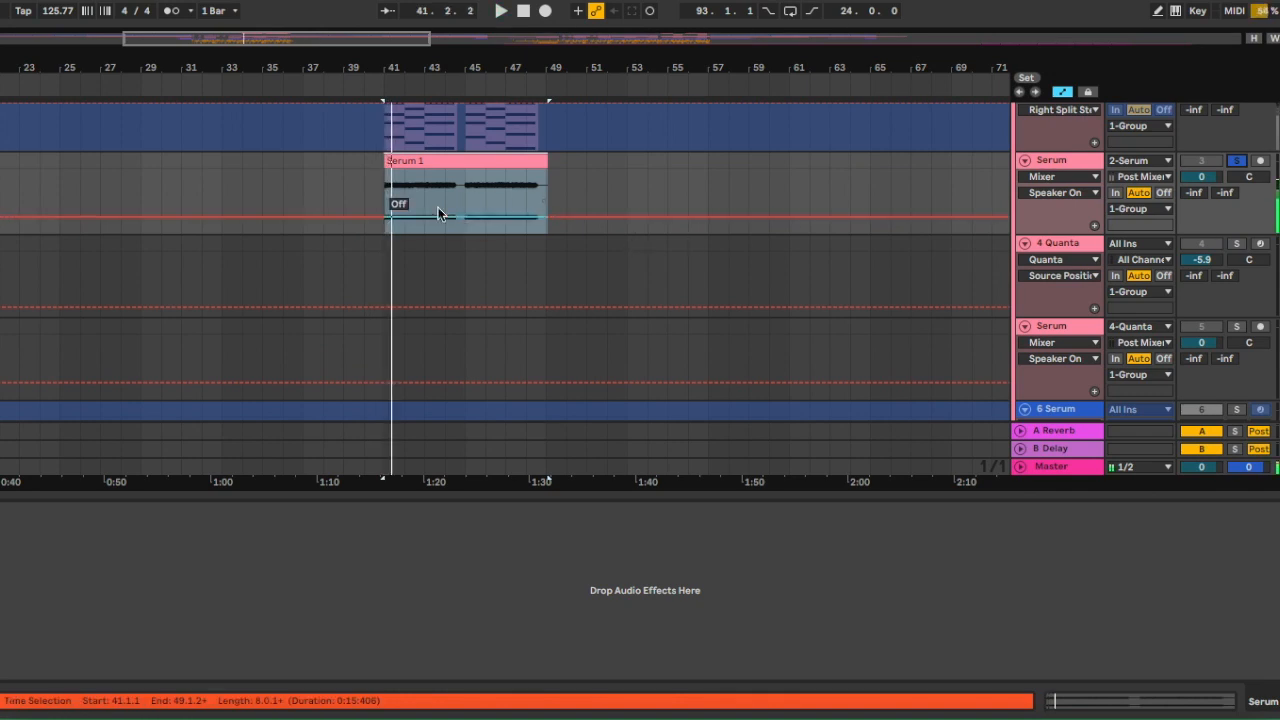
pyautogui.scroll(4, 438, 207)
pyautogui.click(400, 156)
pyautogui.scroll(-3, 491, 169)
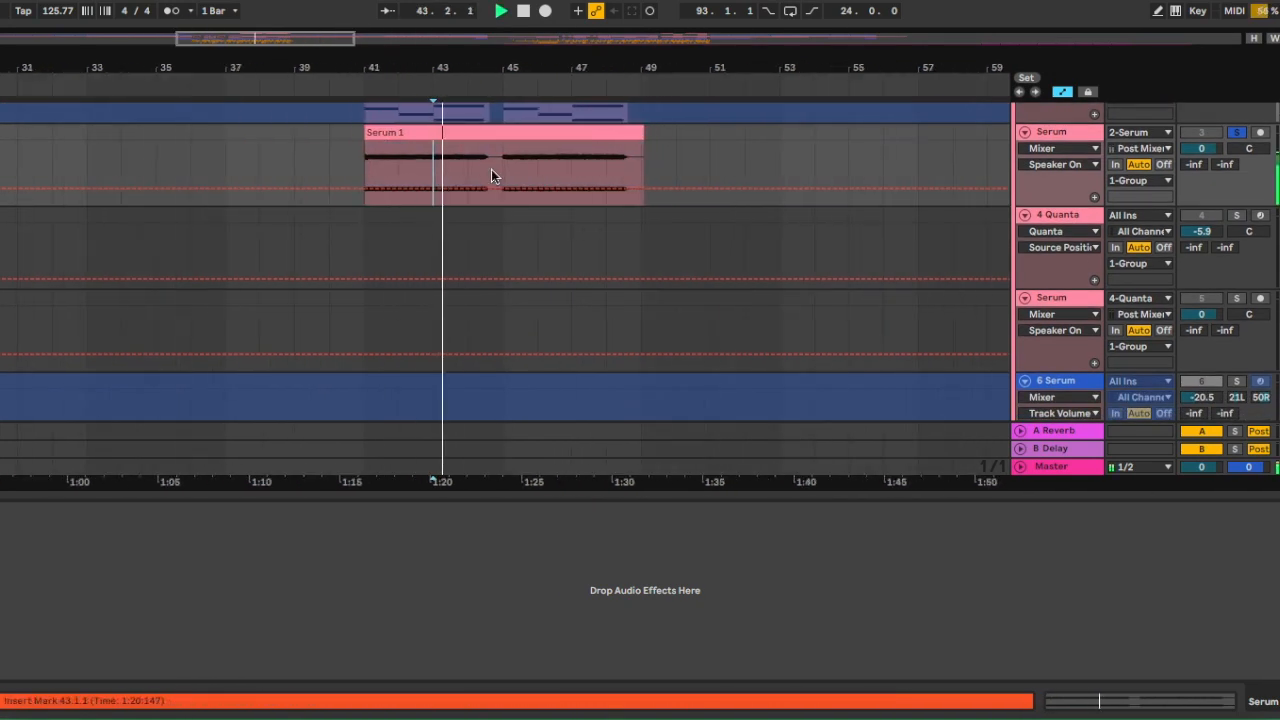
pyautogui.rightClick(491, 169)
pyautogui.click(891, 245)
# Create an empty 8-bar MIDI clip on the 4 Quanta track from bar 41 to 49 and open its note editor.
pyautogui.click(468, 255)
pyautogui.scroll(1, 576, 254)
pyautogui.press('space')
pyautogui.press('space')
pyautogui.moveTo(386, 277); pyautogui.dragTo(339, 234)
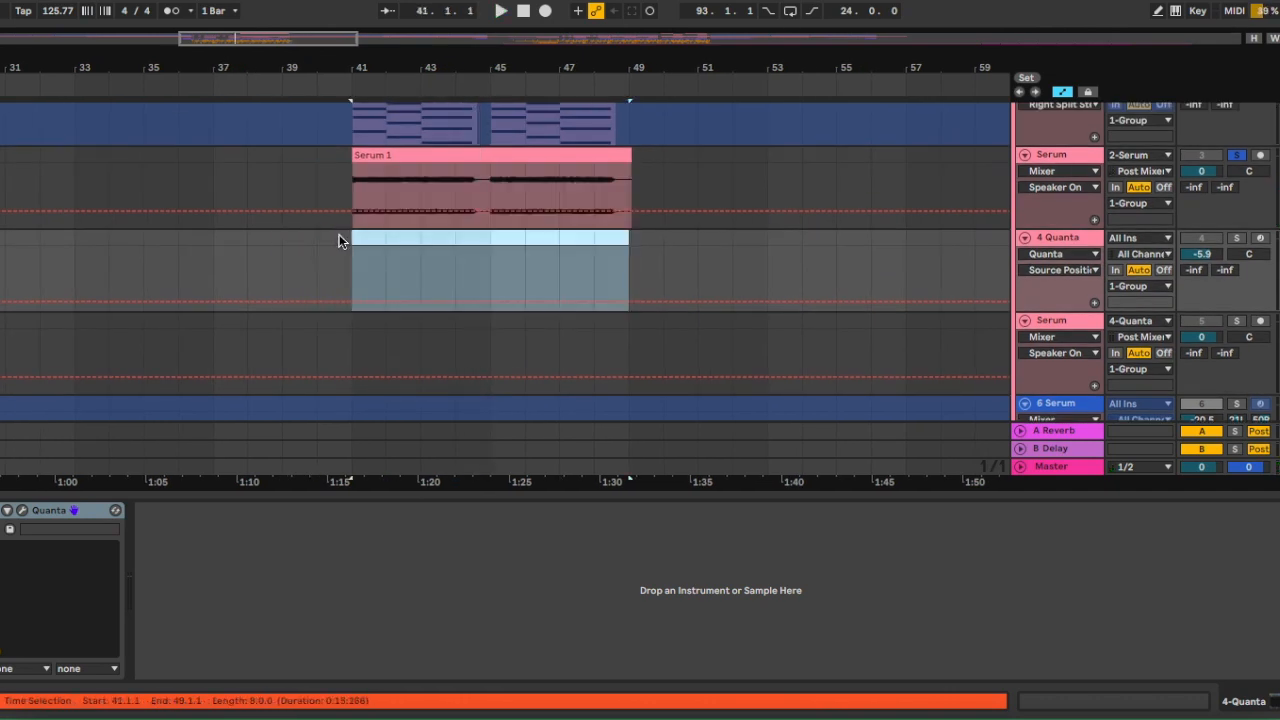
pyautogui.hotkey('shift', 'Tab')
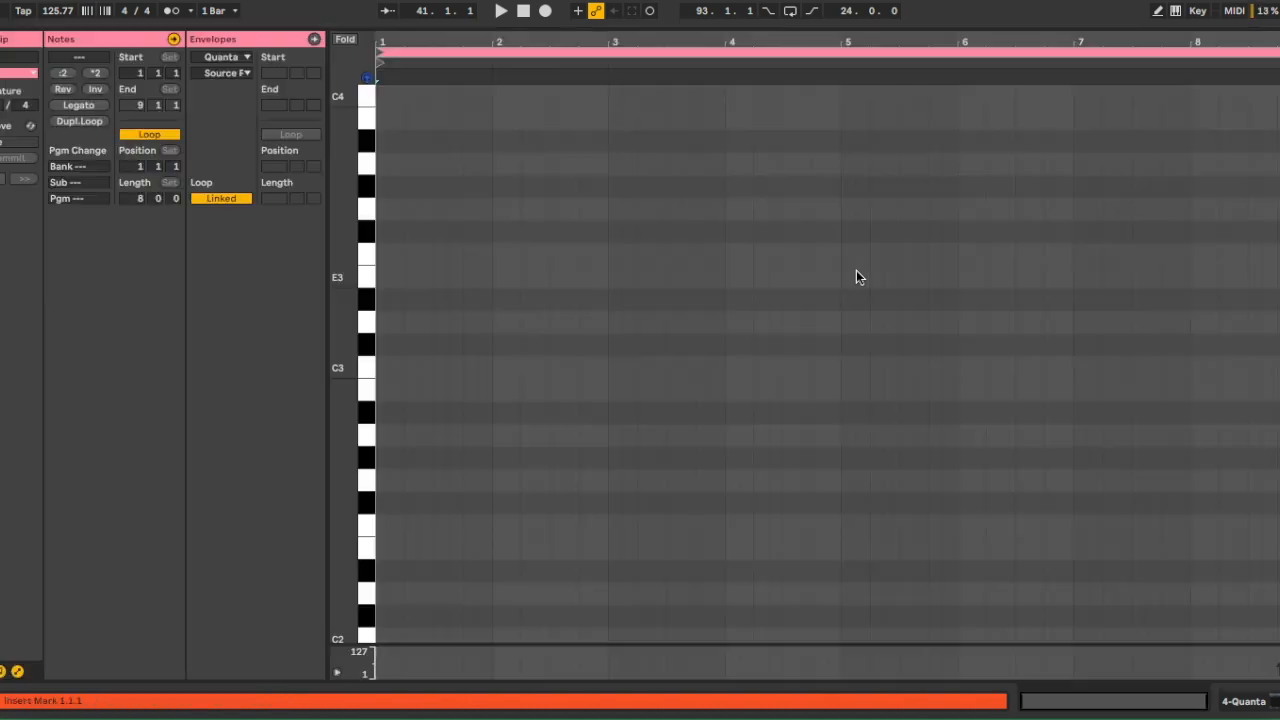
# Draw a C3 note across all eight bars of the Quanta clip and hide the note editor.
pyautogui.doubleClick(384, 367)
pyautogui.moveTo(389, 368); pyautogui.dragTo(1214, 529)
pyautogui.press('super+alt+l')
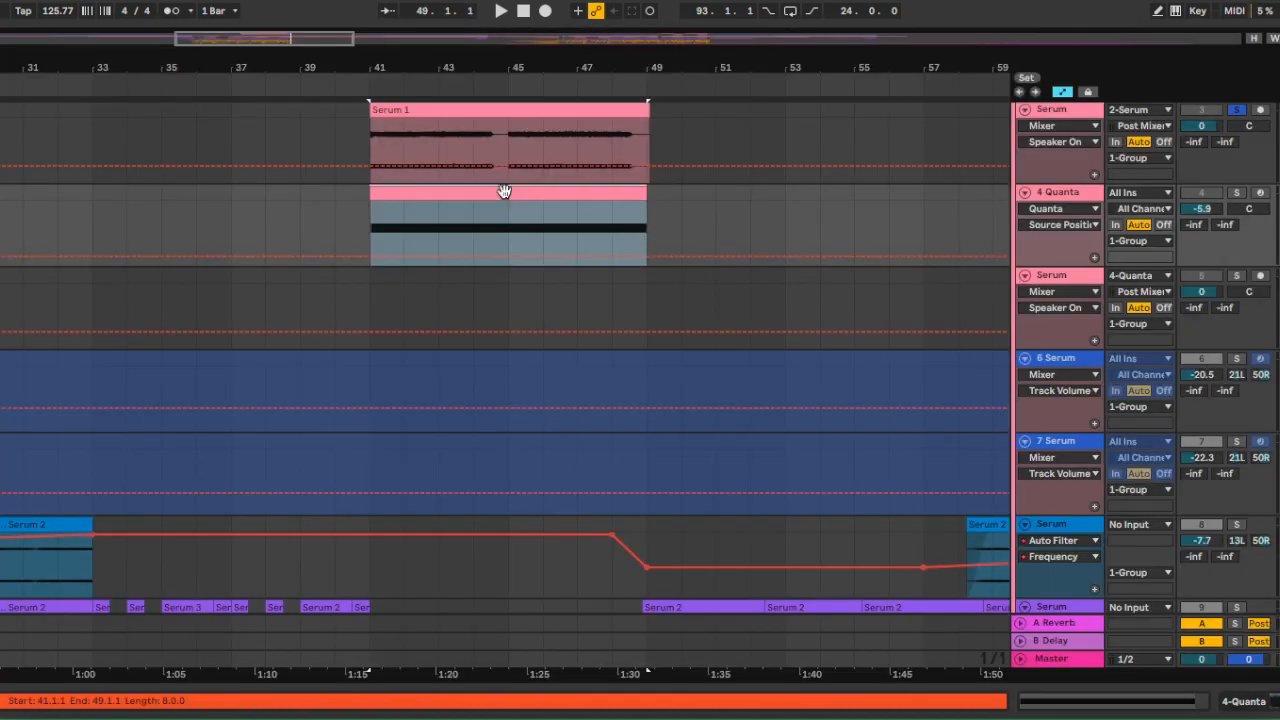
# Select the recorded Serum 1 clip on Serum track 3 between bars 41 and 49.
pyautogui.scroll(1, 503, 191)
pyautogui.click(529, 159)
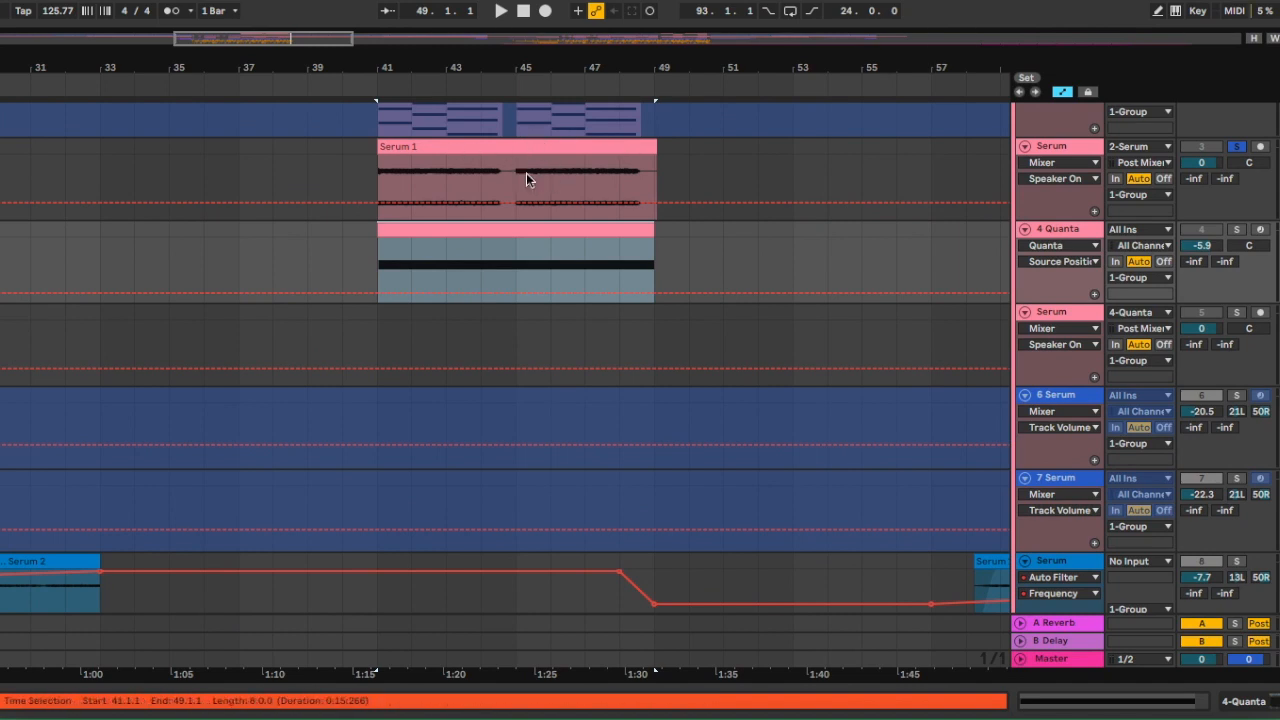
pyautogui.click(377, 180)
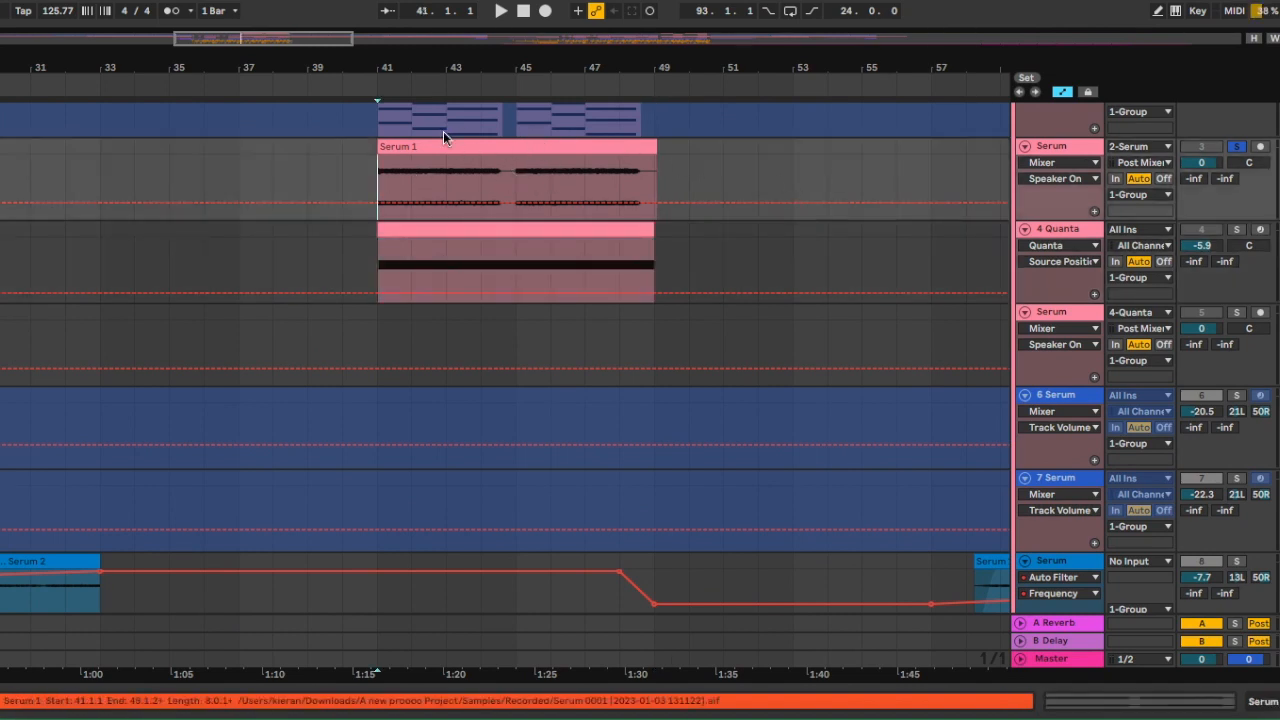
pyautogui.click(517, 145)
pyautogui.scroll(2, 517, 143)
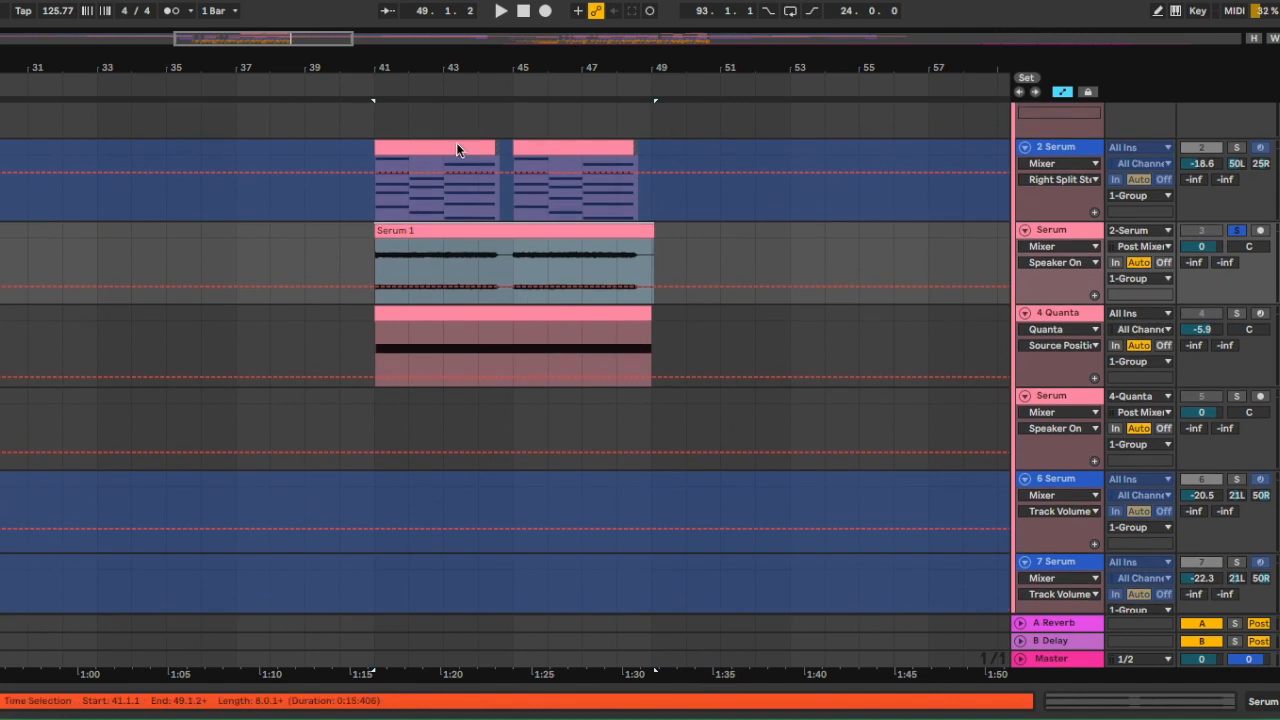
# Load a fresh Quanta instrument on the soloed 4 Quanta track, audition its clip from bar 41 and close the browser.
pyautogui.click(1193, 320)
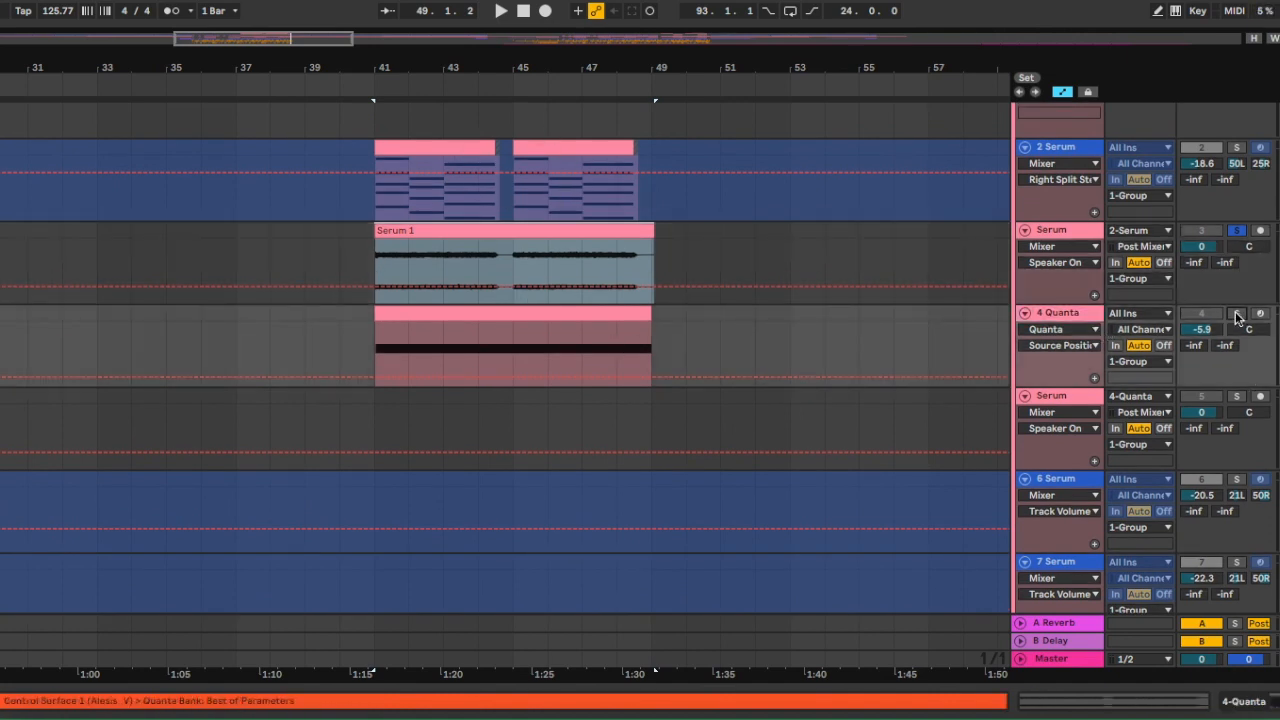
pyautogui.click(514, 312)
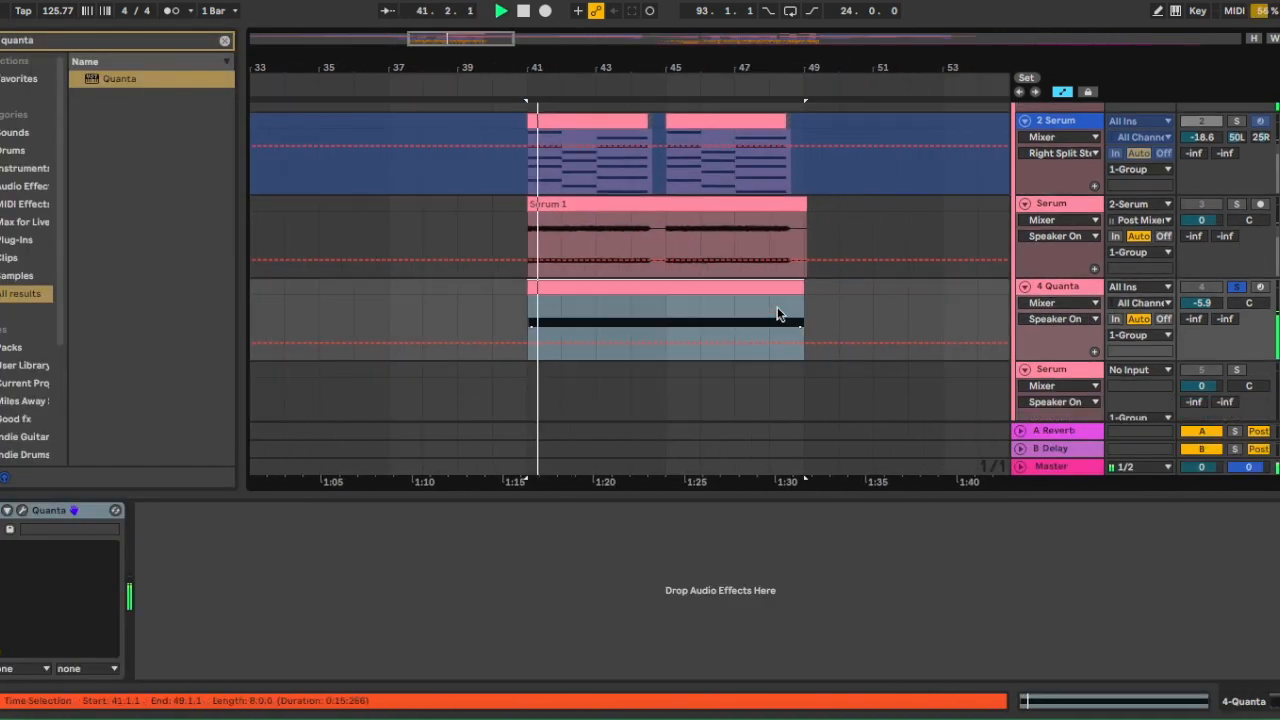
pyautogui.click(224, 40)
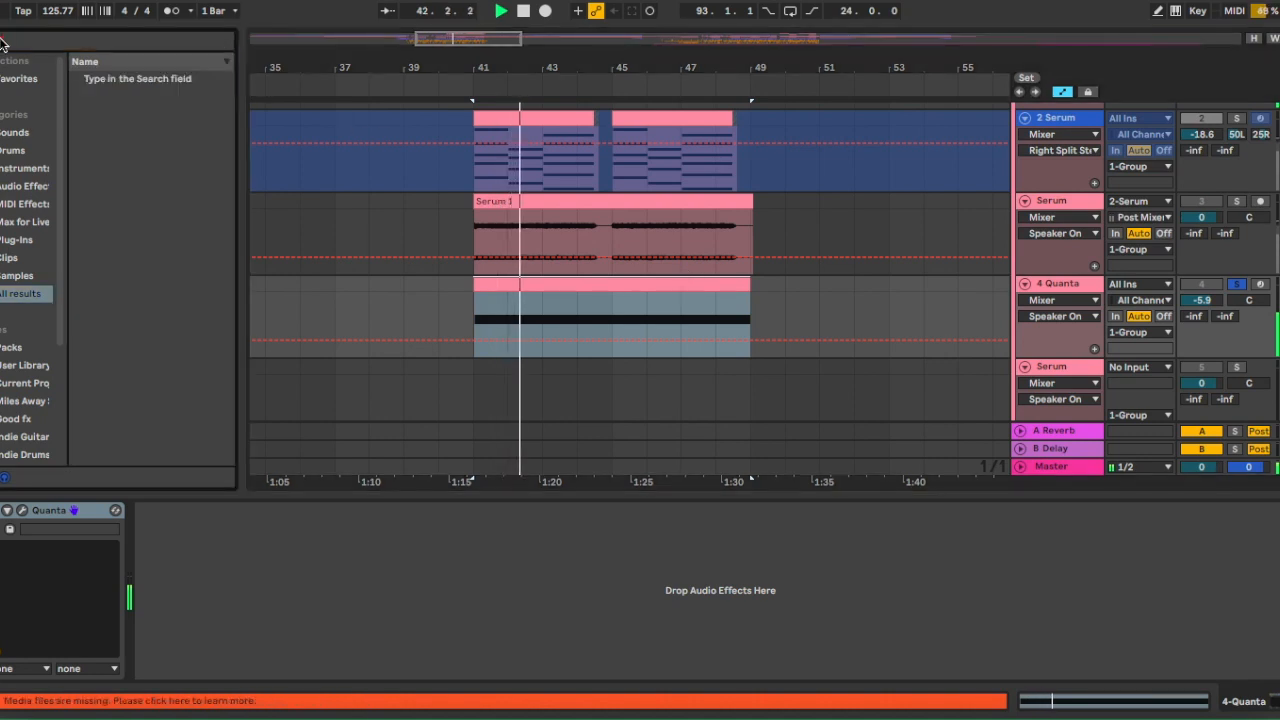
pyautogui.click(4, 42)
pyautogui.press('space')
# Open the Quanta window and load the Serum 1 audio clip into it as the grain sample.
pyautogui.hscroll(-1, 505, 321)
pyautogui.scroll(3, 505, 321)
pyautogui.hscroll(-2, 505, 321)
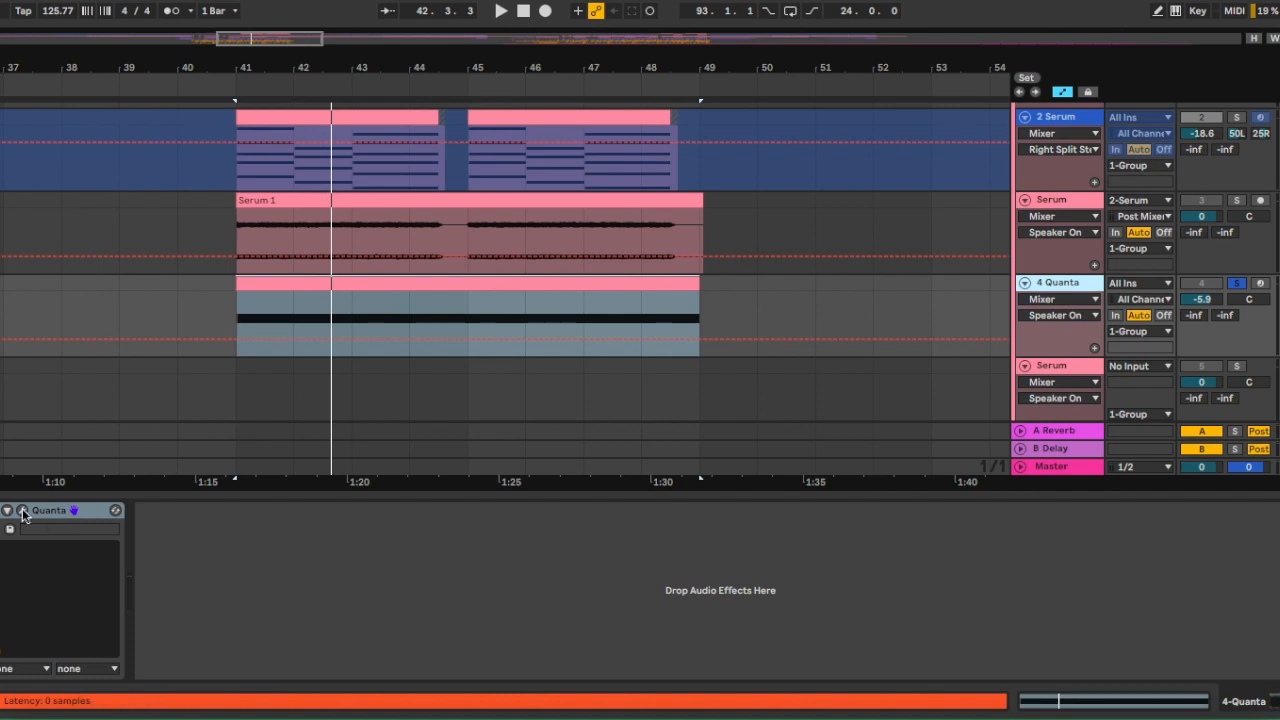
pyautogui.click(22, 510)
pyautogui.moveTo(452, 6); pyautogui.dragTo(824, 26)
pyautogui.moveTo(419, 199); pyautogui.dragTo(820, 235)
pyautogui.moveTo(675, 32); pyautogui.dragTo(425, 11)
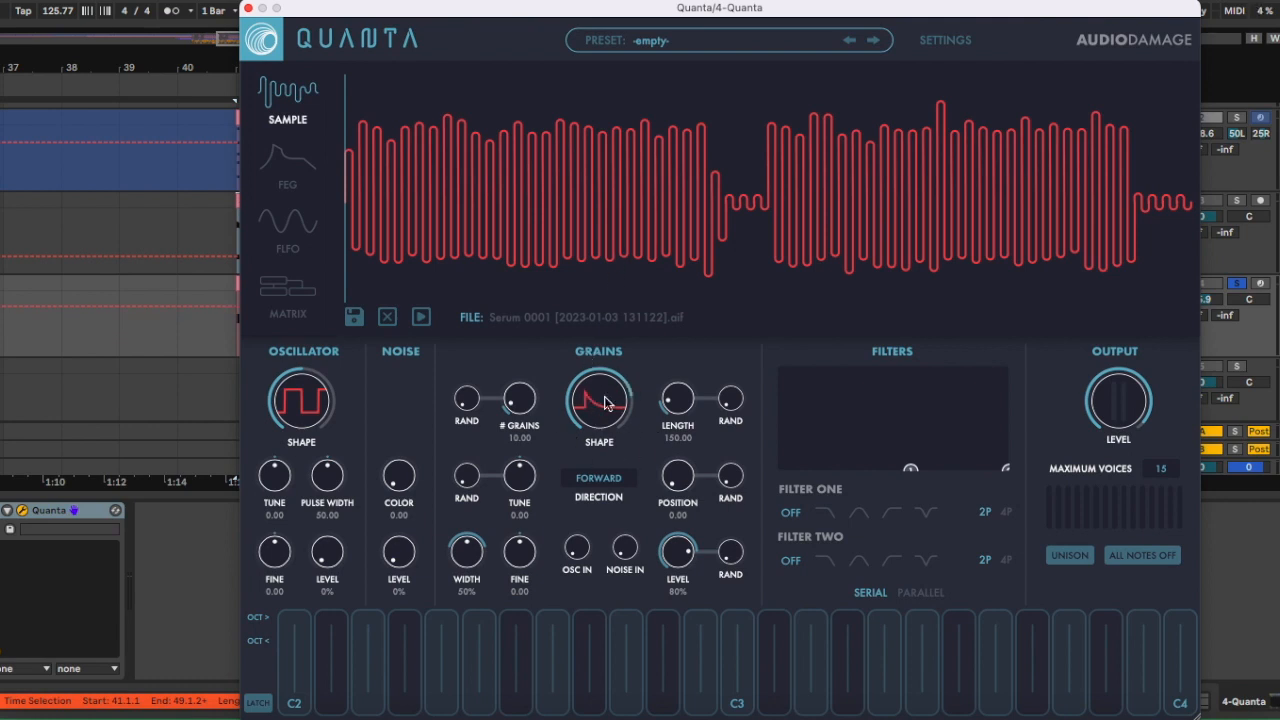
# Set the grains in Quanta to width 100%, level 100%, length 192, 19 grains and position 0.05.
pyautogui.moveTo(349, 131)
pyautogui.mouseDown()
pyautogui.moveTo(645, 165)
pyautogui.moveTo(412, 168)
pyautogui.mouseUp()
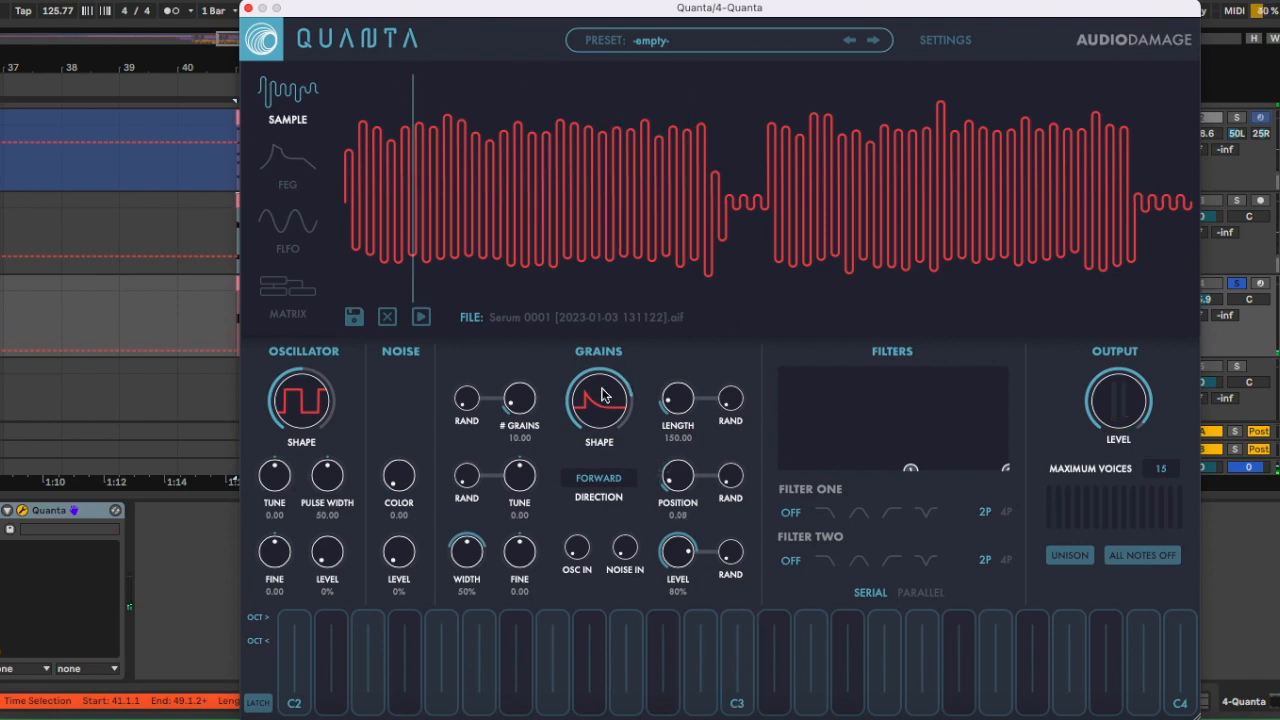
pyautogui.moveTo(468, 563); pyautogui.dragTo(476, 240)
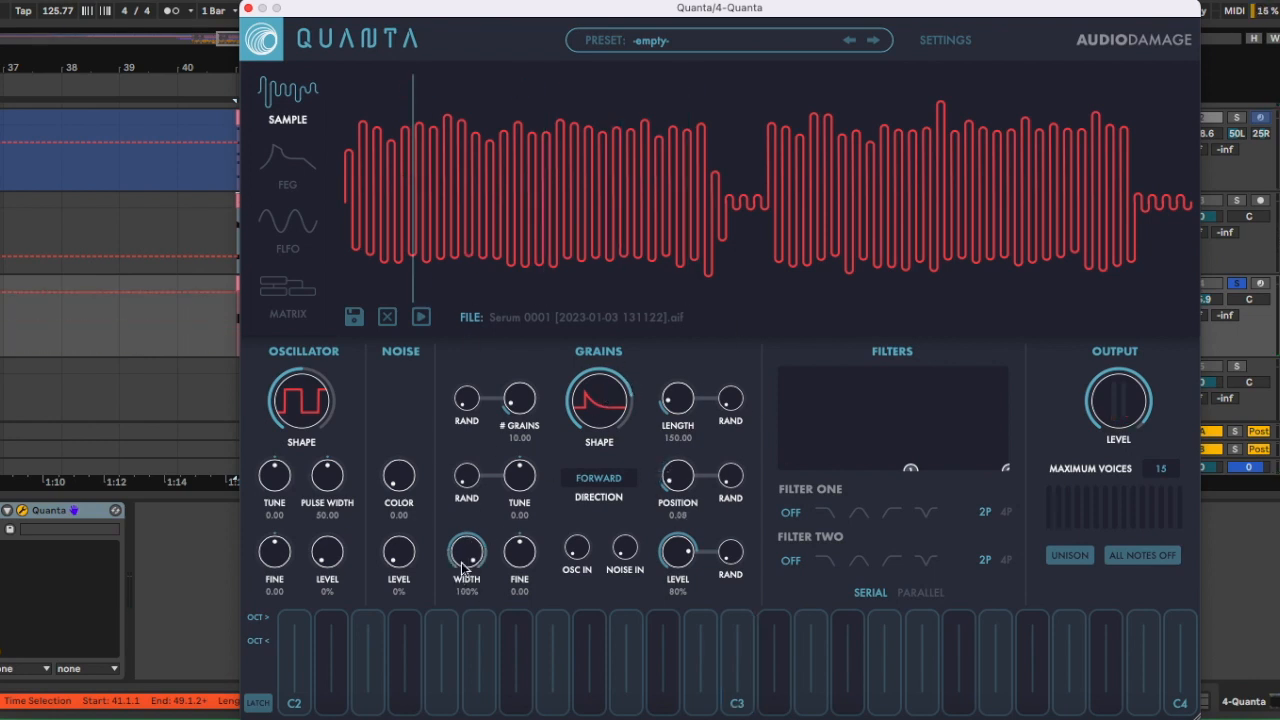
pyautogui.moveTo(672, 556); pyautogui.dragTo(659, 531)
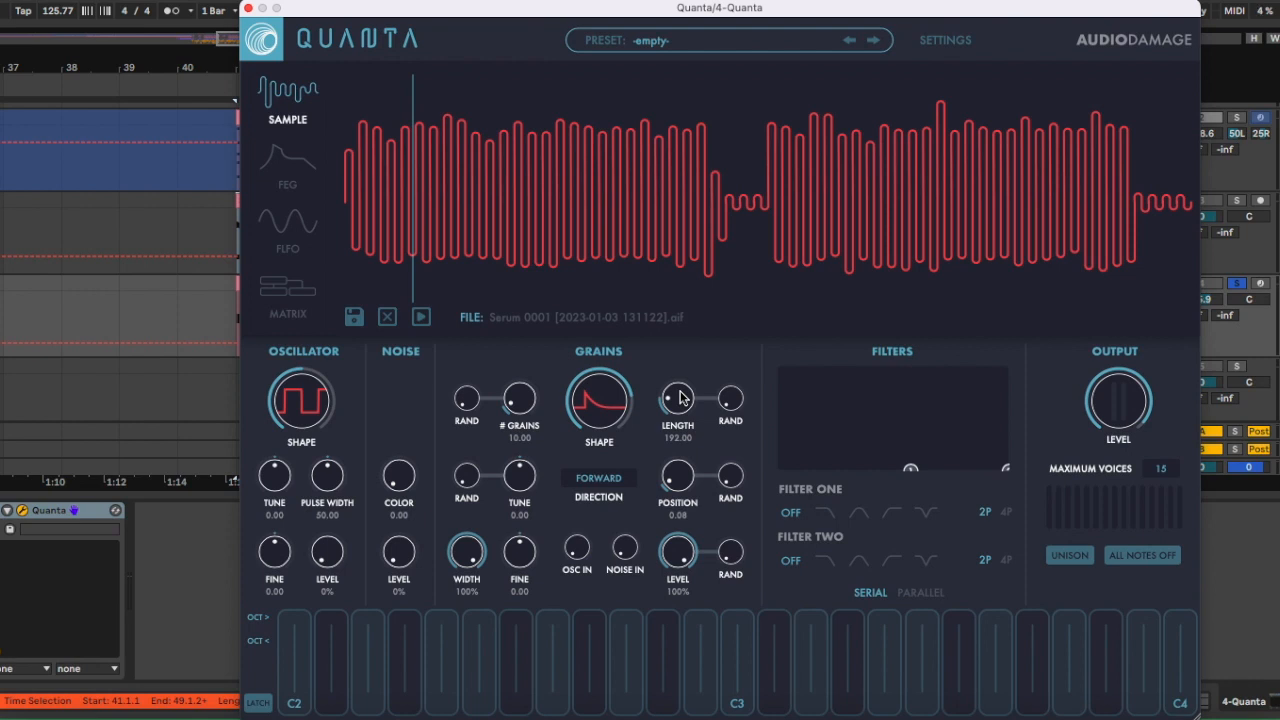
pyautogui.moveTo(528, 403); pyautogui.dragTo(520, 389)
pyautogui.moveTo(679, 479); pyautogui.dragTo(679, 487)
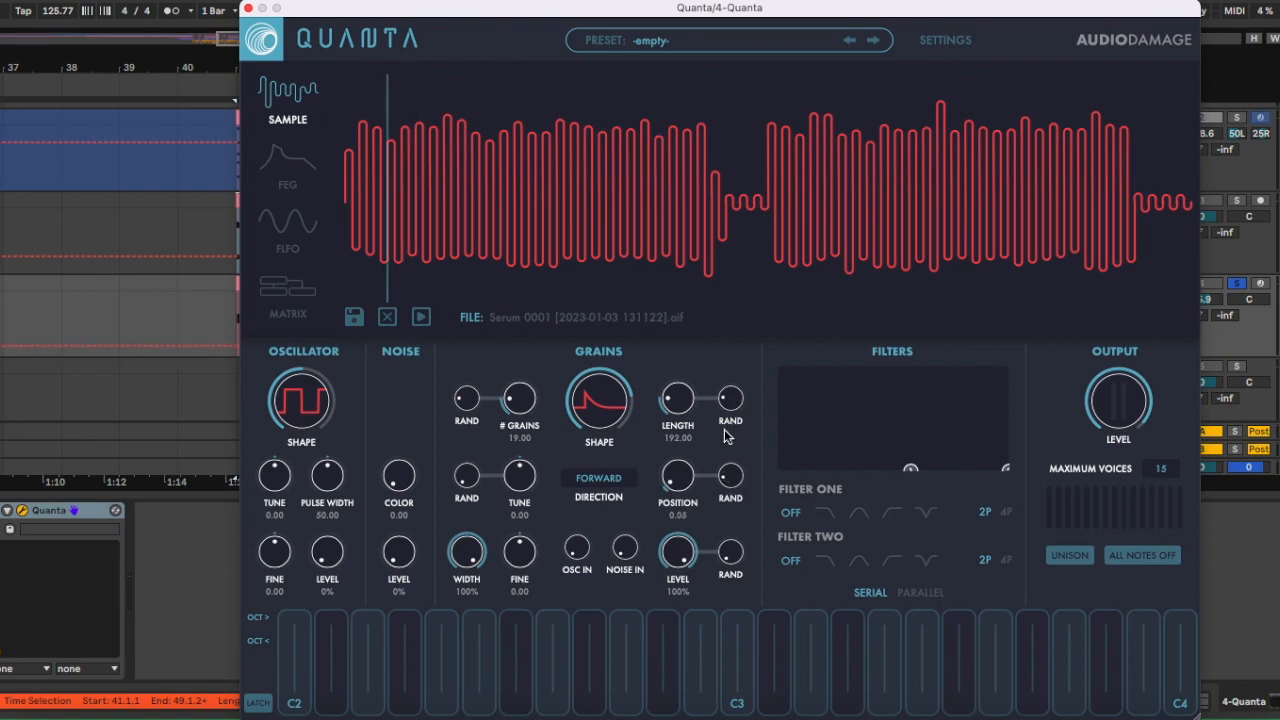
# Try out position randomness while auditioning the note, and shift the grain position to 0.04.
pyautogui.press('space')
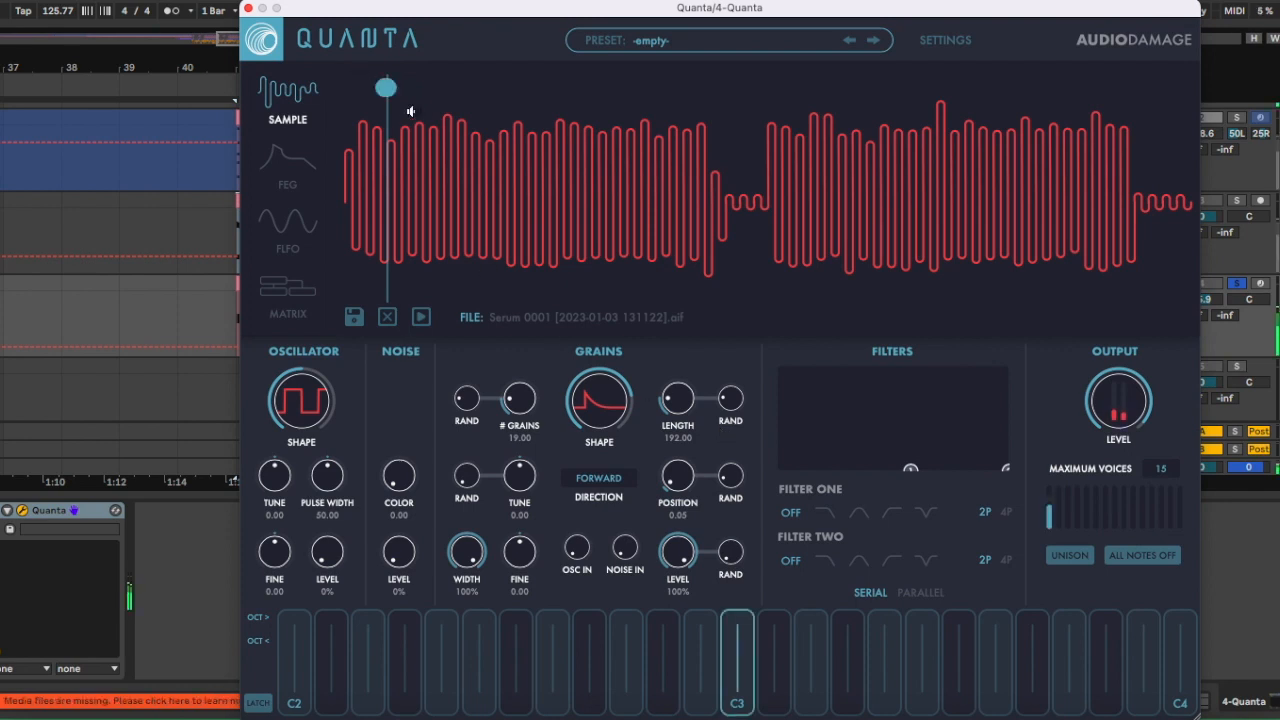
pyautogui.moveTo(735, 486); pyautogui.dragTo(728, 420)
pyautogui.moveTo(385, 87)
pyautogui.mouseDown()
pyautogui.moveTo(423, 87)
pyautogui.moveTo(383, 90)
pyautogui.moveTo(416, 90)
pyautogui.moveTo(403, 90)
pyautogui.mouseUp()
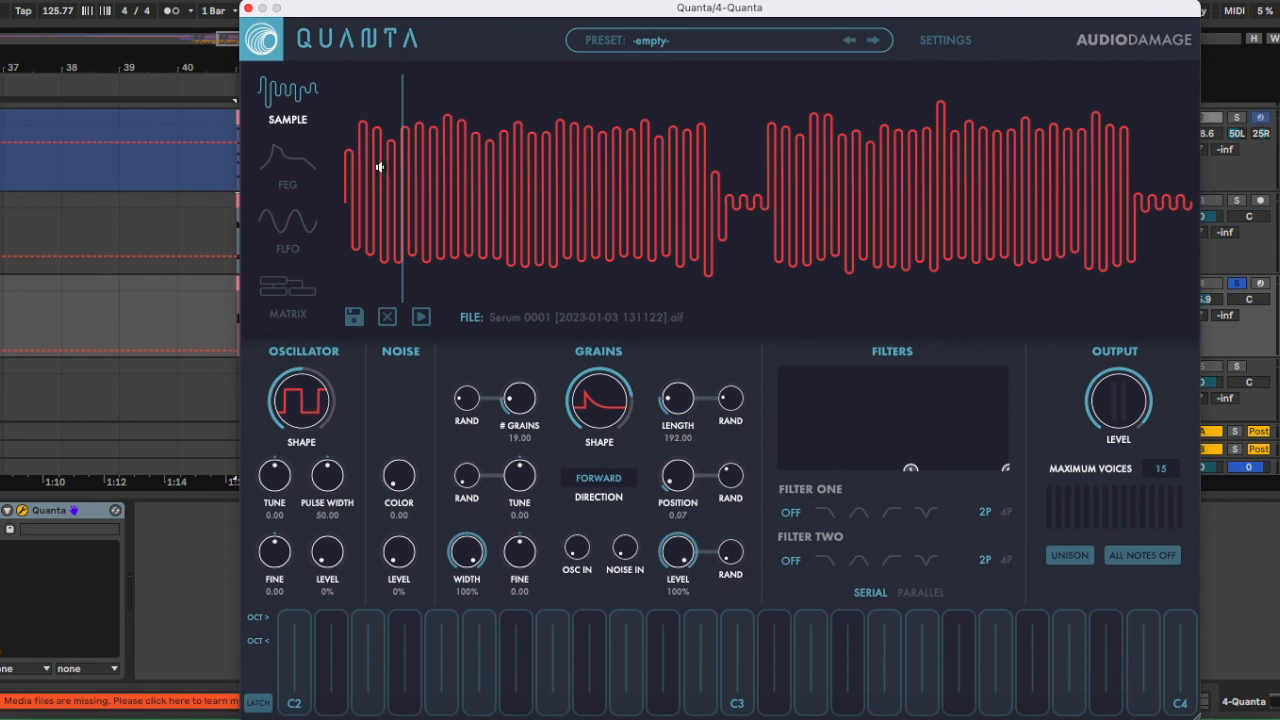
pyautogui.moveTo(400, 91)
pyautogui.mouseDown()
pyautogui.moveTo(371, 88)
pyautogui.moveTo(403, 95)
pyautogui.moveTo(390, 90)
pyautogui.mouseUp()
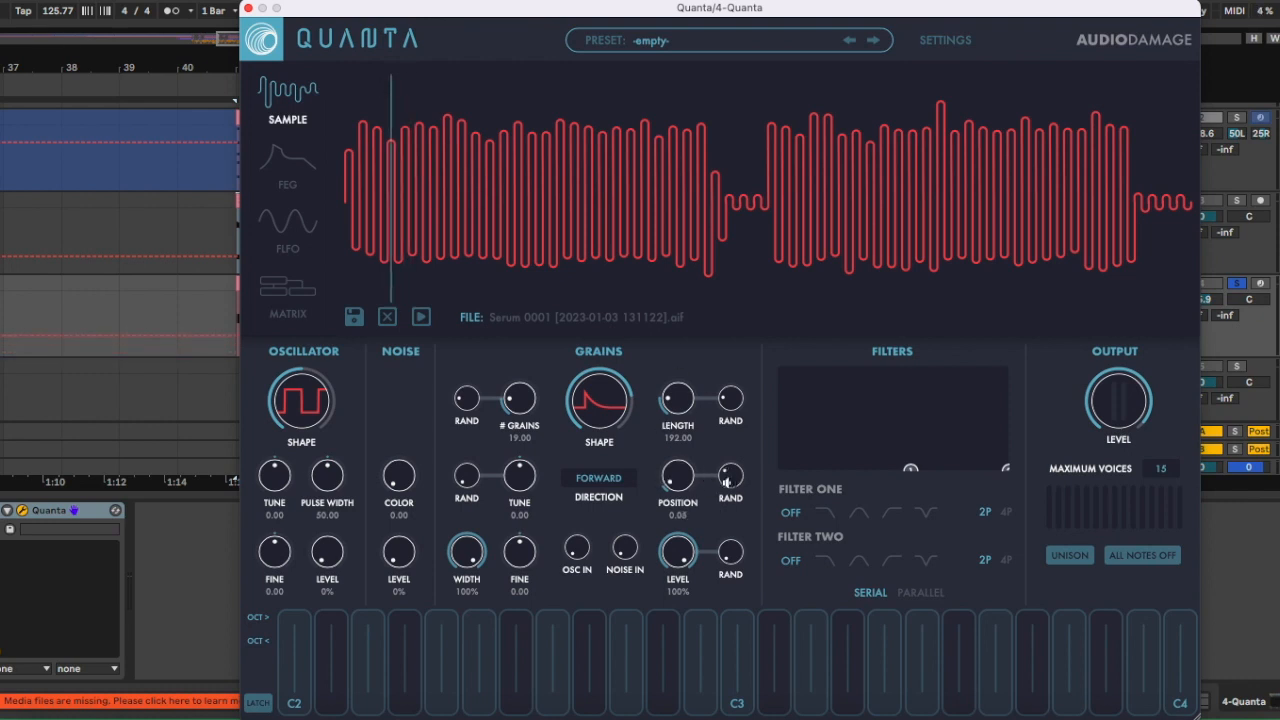
pyautogui.moveTo(401, 117); pyautogui.dragTo(366, 110)
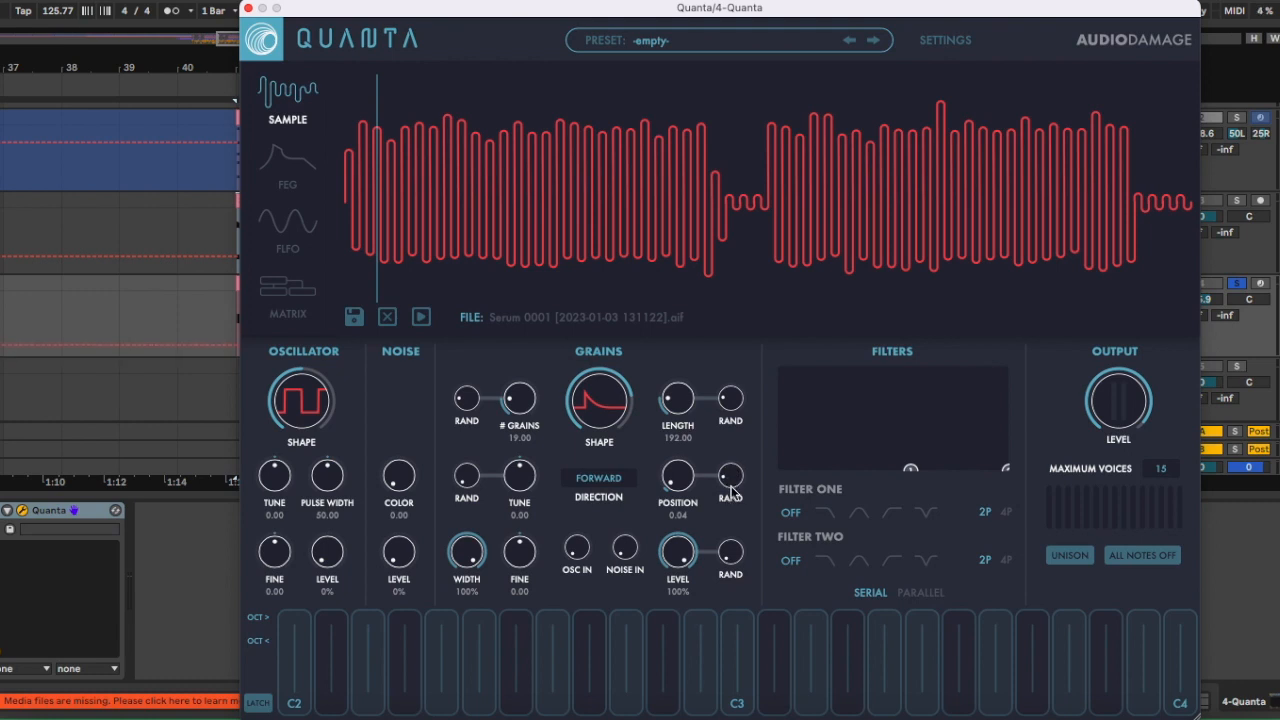
# Set the grain position to 0.05 and length to 215, add slight position randomness while auditioning, and close the Quanta window.
pyautogui.press('a')
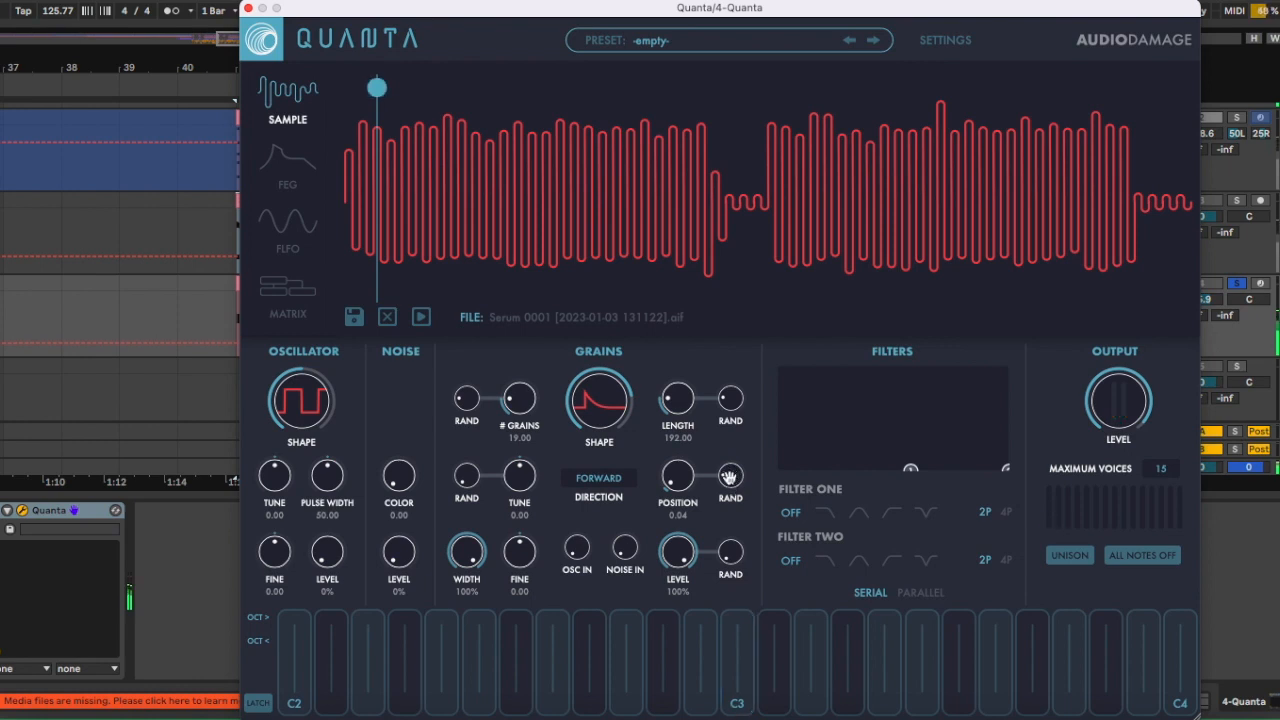
pyautogui.moveTo(672, 480); pyautogui.dragTo(671, 476)
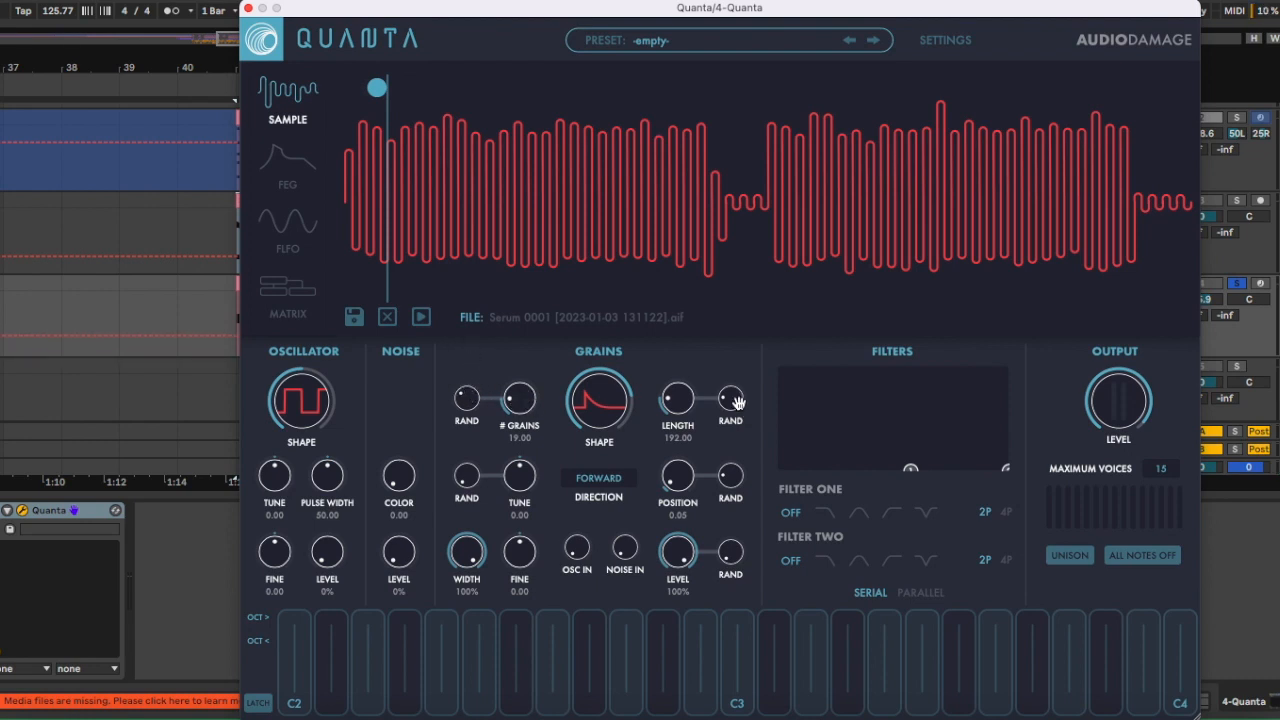
pyautogui.press('space')
pyautogui.moveTo(729, 385); pyautogui.dragTo(687, 412)
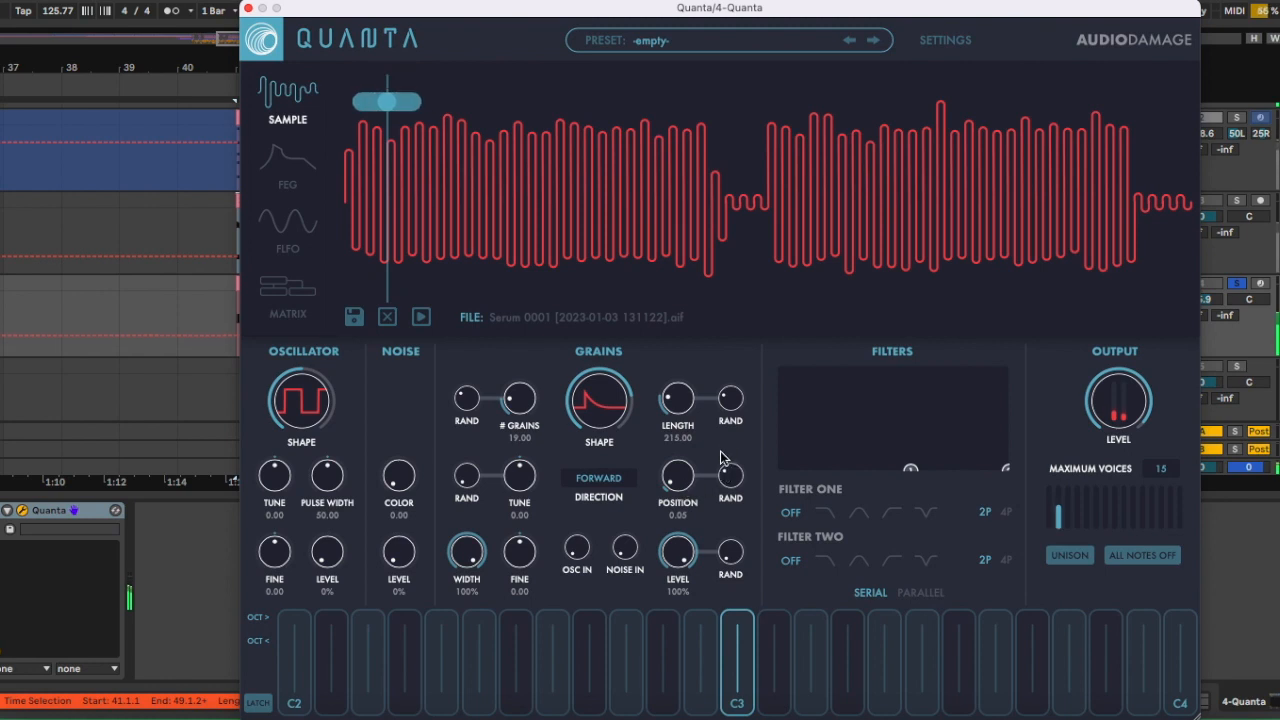
pyautogui.click(249, 9)
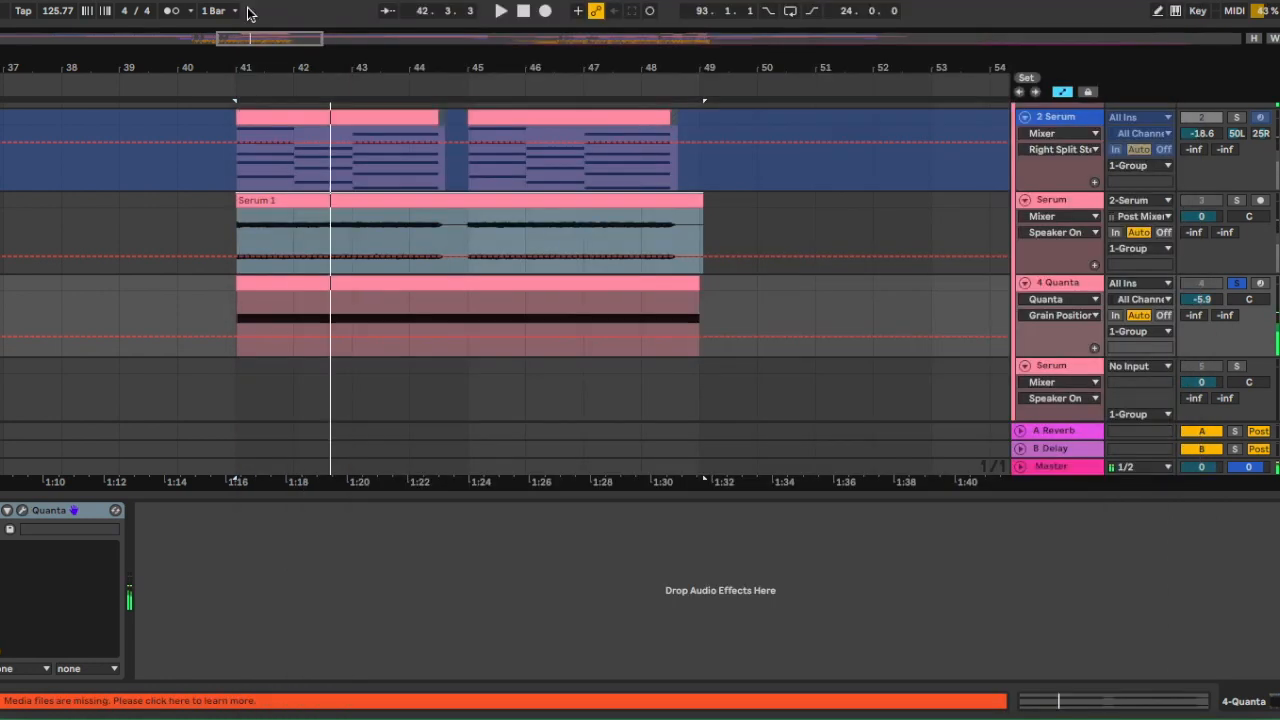
pyautogui.click(22, 510)
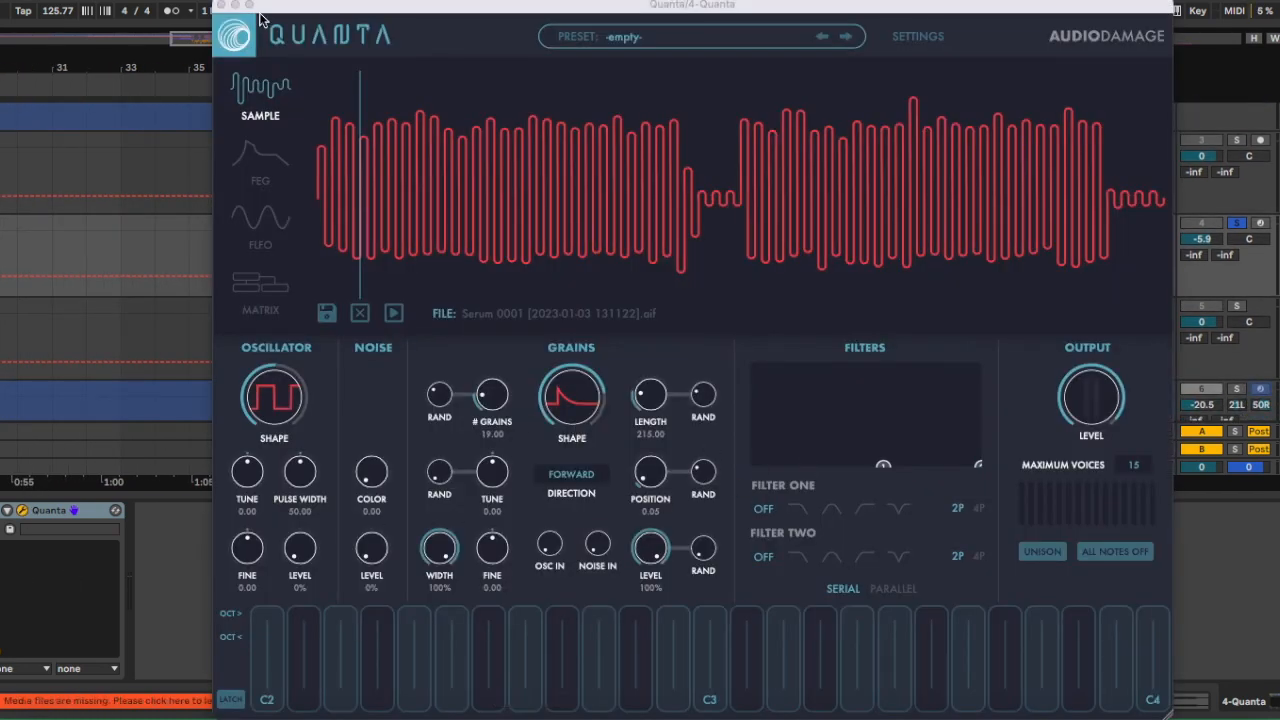
pyautogui.click(222, 5)
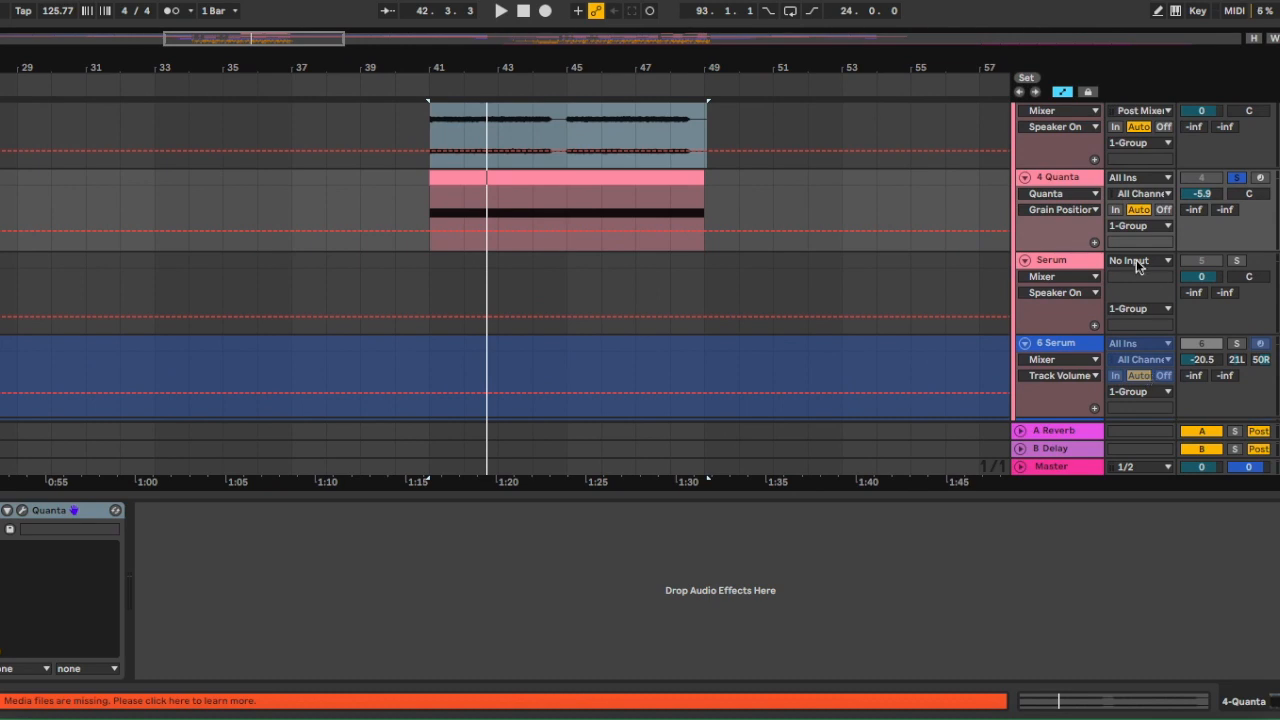
# Set the audio input of Serum track 5 to 4-Quanta.
pyautogui.scroll(-2, 868, 250)
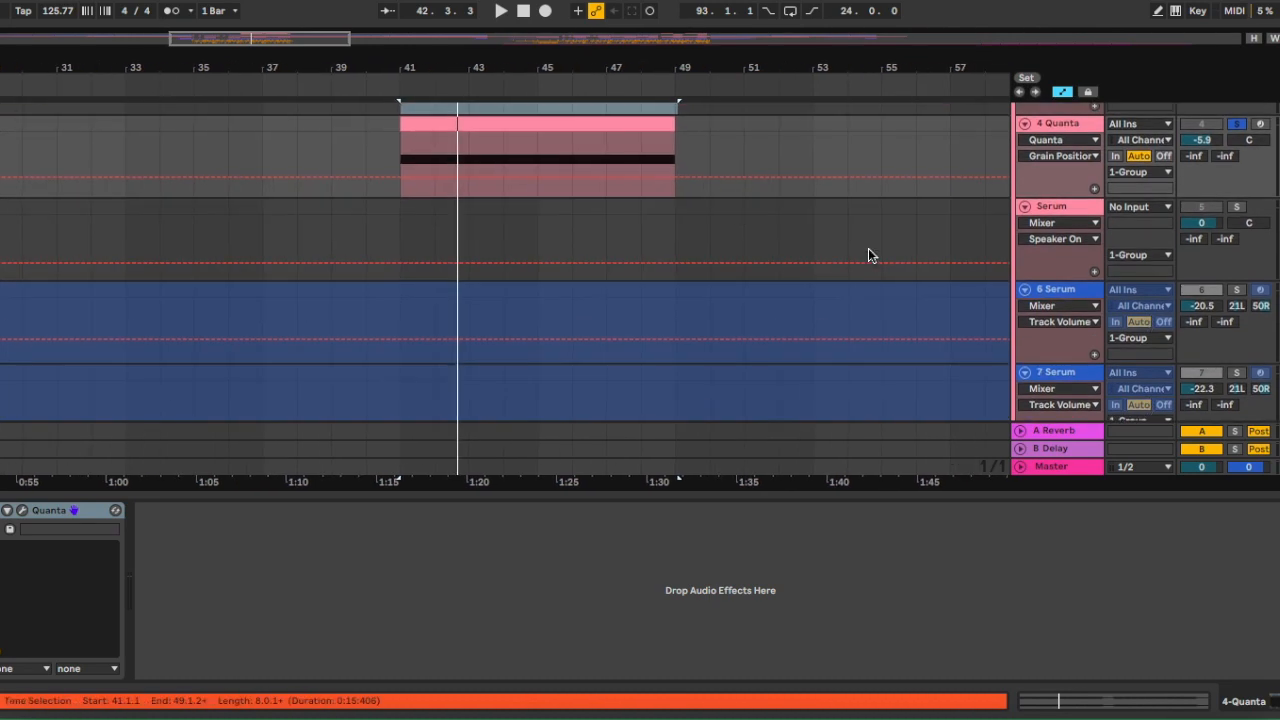
pyautogui.scroll(2, 868, 255)
pyautogui.click(1130, 275)
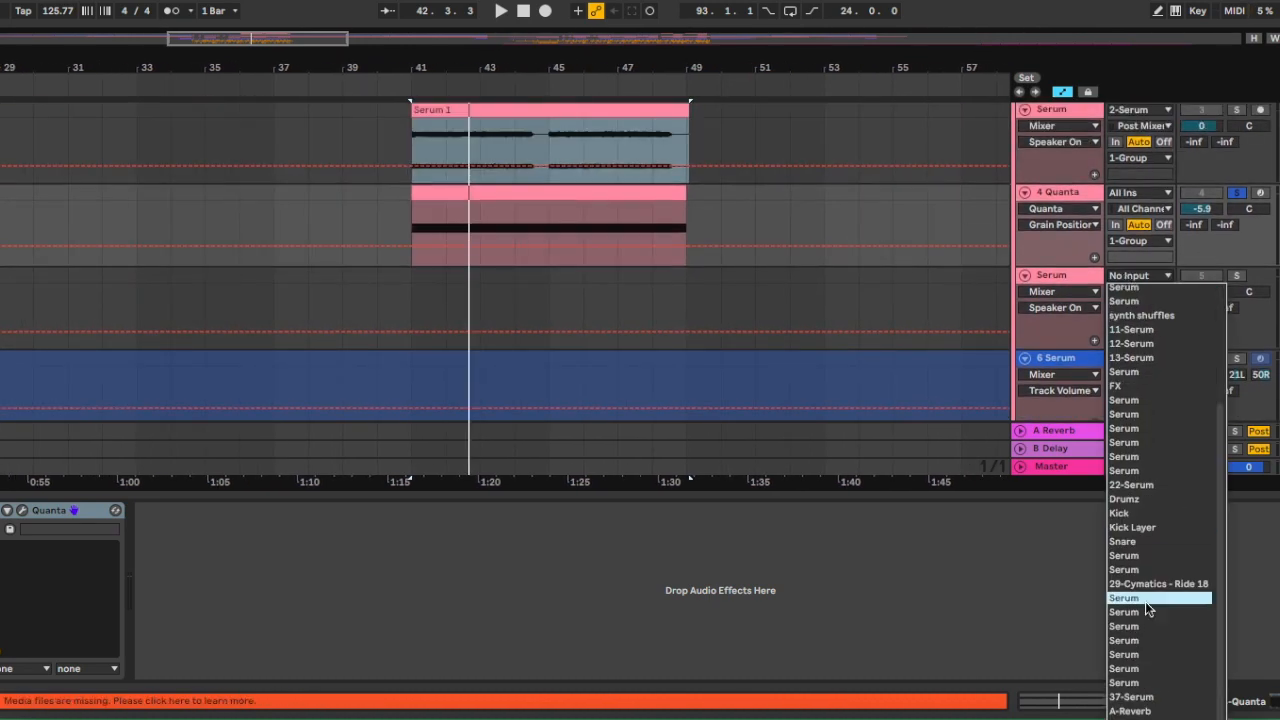
pyautogui.scroll(3, 1151, 547)
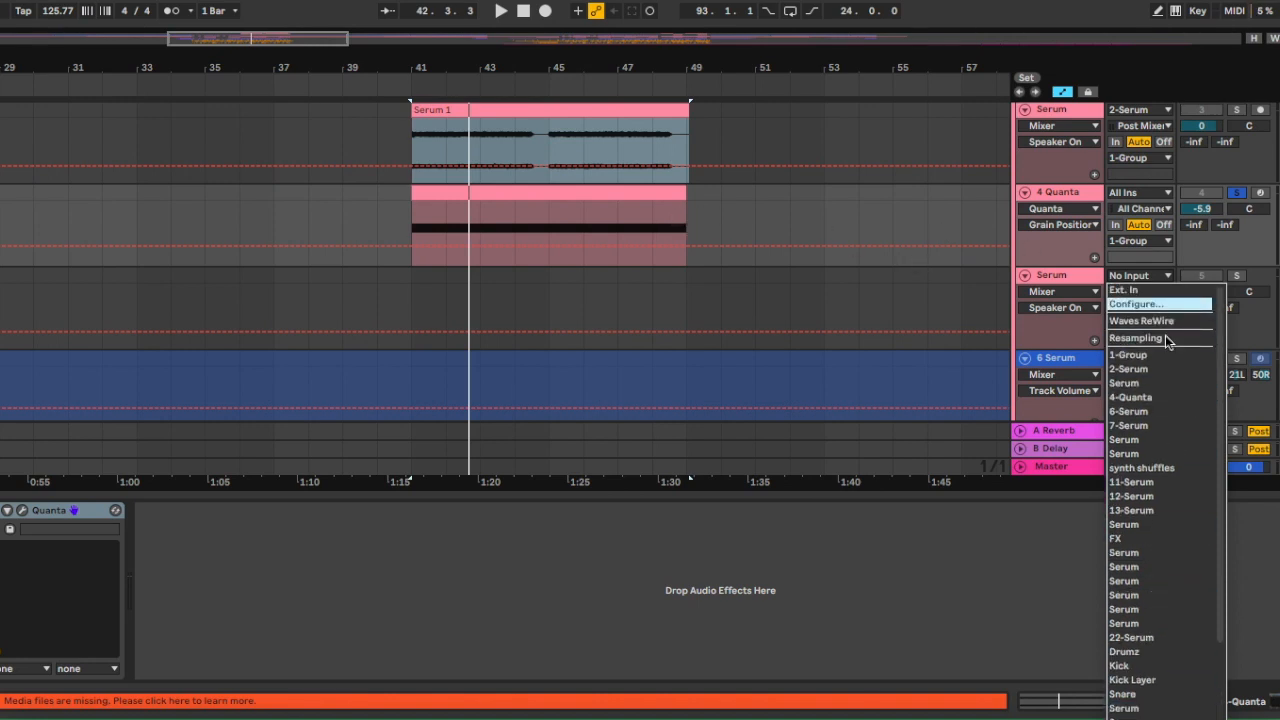
pyautogui.click(1168, 396)
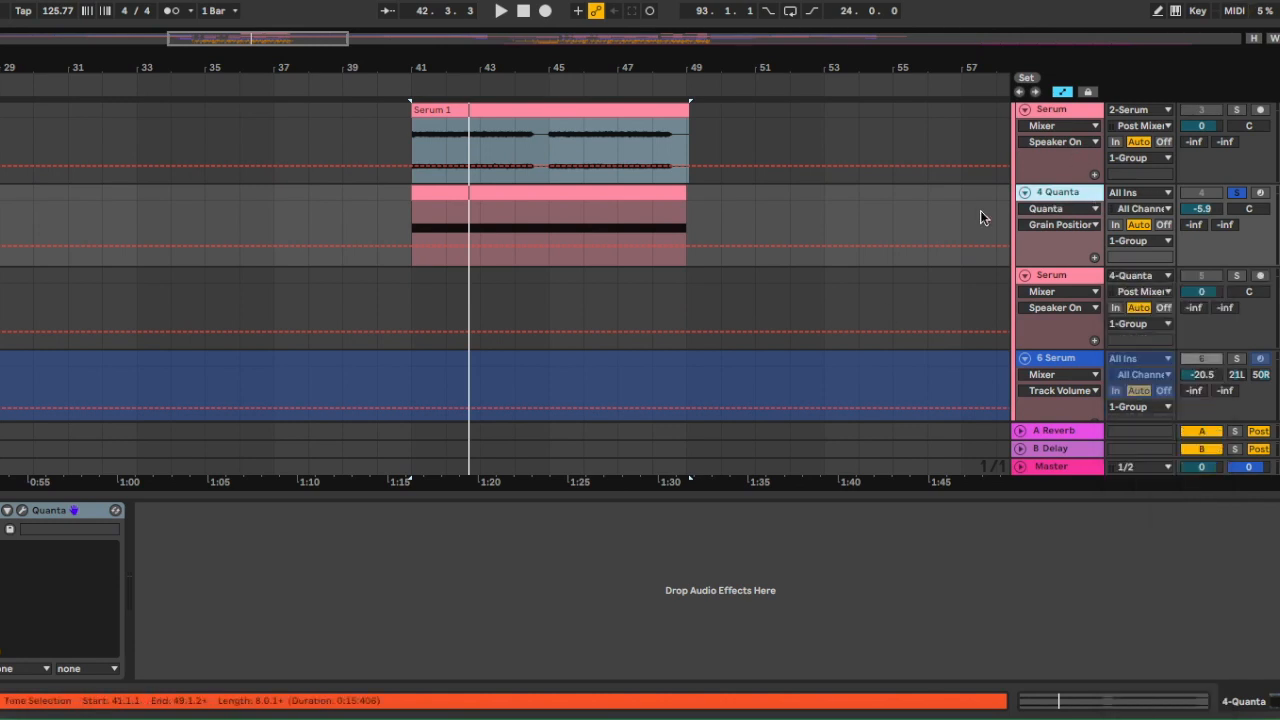
# Place the insert mark at bar 41 on Serum track 5, arm that track for recording and select the 4 Quanta clip.
pyautogui.hscroll(-2, 600, 250)
pyautogui.click(477, 271)
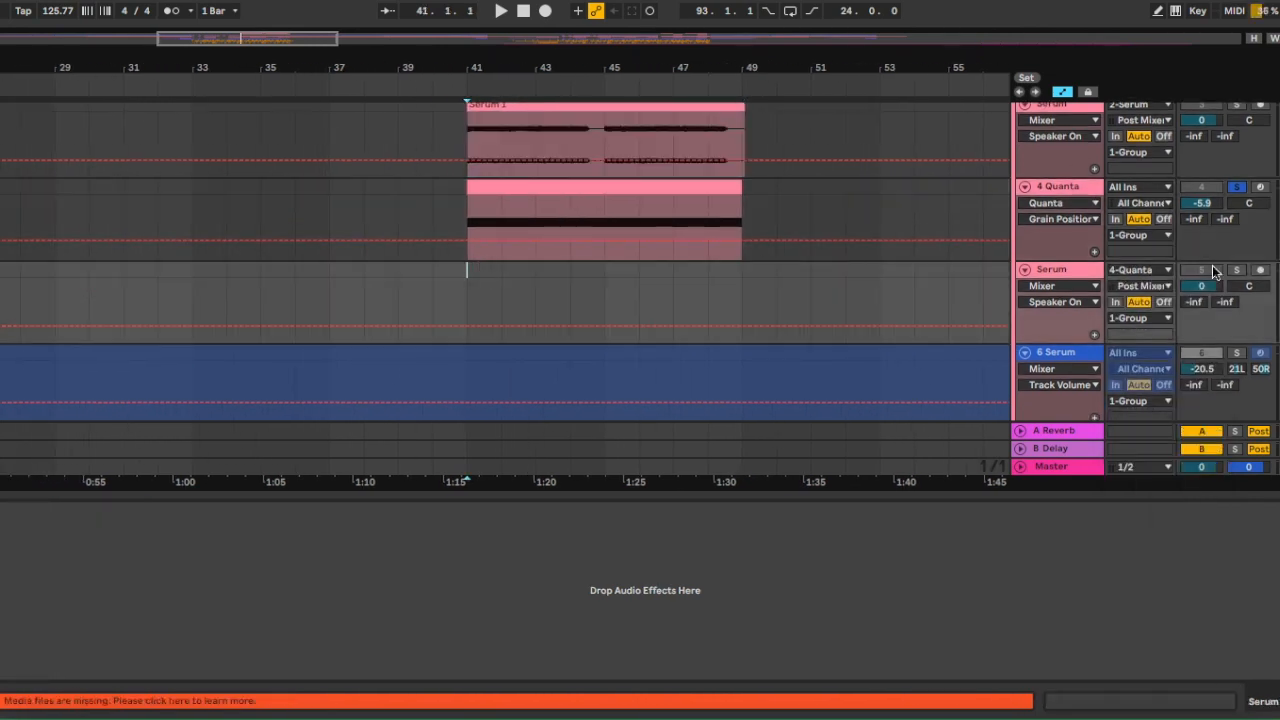
pyautogui.click(1260, 271)
pyautogui.click(534, 189)
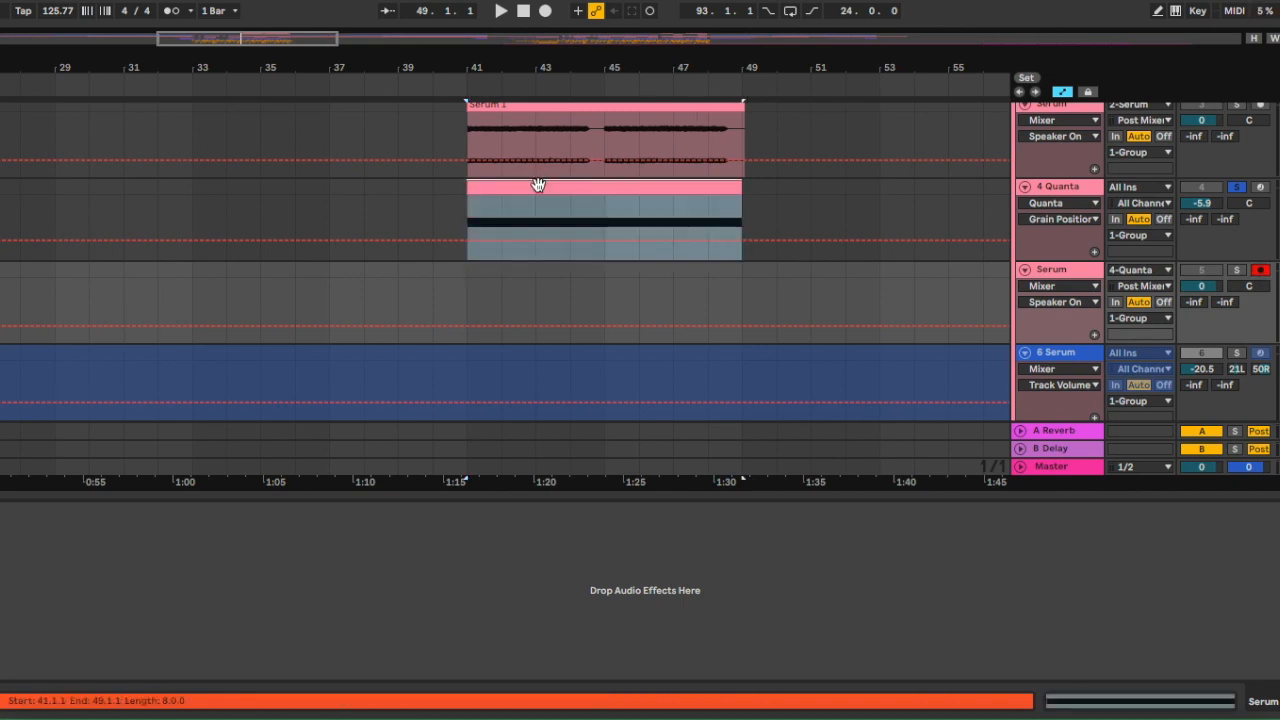
# Record a first take of the Quanta note onto Serum track 5 from bar 41 and move the recorded clip to bar 51.
pyautogui.click(547, 14)
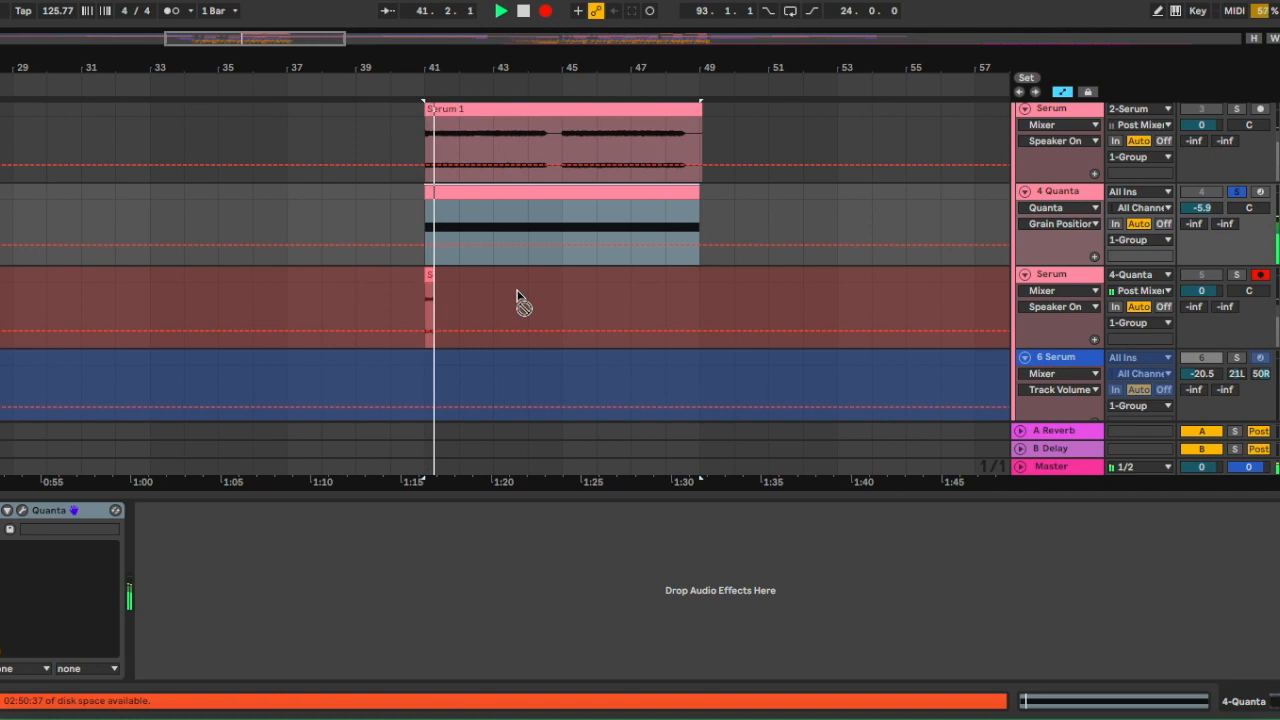
pyautogui.hscroll(2, 516, 296)
pyautogui.hscroll(1, 442, 267)
pyautogui.press('space')
pyautogui.moveTo(340, 252); pyautogui.dragTo(695, 265)
# Record a second take onto Serum track 5 from bar 41 while shifting Quanta's grain position to 0.25.
pyautogui.click(421, 163)
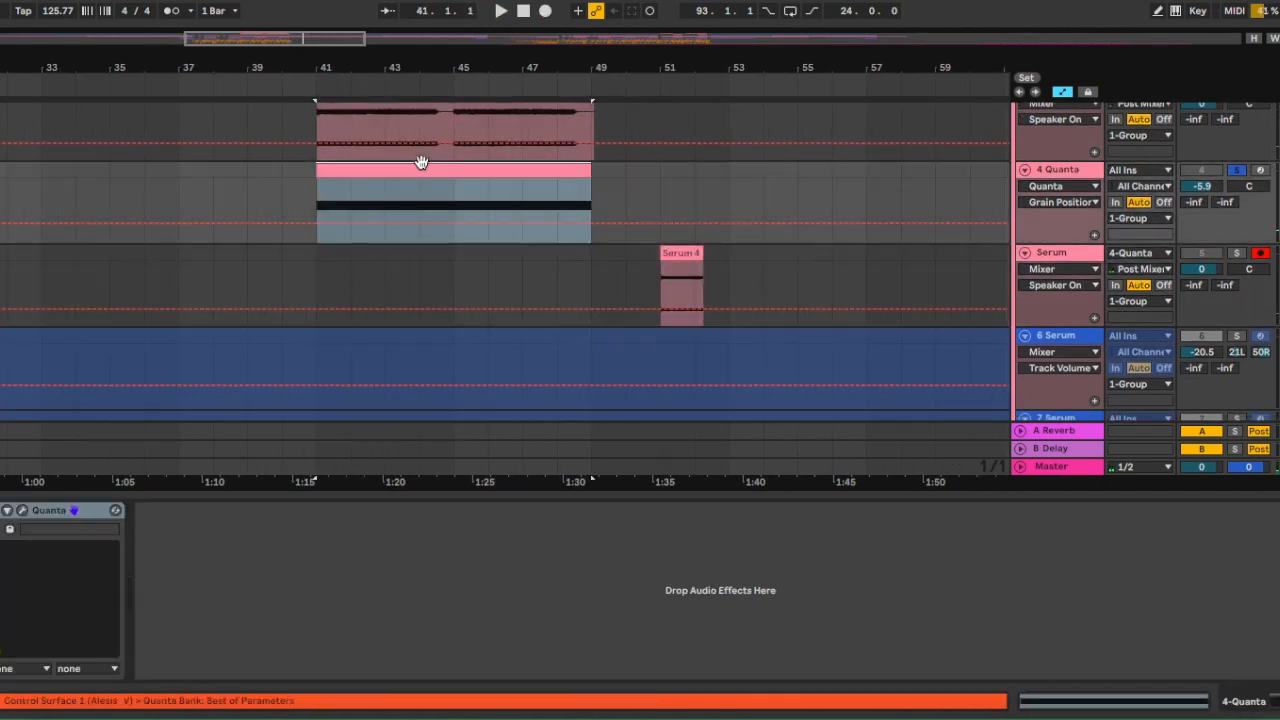
pyautogui.hscroll(-1, 843, 208)
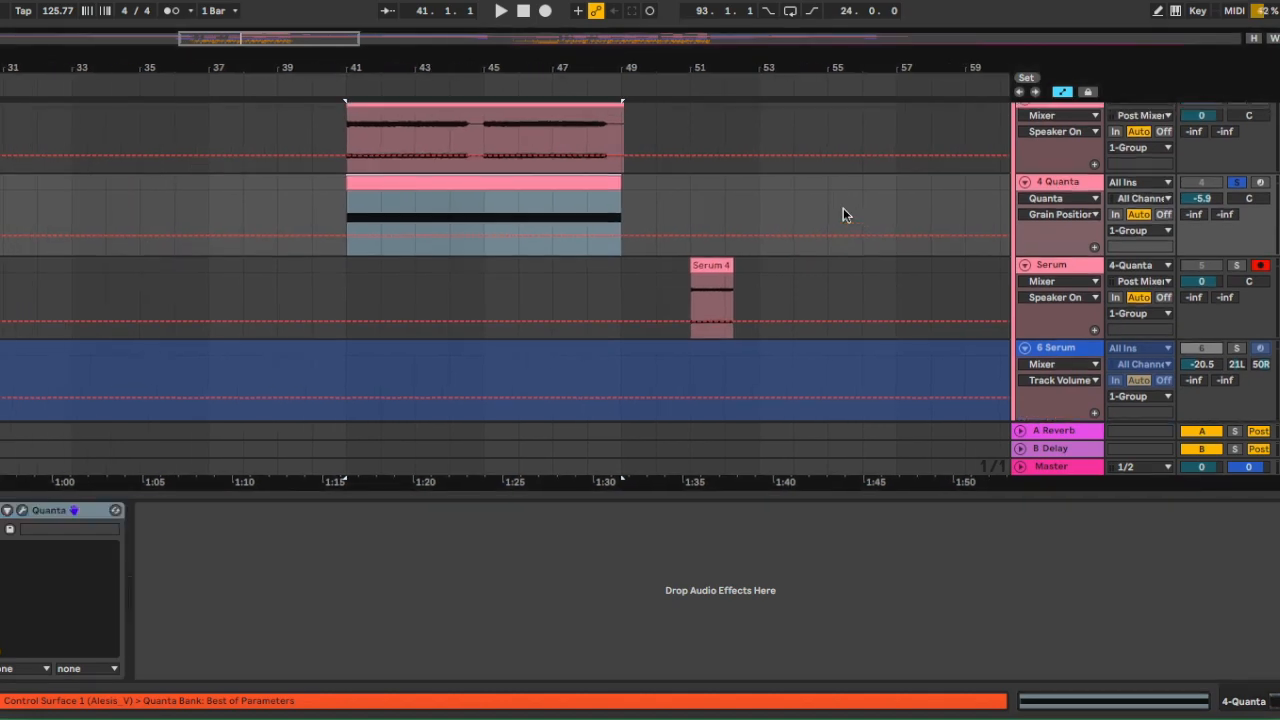
pyautogui.click(352, 268)
pyautogui.click(545, 10)
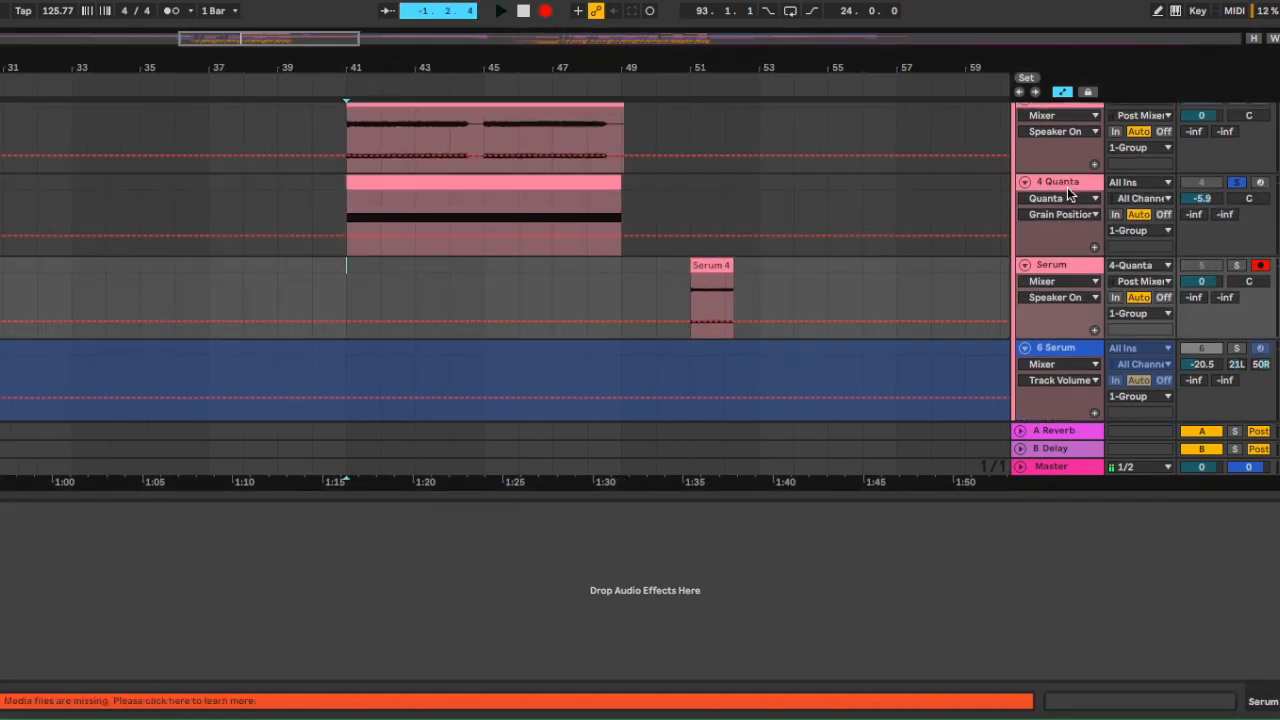
pyautogui.click(22, 510)
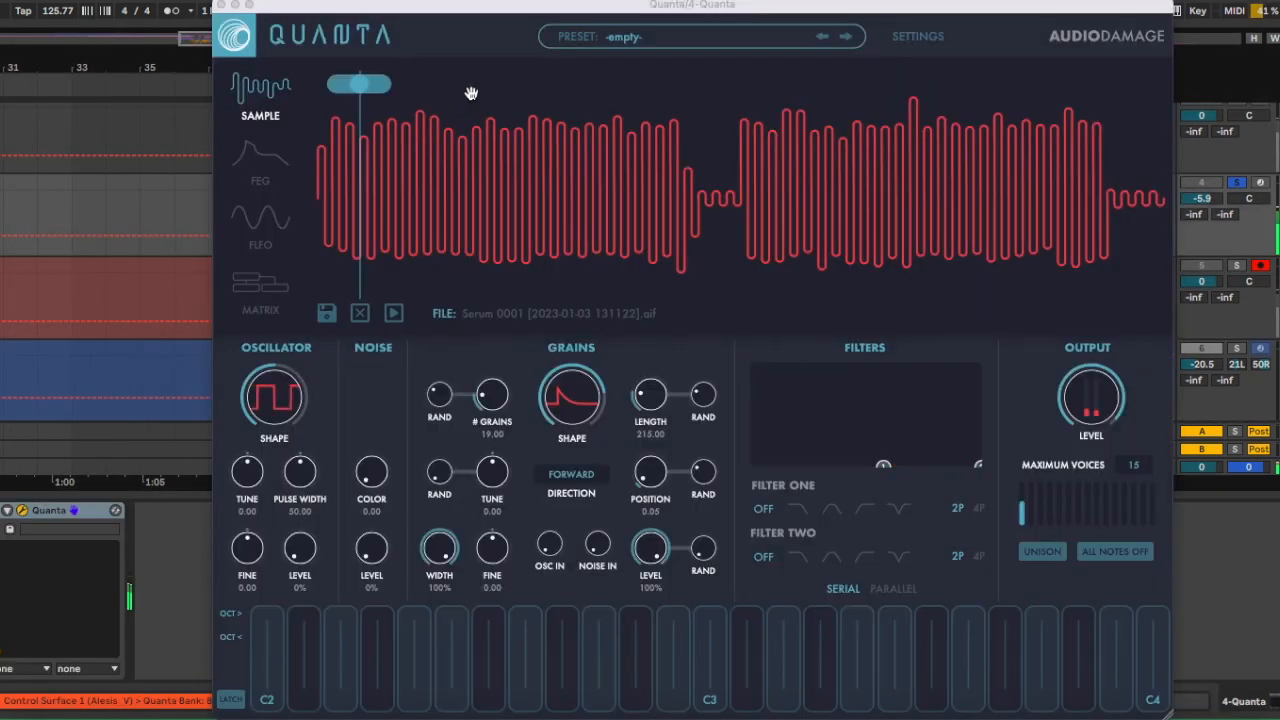
pyautogui.moveTo(374, 86); pyautogui.dragTo(531, 86)
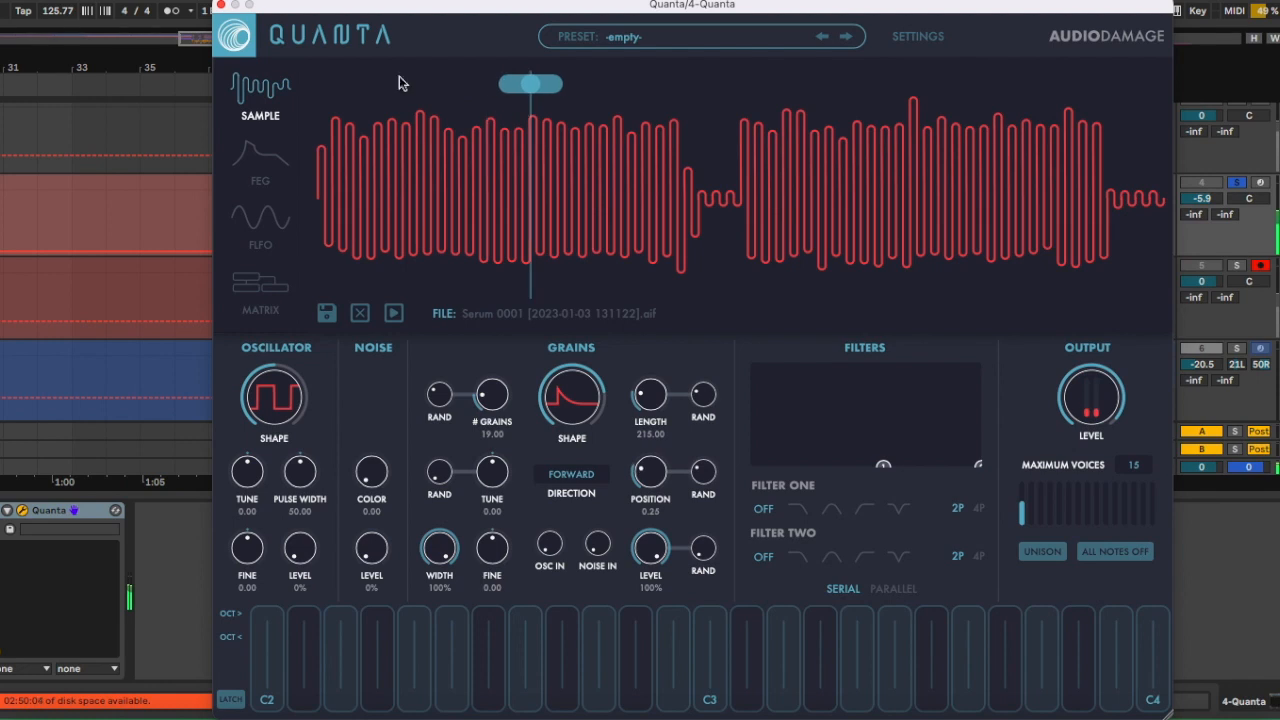
pyautogui.press('space')
pyautogui.click(221, 5)
# Clear the recorded source position automation on 4 Quanta and move the second take on Serum track 5 to bar 55.
pyautogui.scroll(-5, 434, 129)
pyautogui.scroll(3, 426, 143)
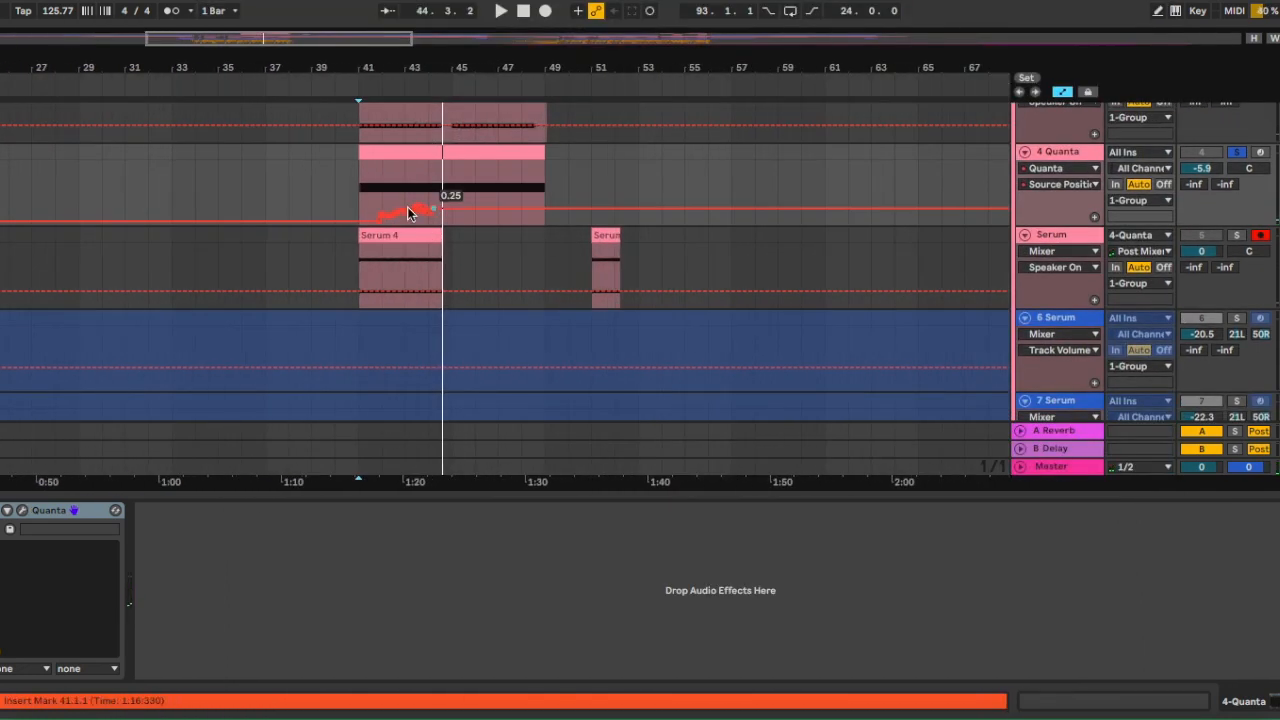
pyautogui.scroll(3, 399, 208)
pyautogui.scroll(-3, 582, 205)
pyautogui.moveTo(690, 197); pyautogui.dragTo(390, 194)
pyautogui.moveTo(466, 243); pyautogui.dragTo(805, 257)
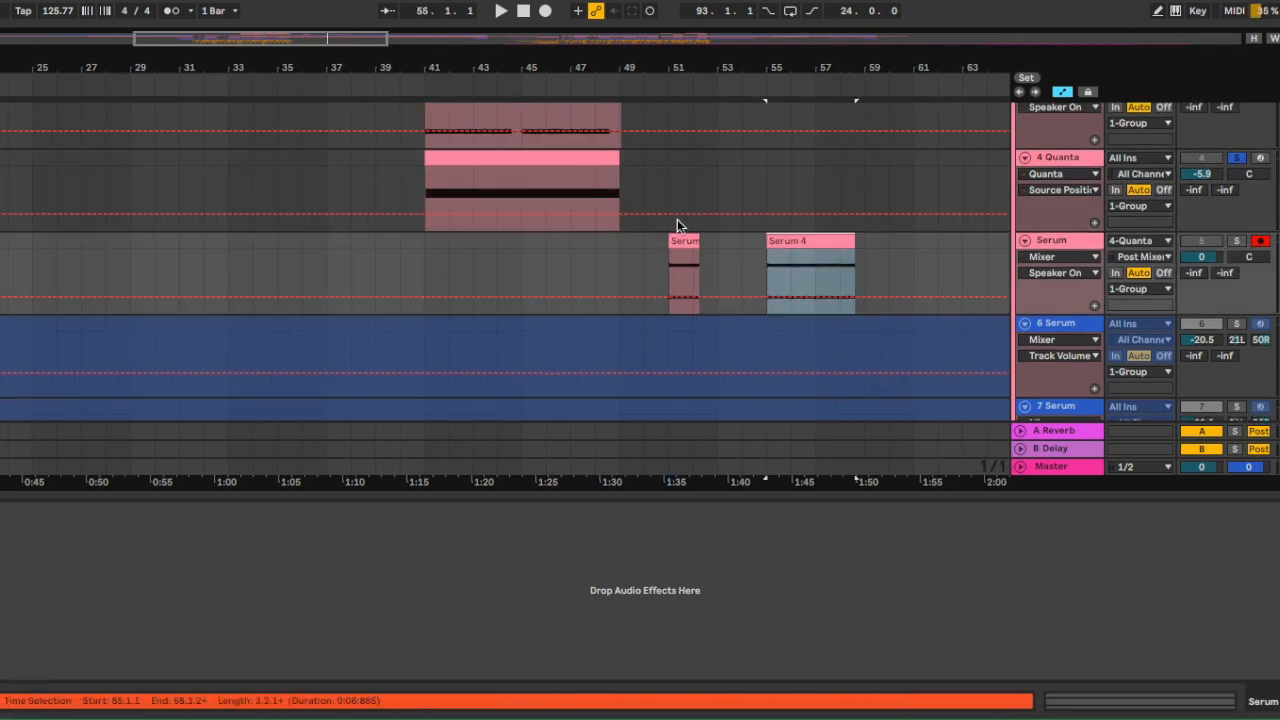
# Move the short first take on Serum track 5 back to bar 41 and the longer take to bar 51.
pyautogui.scroll(2, 670, 248)
pyautogui.moveTo(660, 250); pyautogui.dragTo(163, 257)
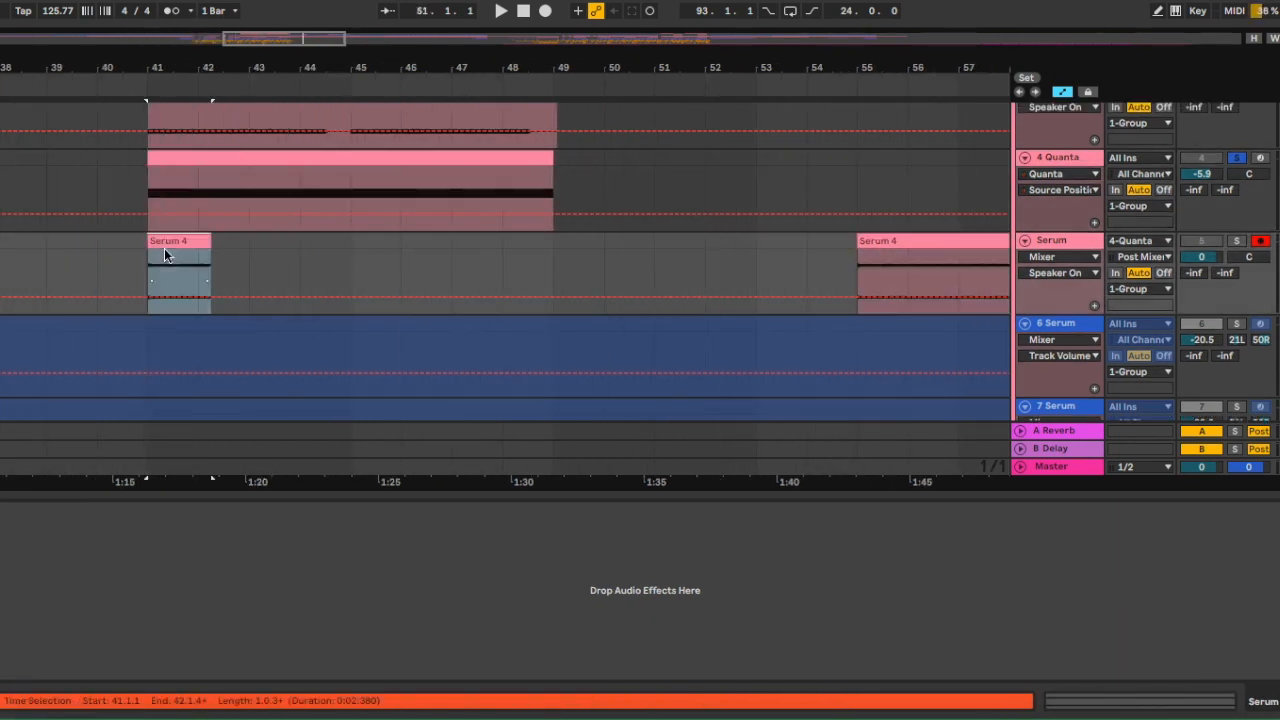
pyautogui.scroll(-2, 163, 257)
pyautogui.click(228, 191)
pyautogui.hscroll(-1, 537, 218)
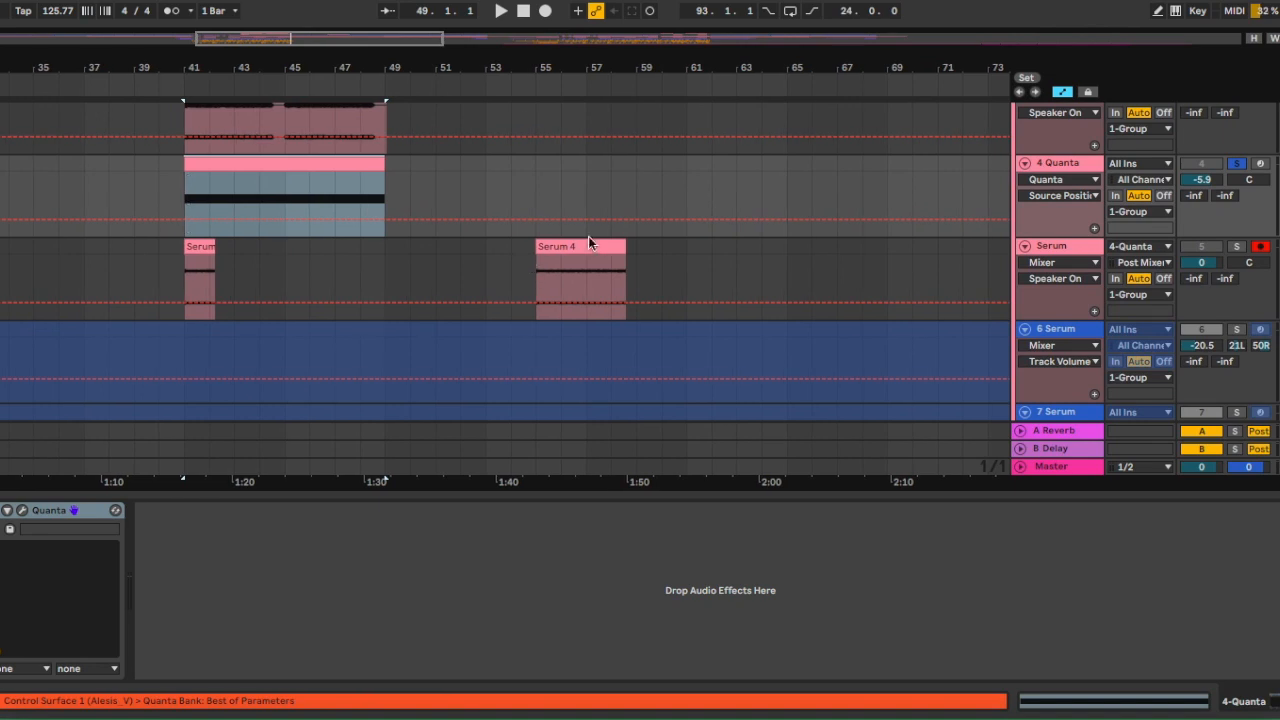
pyautogui.moveTo(573, 250); pyautogui.dragTo(477, 269)
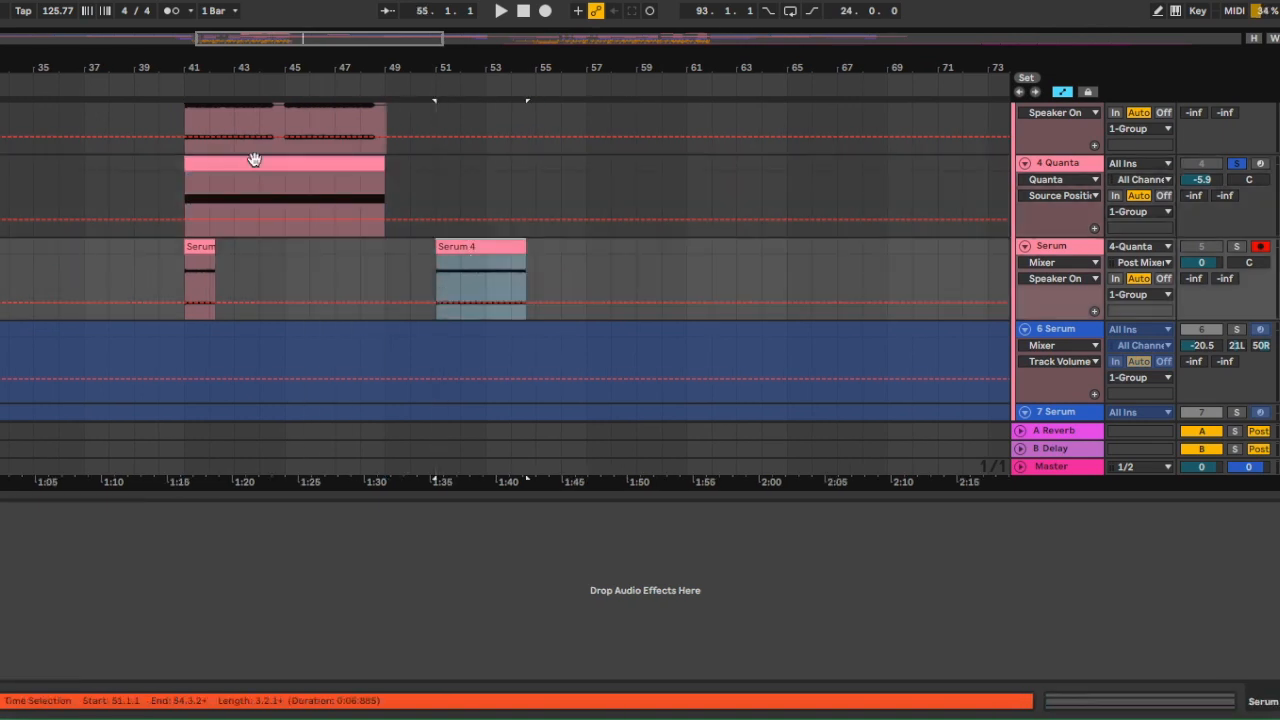
# Select the clip at bar 41 on 4 Quanta along with its track.
pyautogui.click(267, 163)
pyautogui.click(1075, 170)
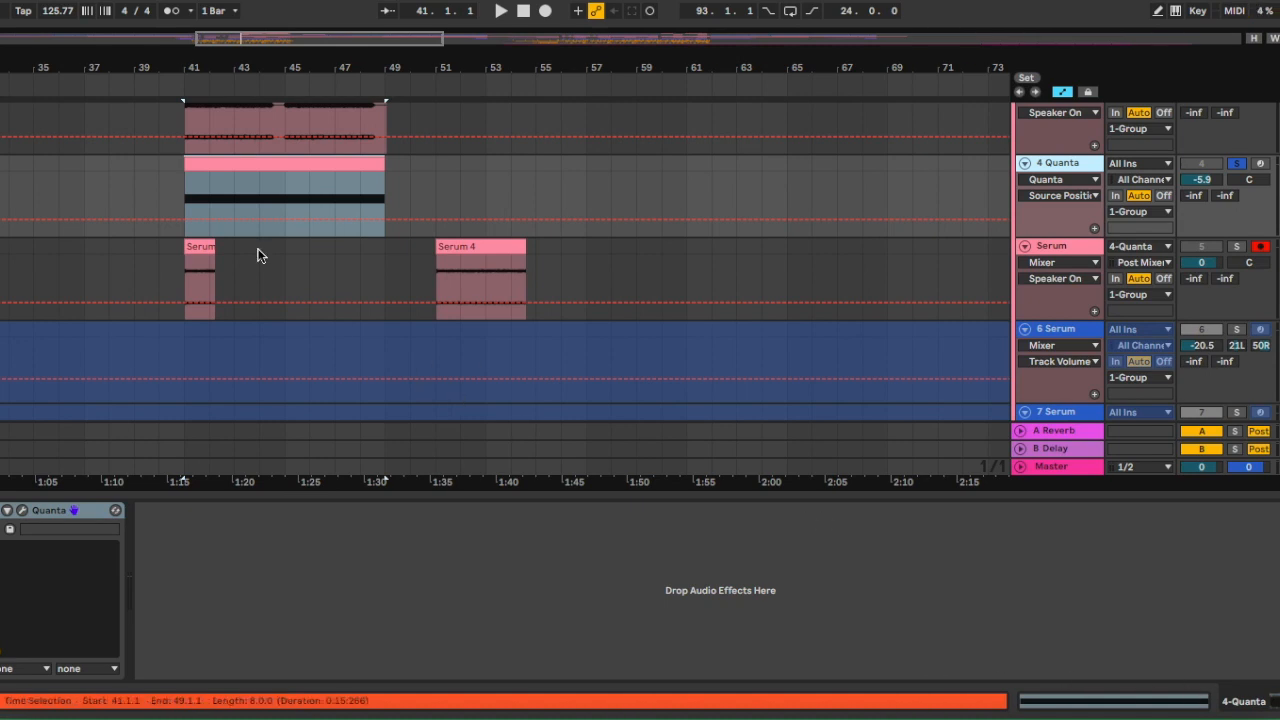
pyautogui.hscroll(-1, 259, 255)
pyautogui.scroll(-2, 260, 241)
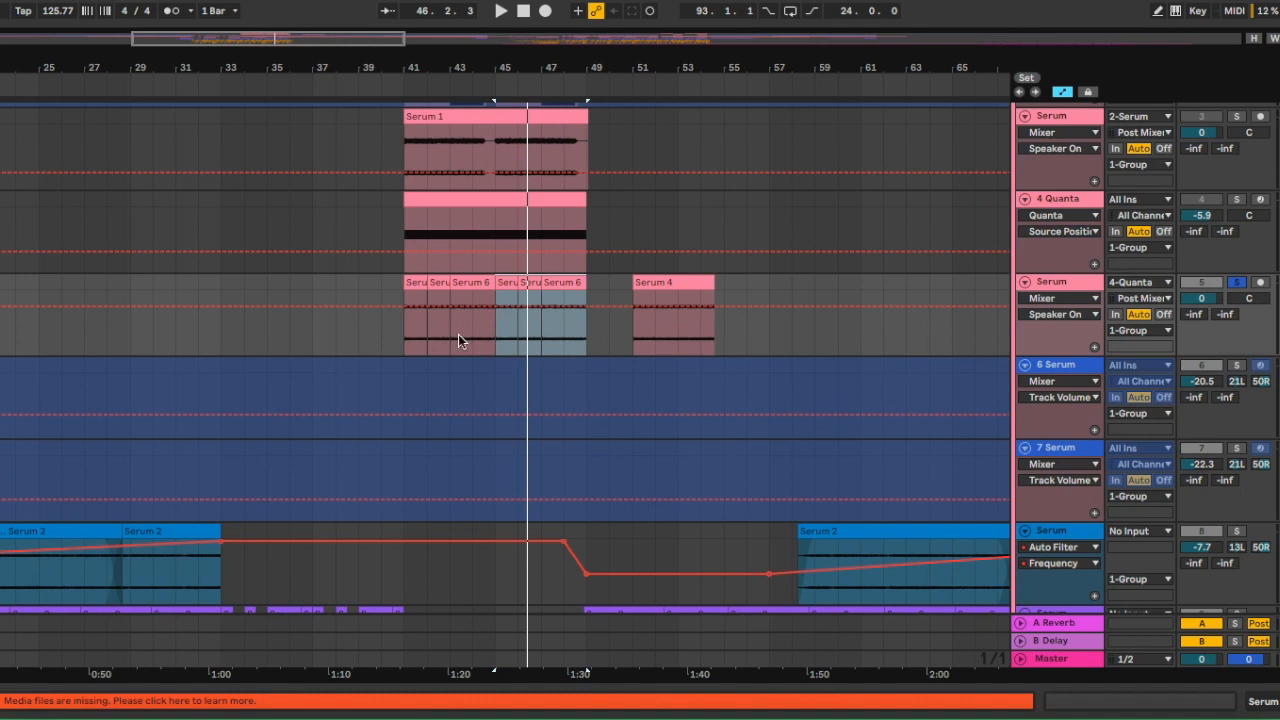
# Select the first Serum 4 clip on track 5 and play back the arranged recordings from bar 41.
pyautogui.click(409, 281)
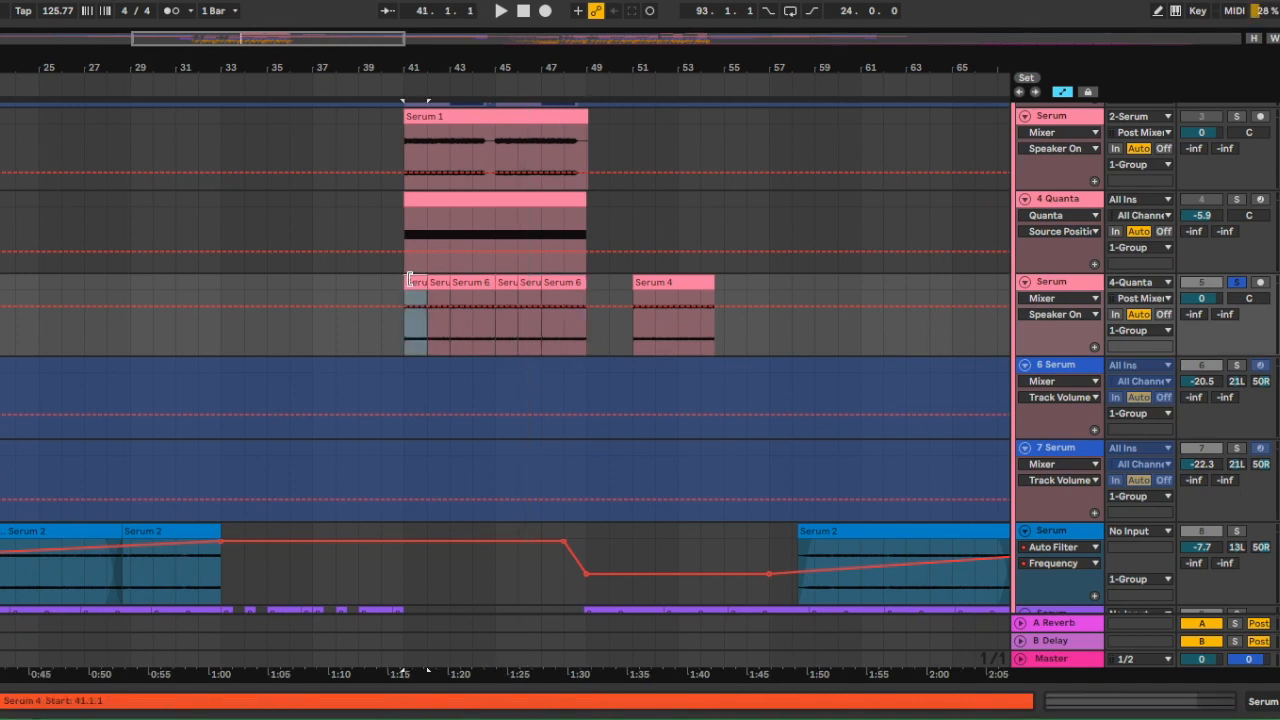
pyautogui.scroll(3, 407, 281)
pyautogui.hscroll(2, 528, 284)
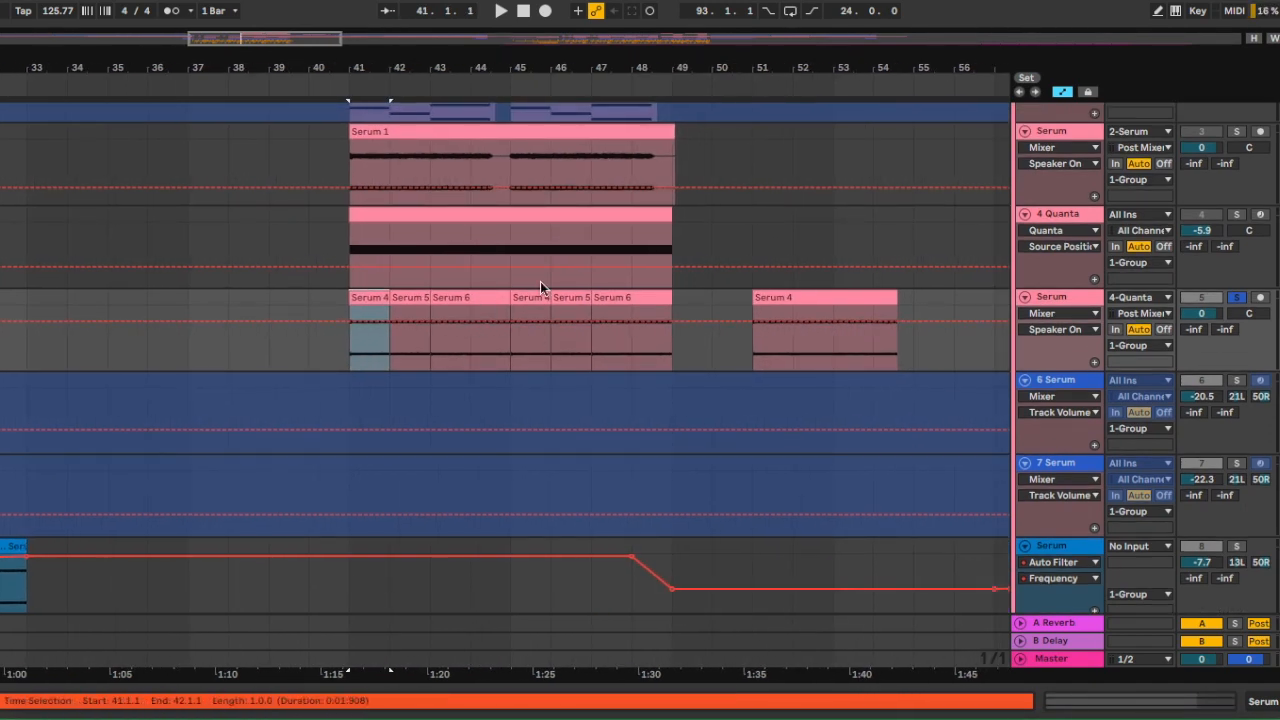
pyautogui.scroll(-4, 540, 281)
pyautogui.scroll(3, 572, 535)
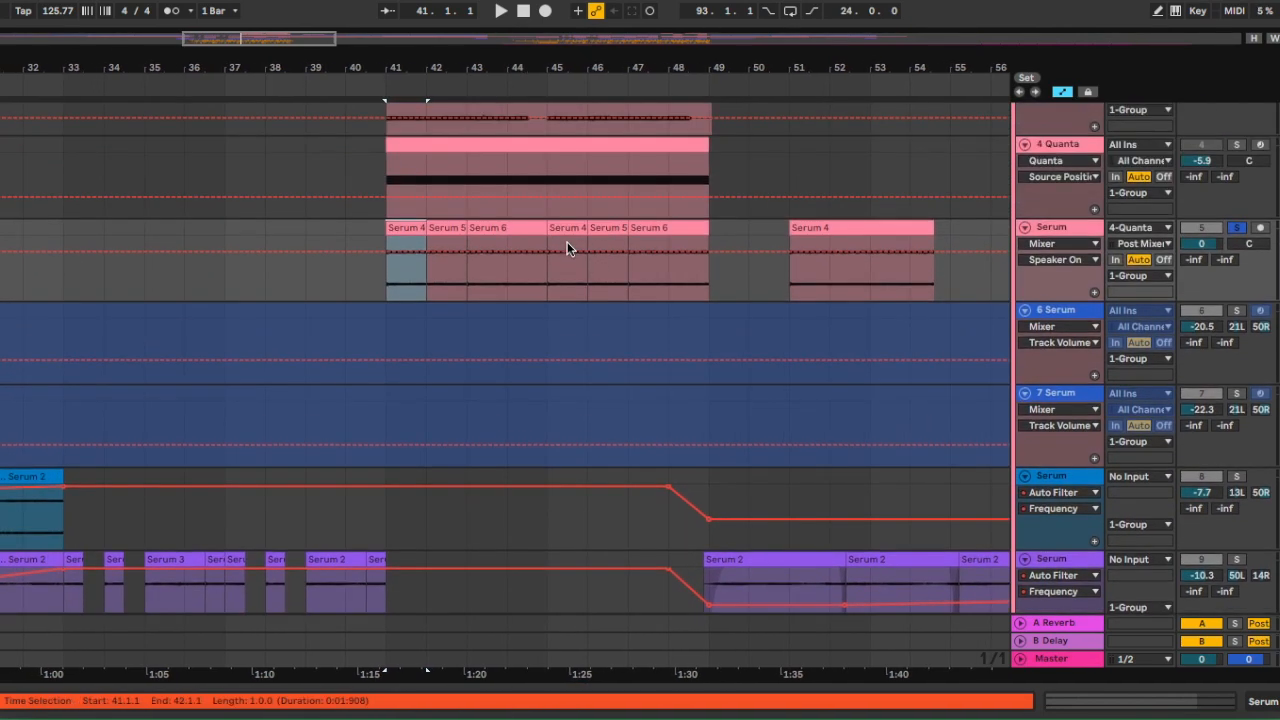
pyautogui.scroll(2, 567, 242)
pyautogui.scroll(1, 496, 275)
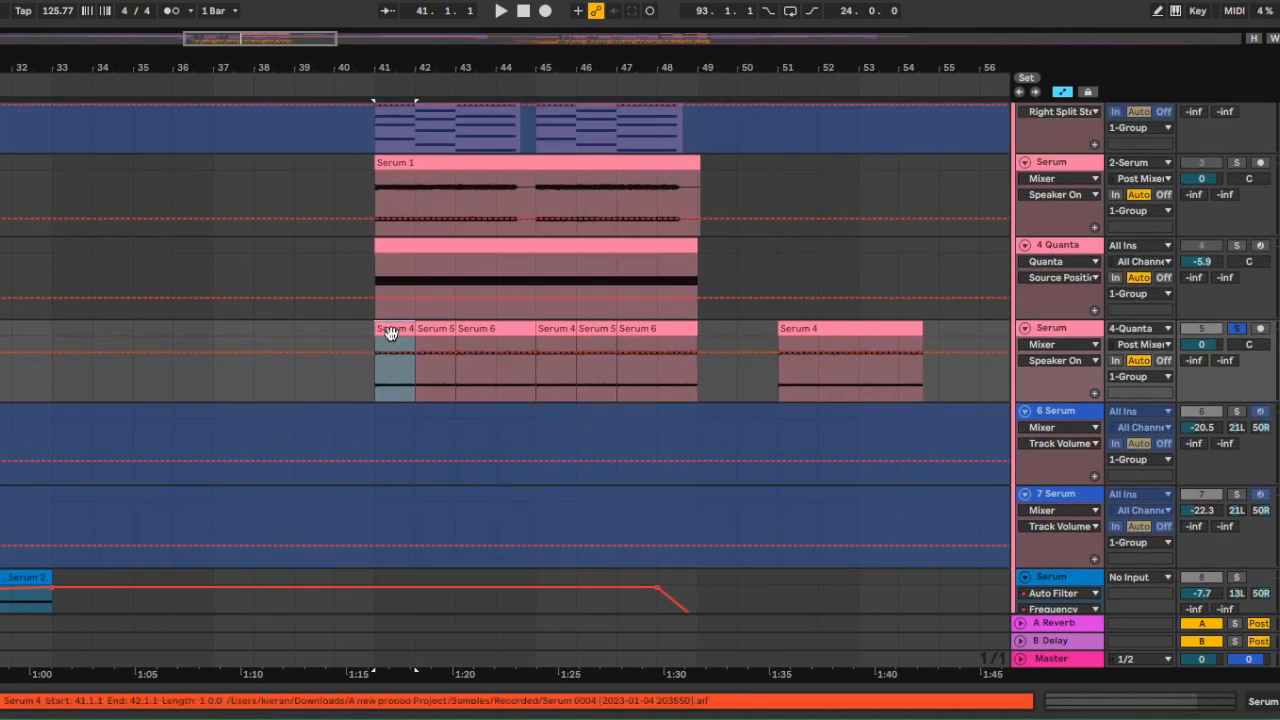
pyautogui.hscroll(1, 474, 381)
pyautogui.press('space')
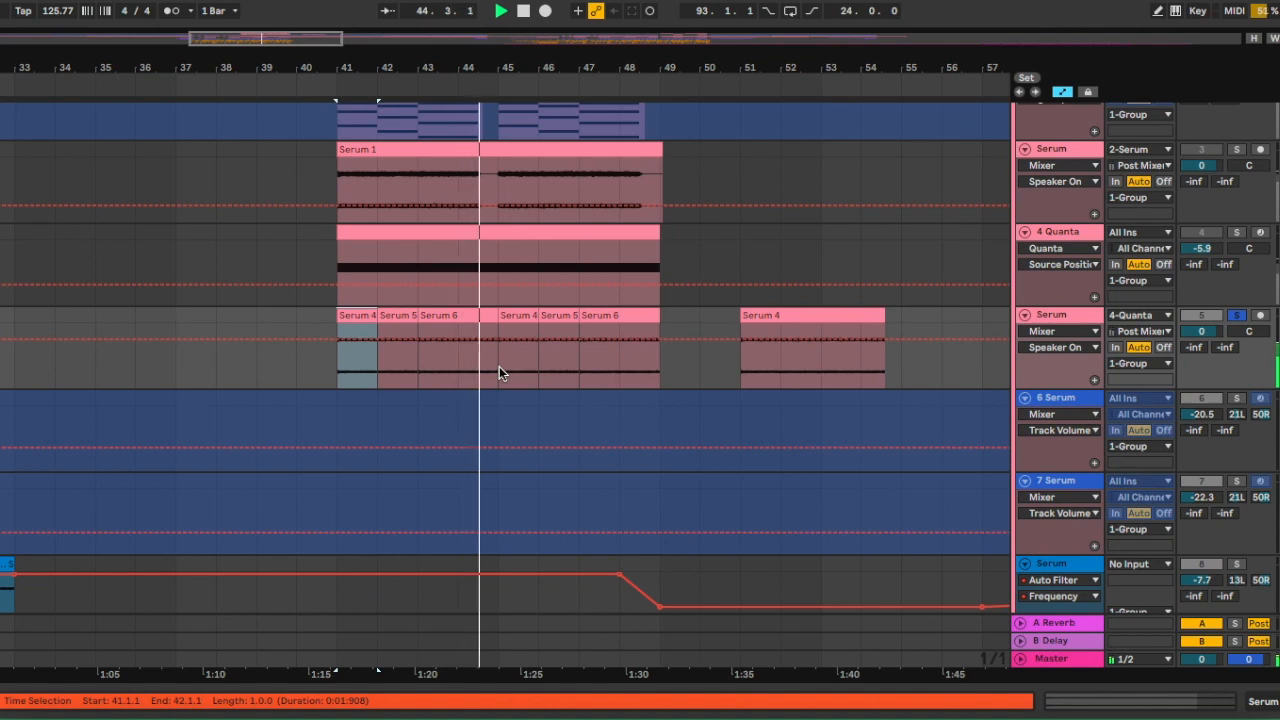
pyautogui.hscroll(-1, 499, 366)
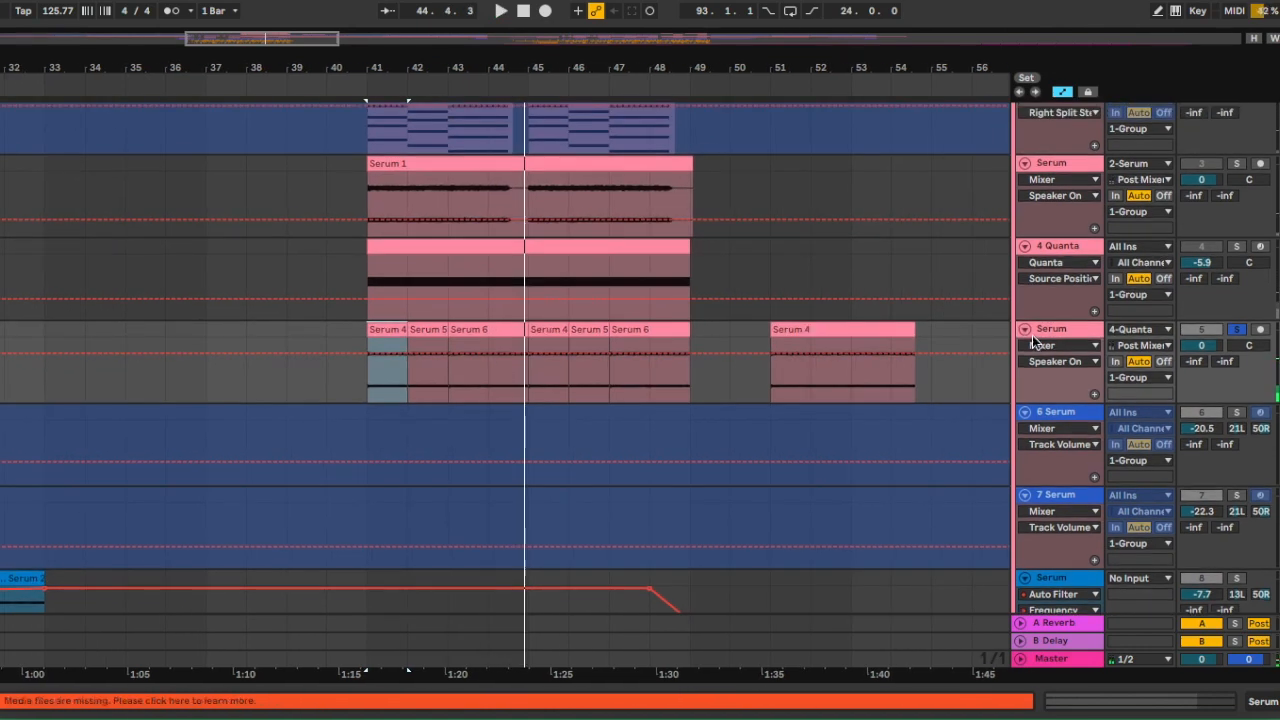
# Review the layers at bar 41: the 4 Quanta clip, the arranged takes on Serum track 5 and the Serum 1 clip.
pyautogui.doubleClick(1088, 330)
pyautogui.scroll(-2, 686, 389)
pyautogui.click(687, 492)
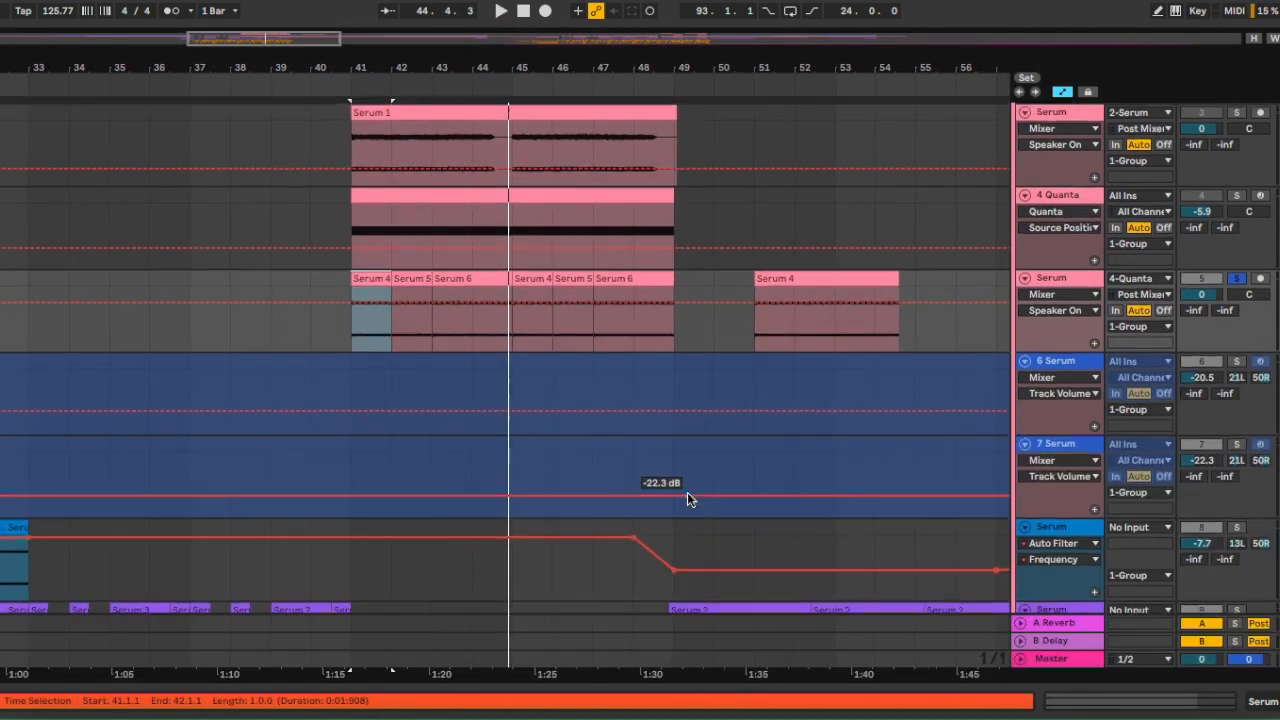
pyautogui.scroll(2, 687, 492)
pyautogui.click(626, 250)
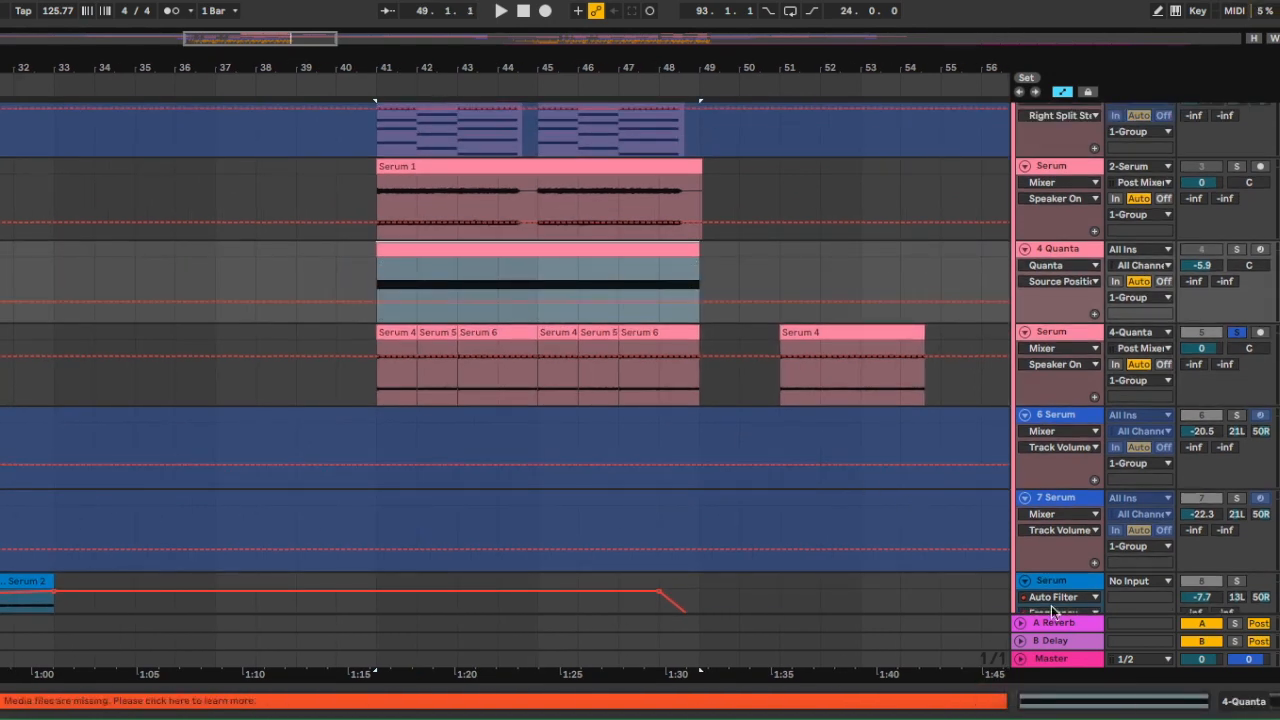
pyautogui.click(505, 332)
pyautogui.scroll(1, 560, 277)
pyautogui.click(540, 237)
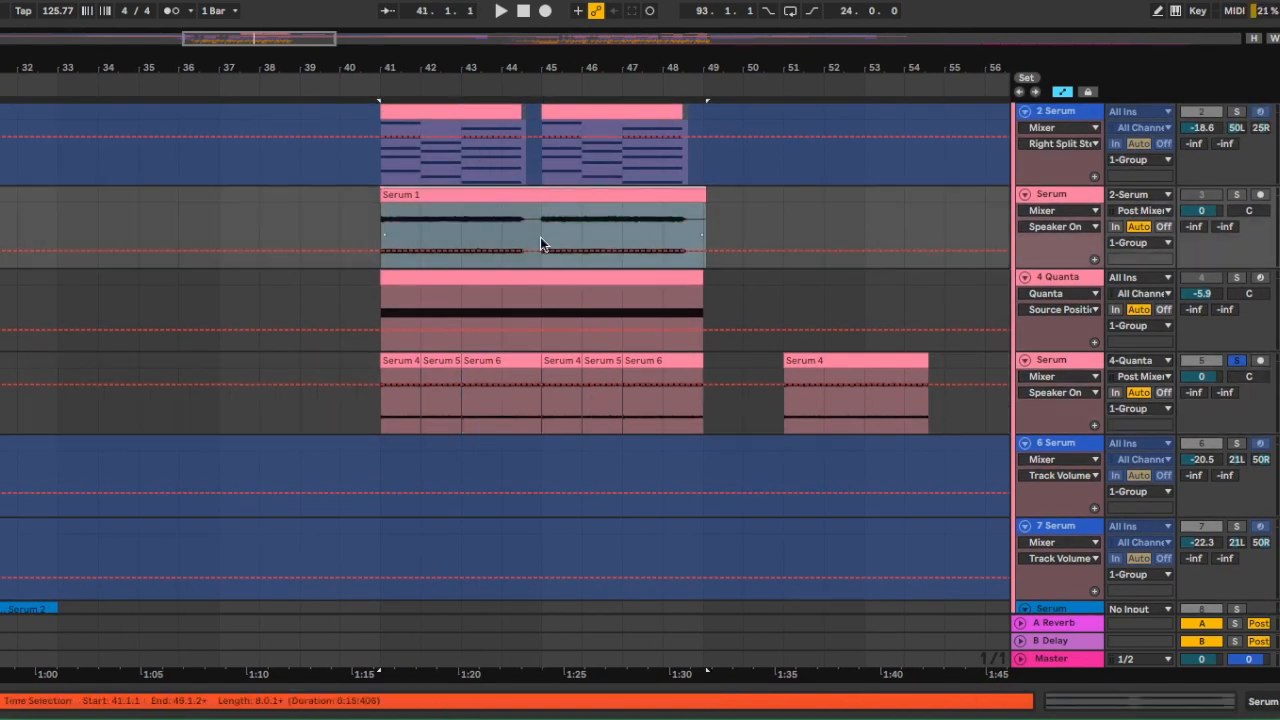
pyautogui.scroll(1, 597, 460)
pyautogui.scroll(-3, 597, 455)
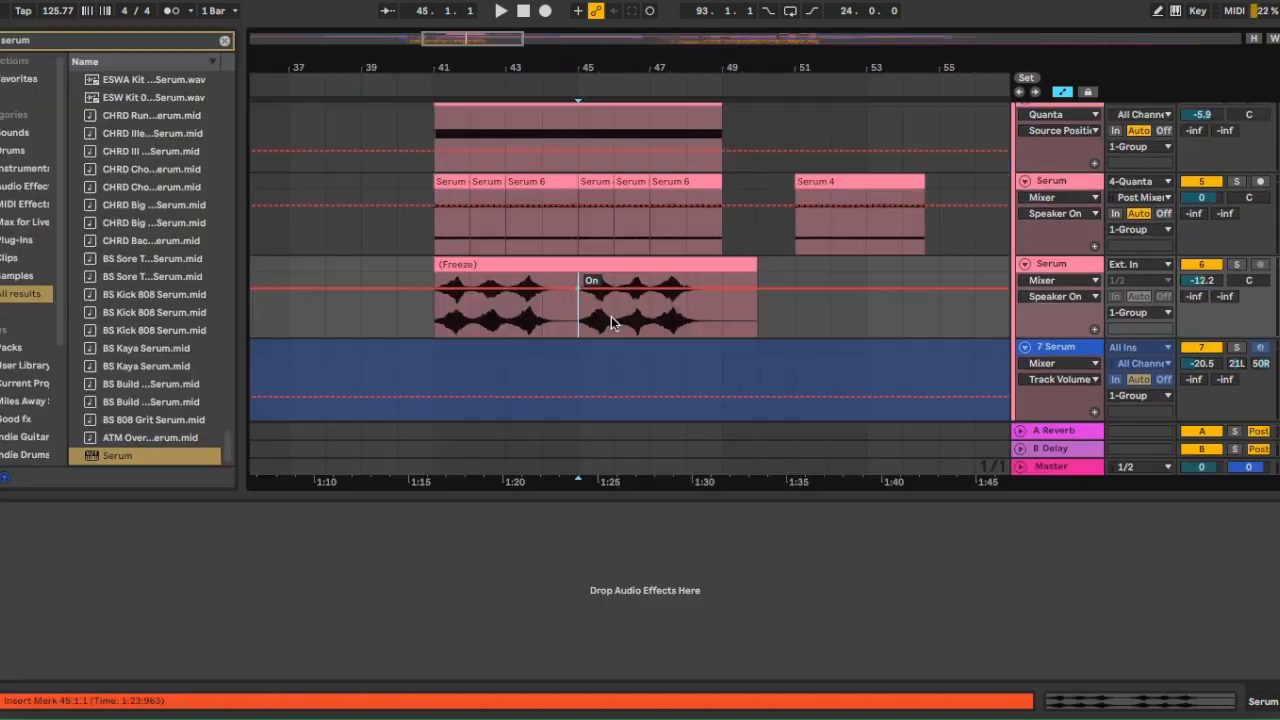
# Solo the frozen Serum track 6, play its clip from bar 41 and lower the track volume to -14.3 dB.
pyautogui.click(605, 282)
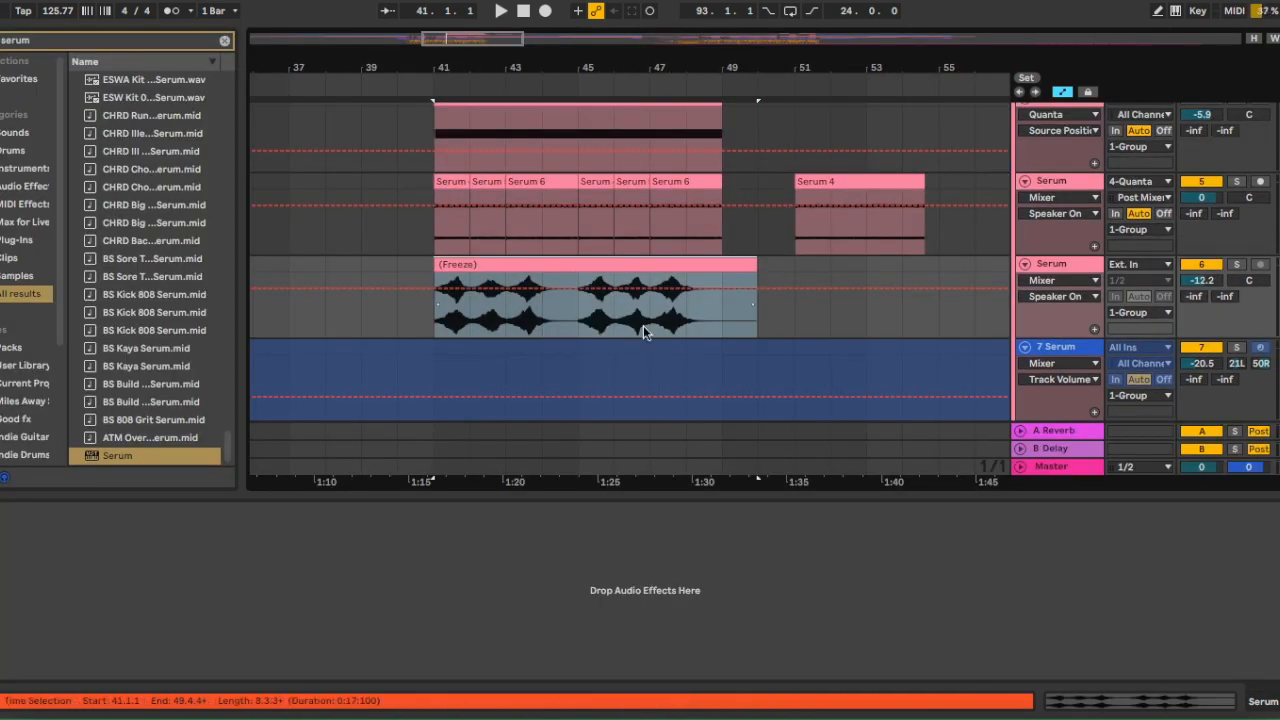
pyautogui.click(1237, 265)
pyautogui.press('space')
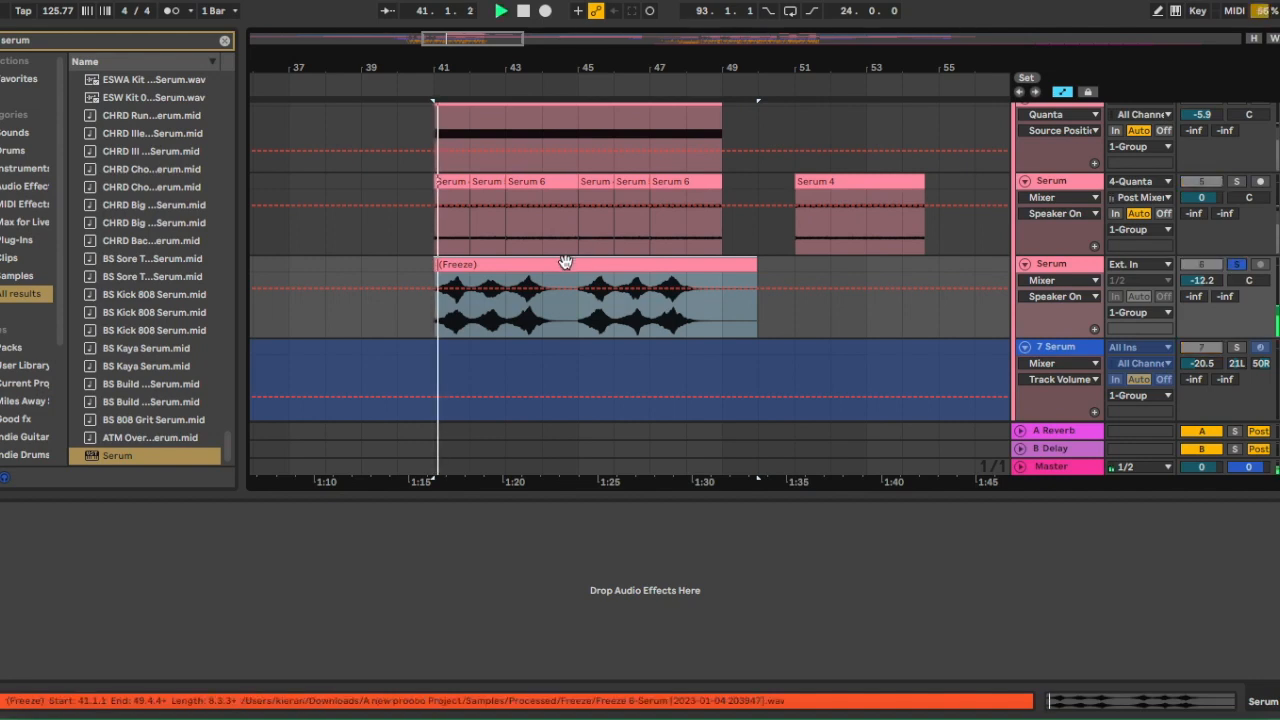
pyautogui.moveTo(1201, 280); pyautogui.dragTo(1200, 286)
pyautogui.hscroll(1, 719, 334)
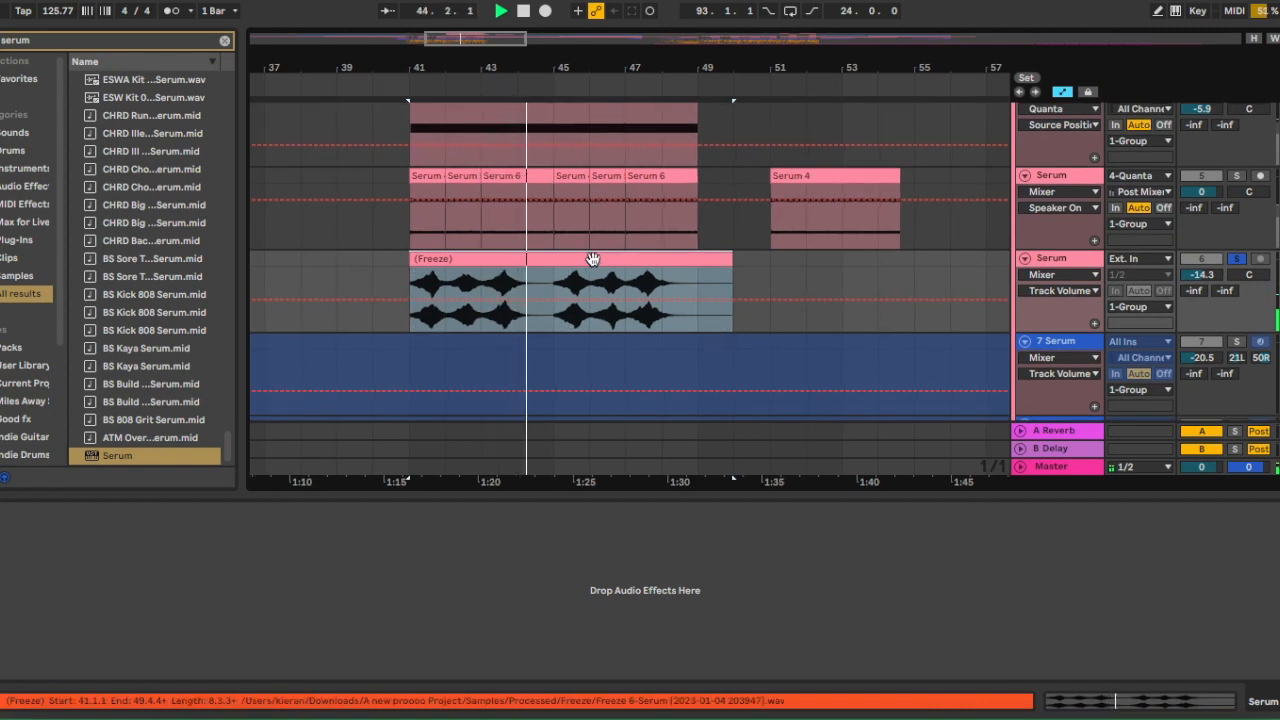
pyautogui.hscroll(2, 600, 262)
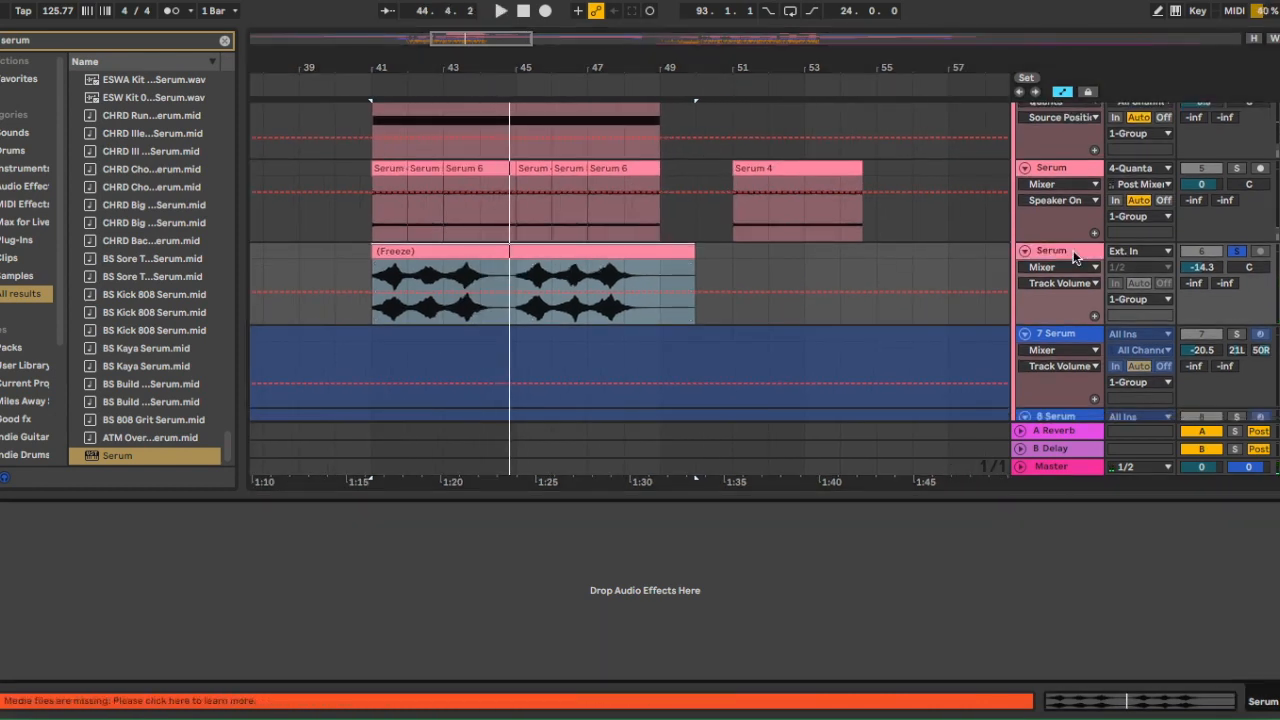
# Search the browser for quanta and load the Quanta instrument onto the 4 MIDI track.
pyautogui.scroll(2, 759, 255)
pyautogui.hscroll(-1, 759, 255)
pyautogui.hscroll(1, 608, 220)
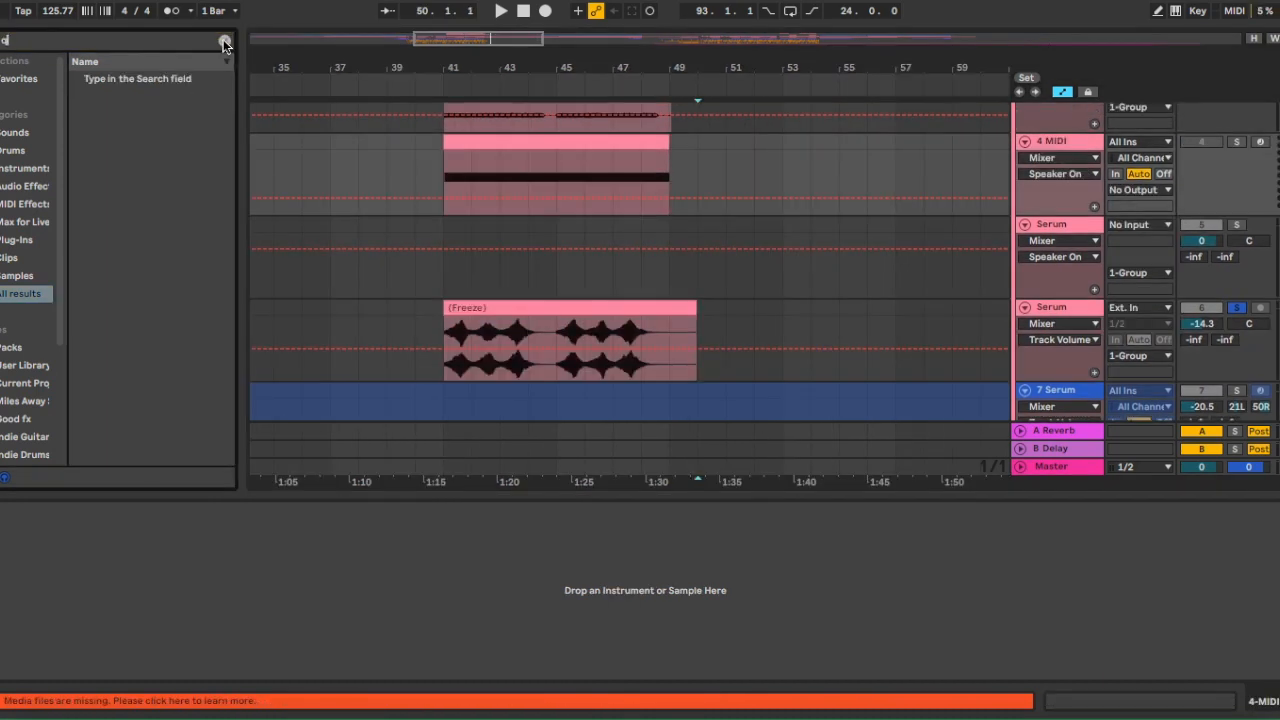
pyautogui.write('uanta')
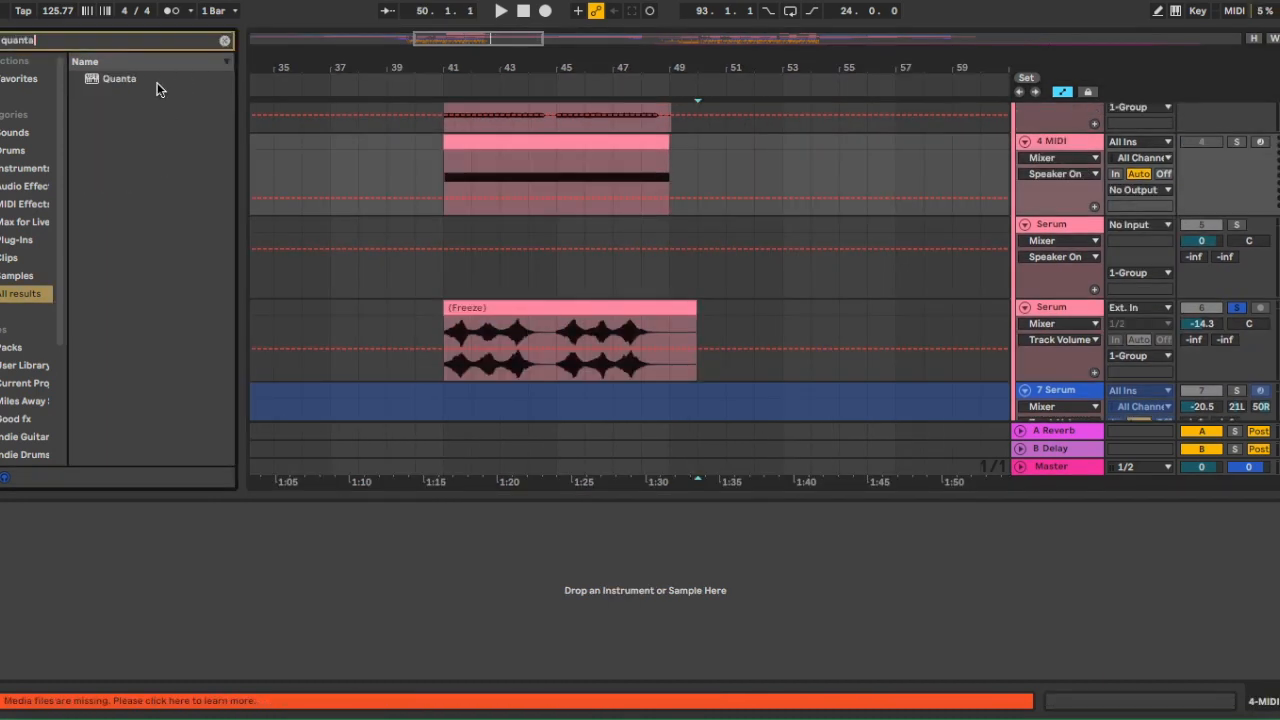
pyautogui.doubleClick(150, 79)
# Load the frozen Serum clip from track 6 as Quanta's sample and close the plug-in window.
pyautogui.moveTo(458, 12); pyautogui.dragTo(670, 30)
pyautogui.moveTo(517, 304); pyautogui.dragTo(800, 250)
pyautogui.click(582, 28)
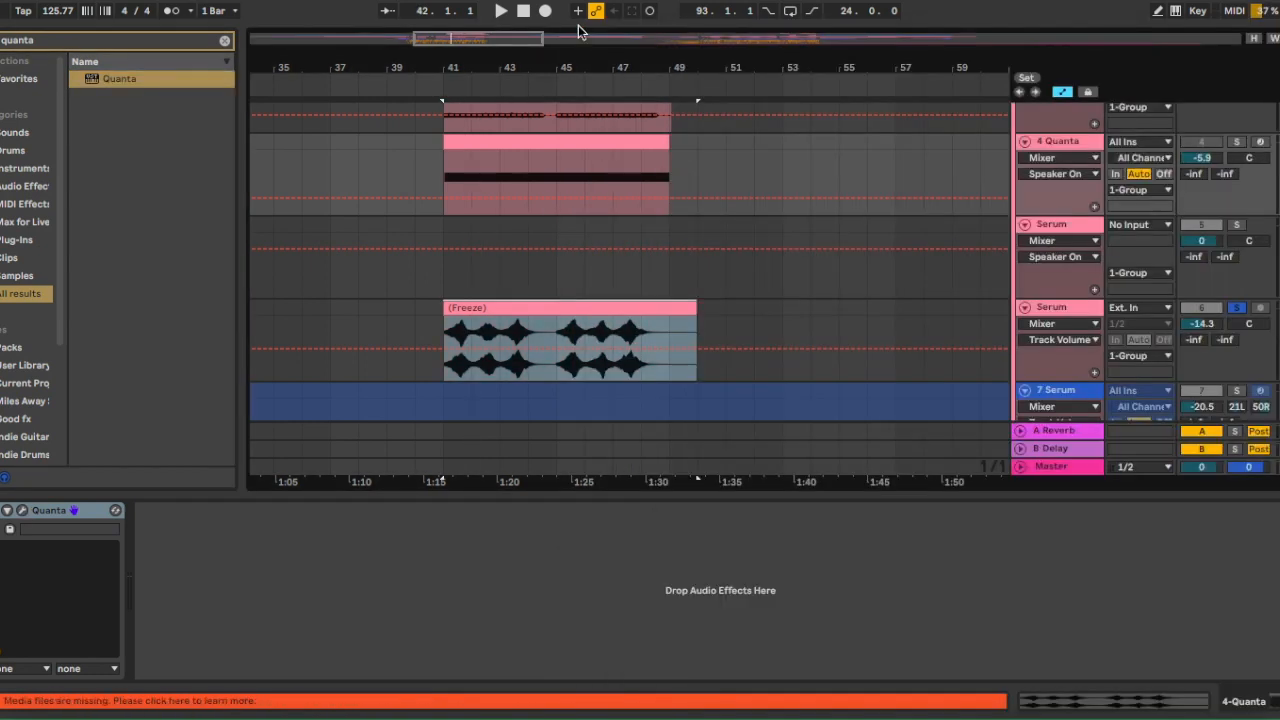
# Select the clip at bar 41 on 4 Quanta, solo that track and play it.
pyautogui.click(528, 150)
pyautogui.click(1237, 141)
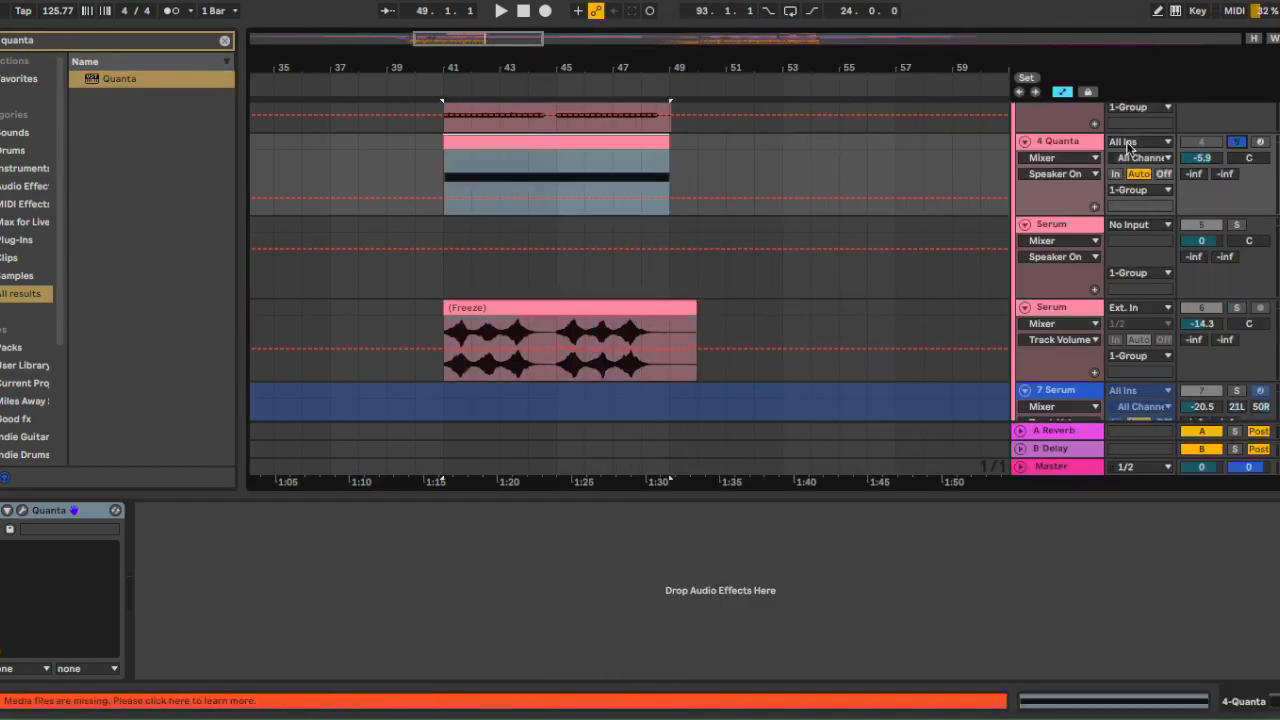
pyautogui.press('space')
pyautogui.click(1080, 144)
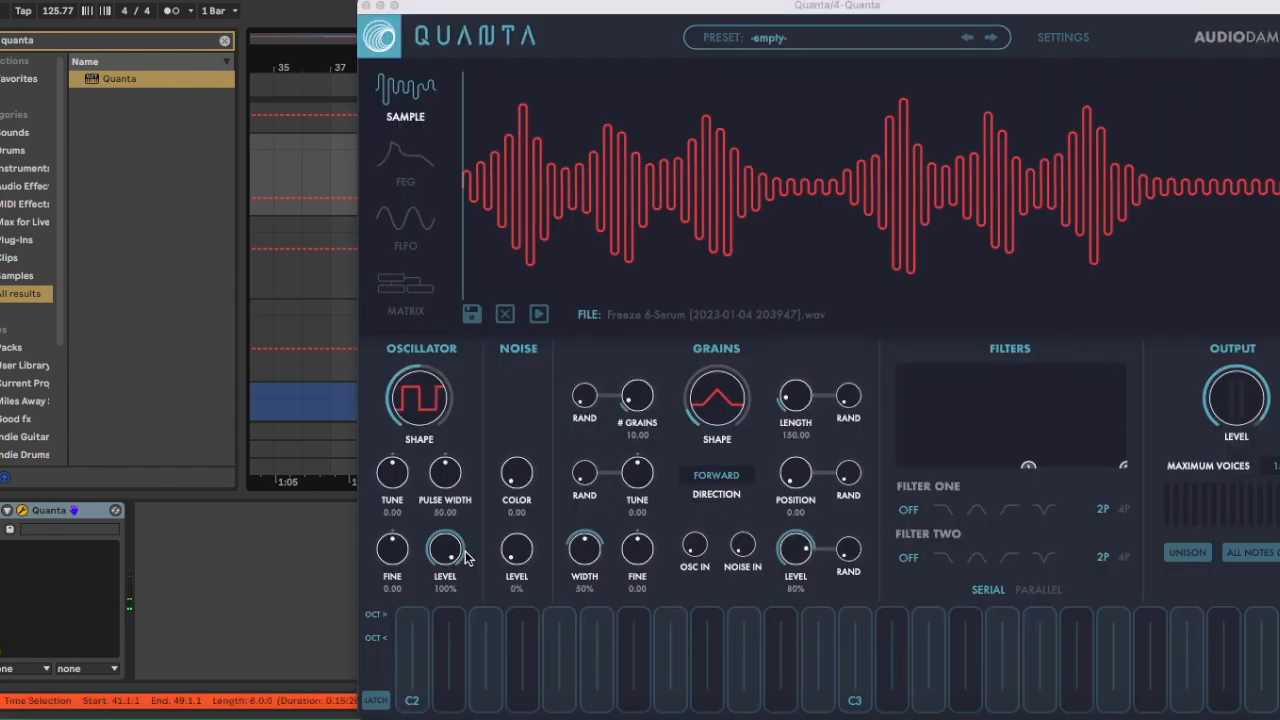
# Set Quanta's oscillator level to 0%, the grain width to 100% and the grain position to 0.04.
pyautogui.moveTo(465, 557); pyautogui.dragTo(390, 710)
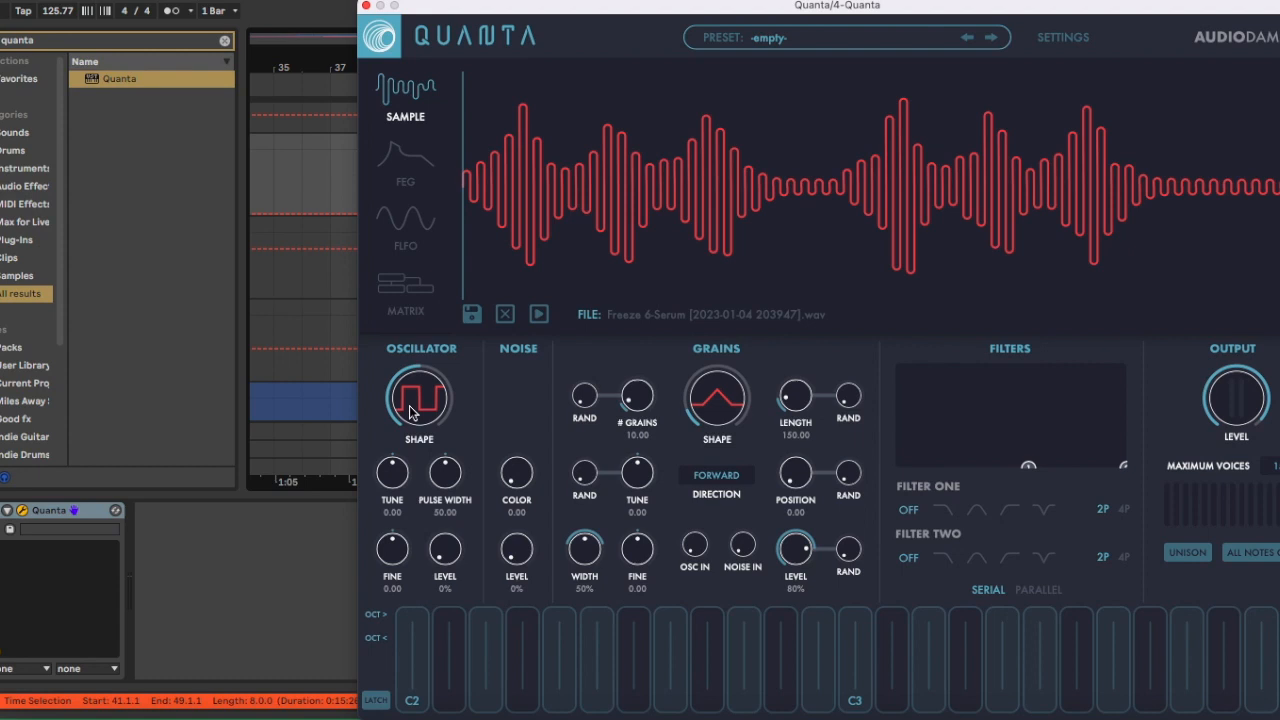
pyautogui.moveTo(613, 19); pyautogui.dragTo(510, 18)
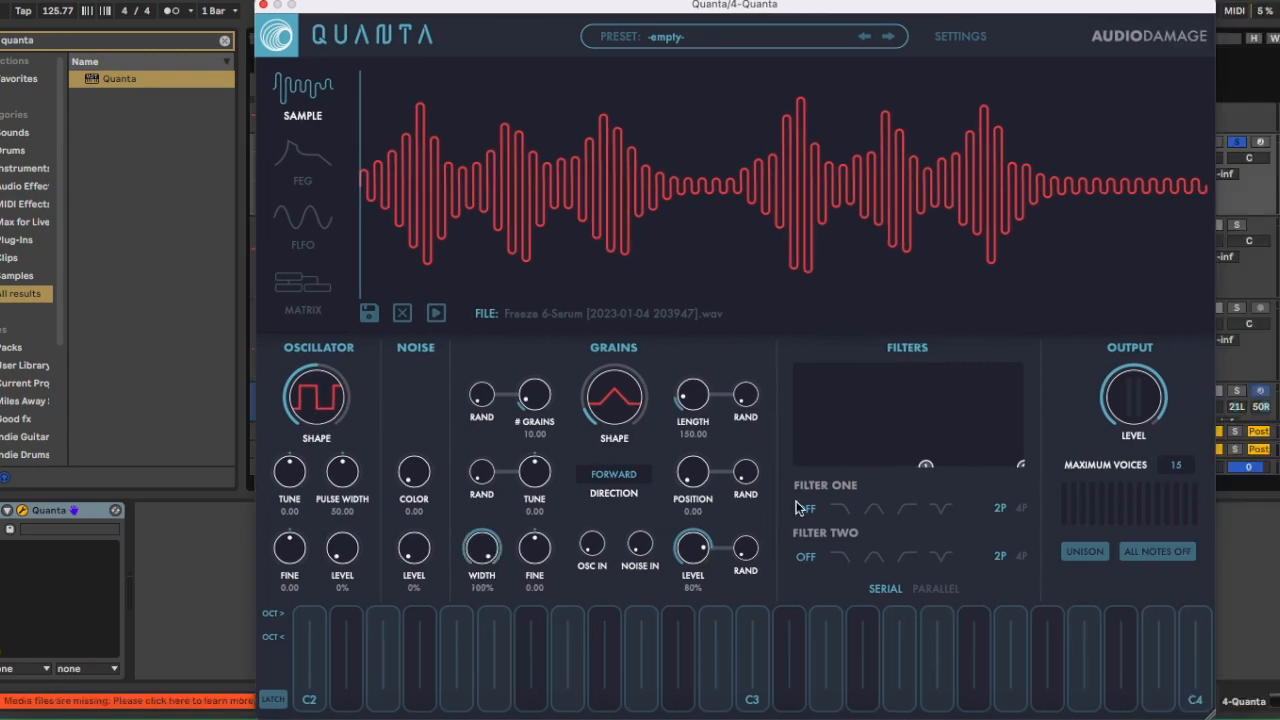
pyautogui.click(396, 145)
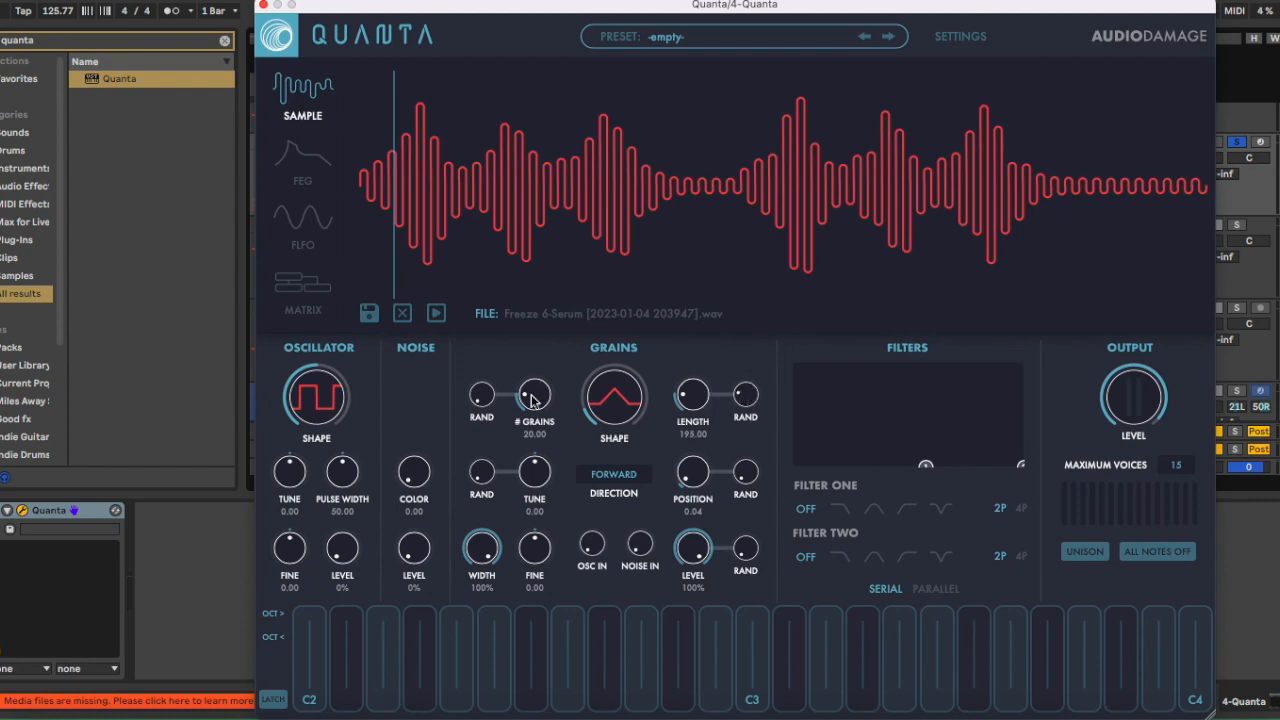
# Set Quanta's grain shape to the sharp-attack decaying curve and the grain position to 0.09 while auditioning notes.
pyautogui.press('a')
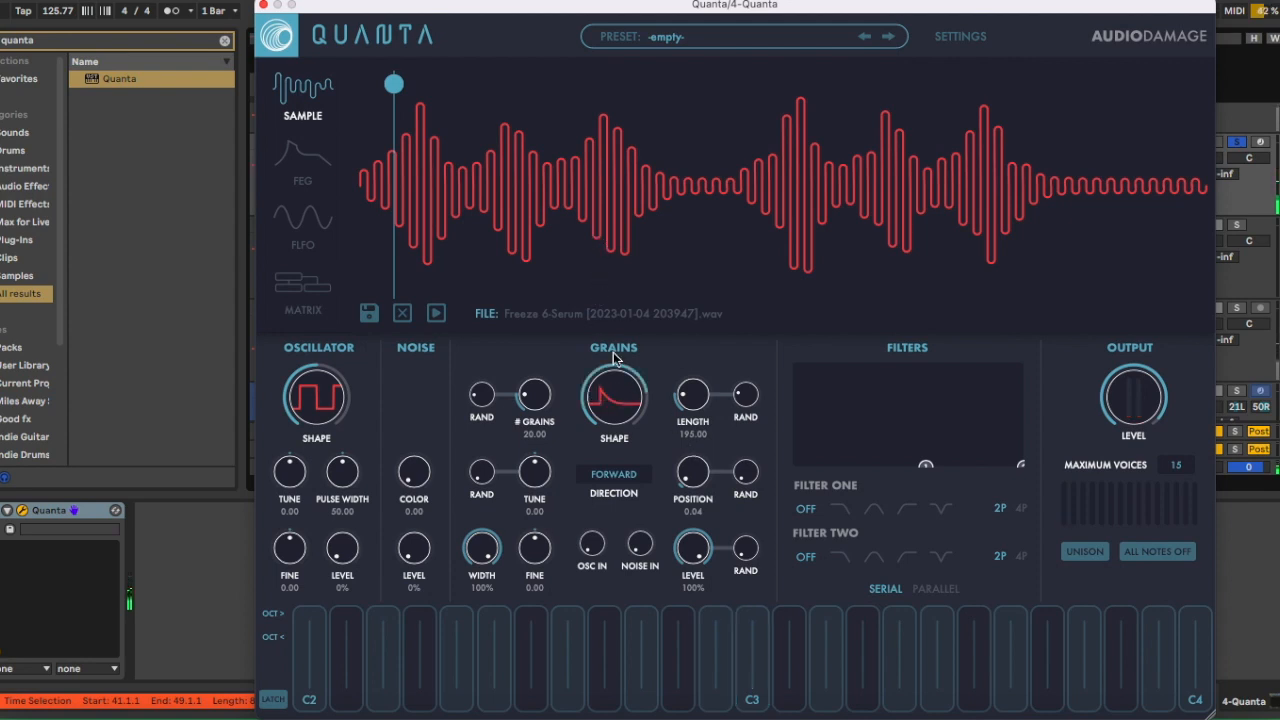
pyautogui.moveTo(700, 484); pyautogui.dragTo(698, 473)
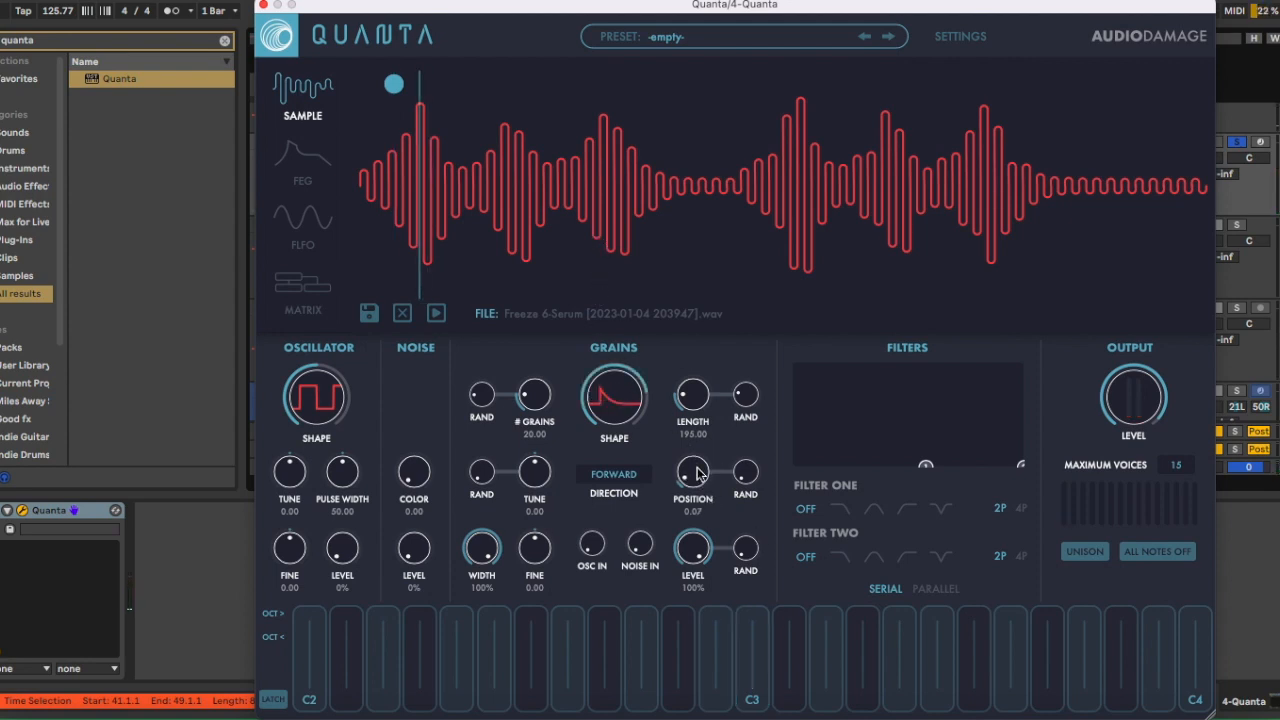
pyautogui.press('a')
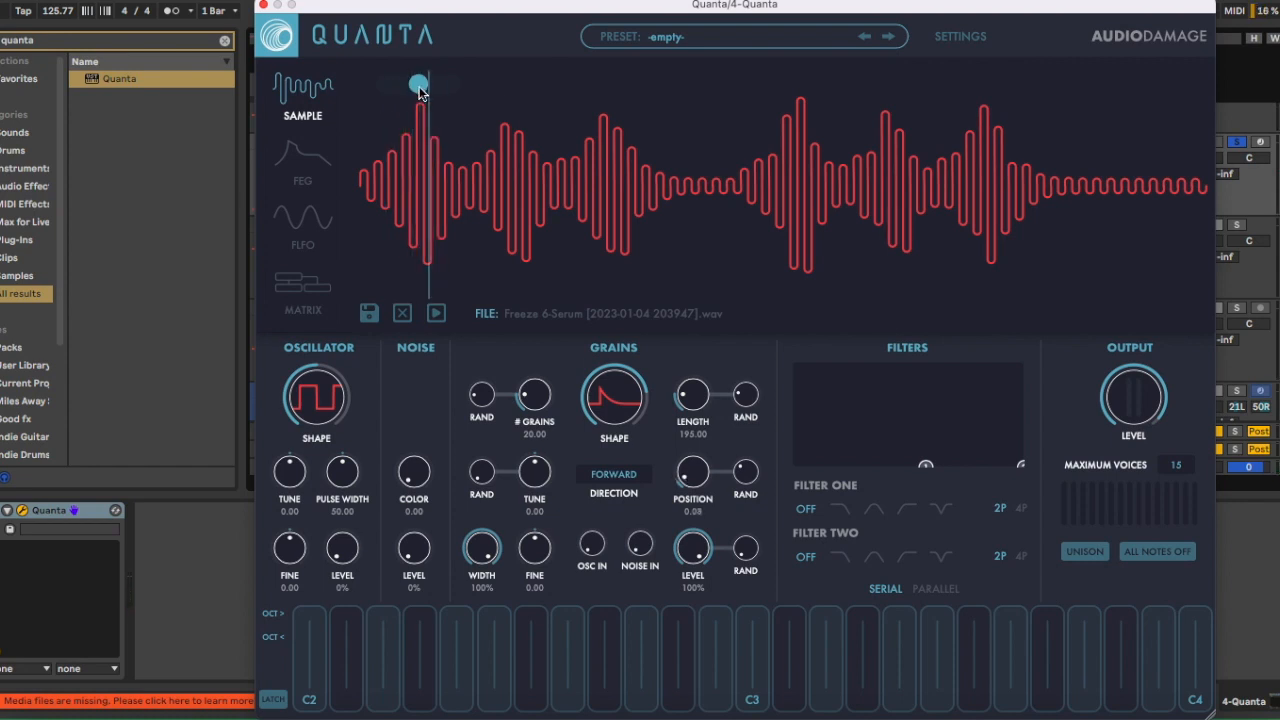
pyautogui.press('a')
pyautogui.moveTo(410, 87)
pyautogui.mouseDown()
pyautogui.moveTo(383, 86)
pyautogui.moveTo(427, 84)
pyautogui.mouseUp()
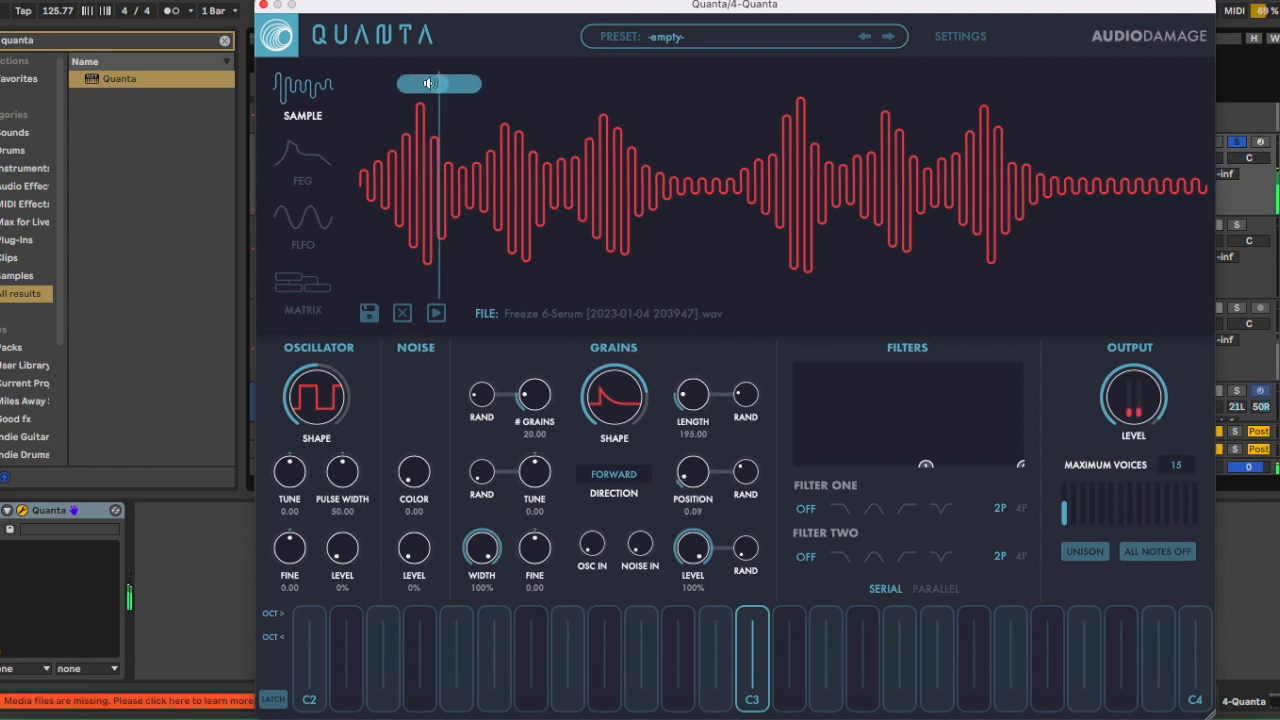
pyautogui.click(263, 5)
# Play the clip on the soloed 4 Quanta track from bar 41.
pyautogui.hscroll(2, 734, 351)
pyautogui.hscroll(-3, 756, 289)
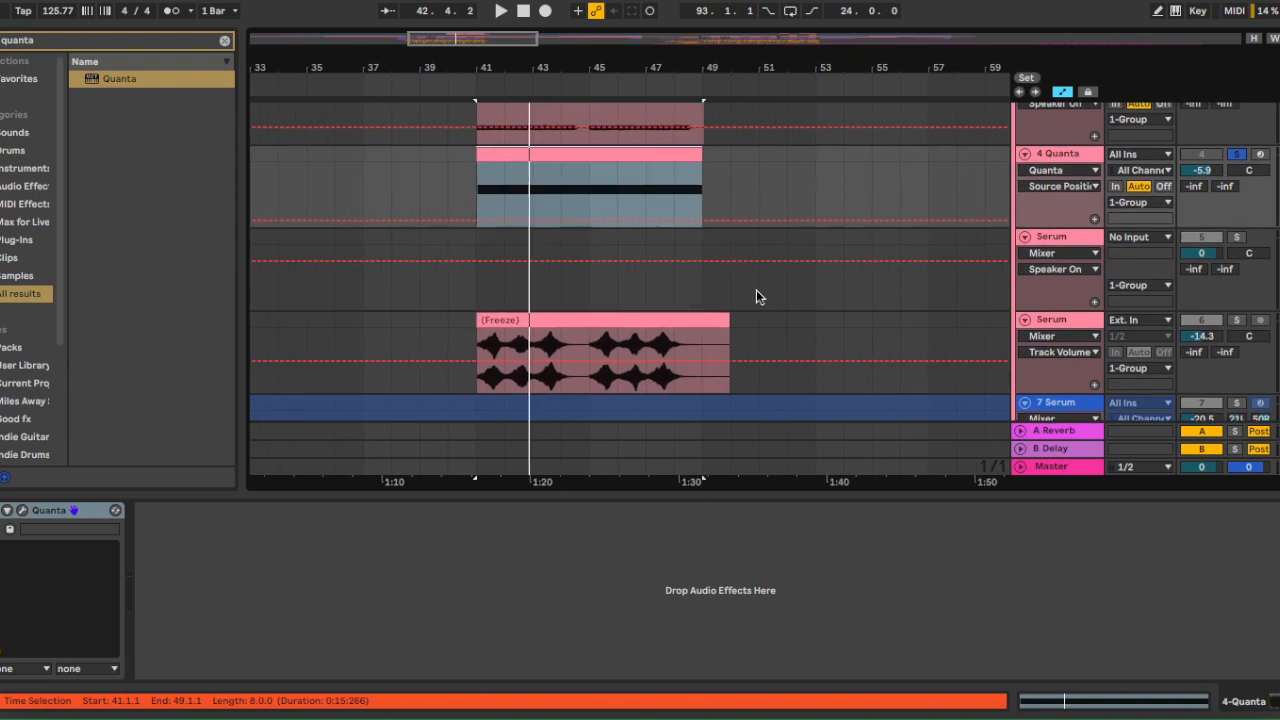
pyautogui.hscroll(-2, 690, 268)
pyautogui.scroll(4, 668, 243)
pyautogui.scroll(-1, 668, 243)
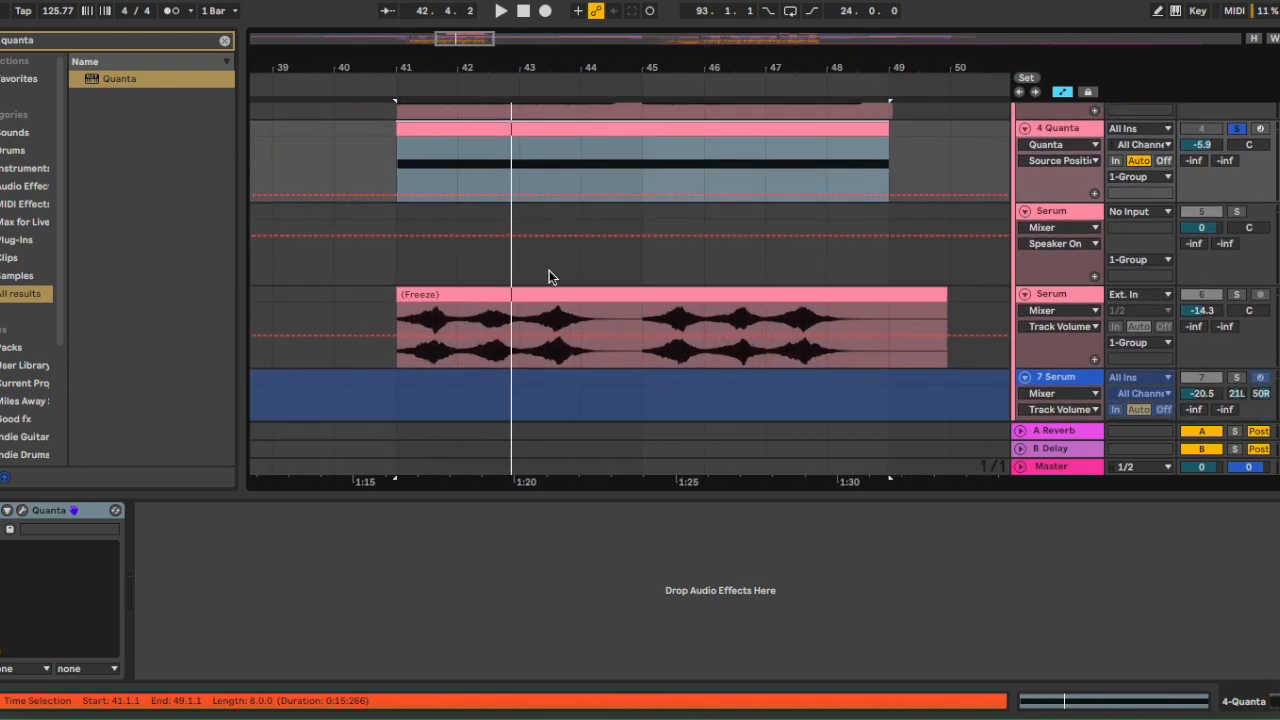
pyautogui.scroll(-3, 549, 274)
pyautogui.scroll(1, 549, 277)
pyautogui.press('space')
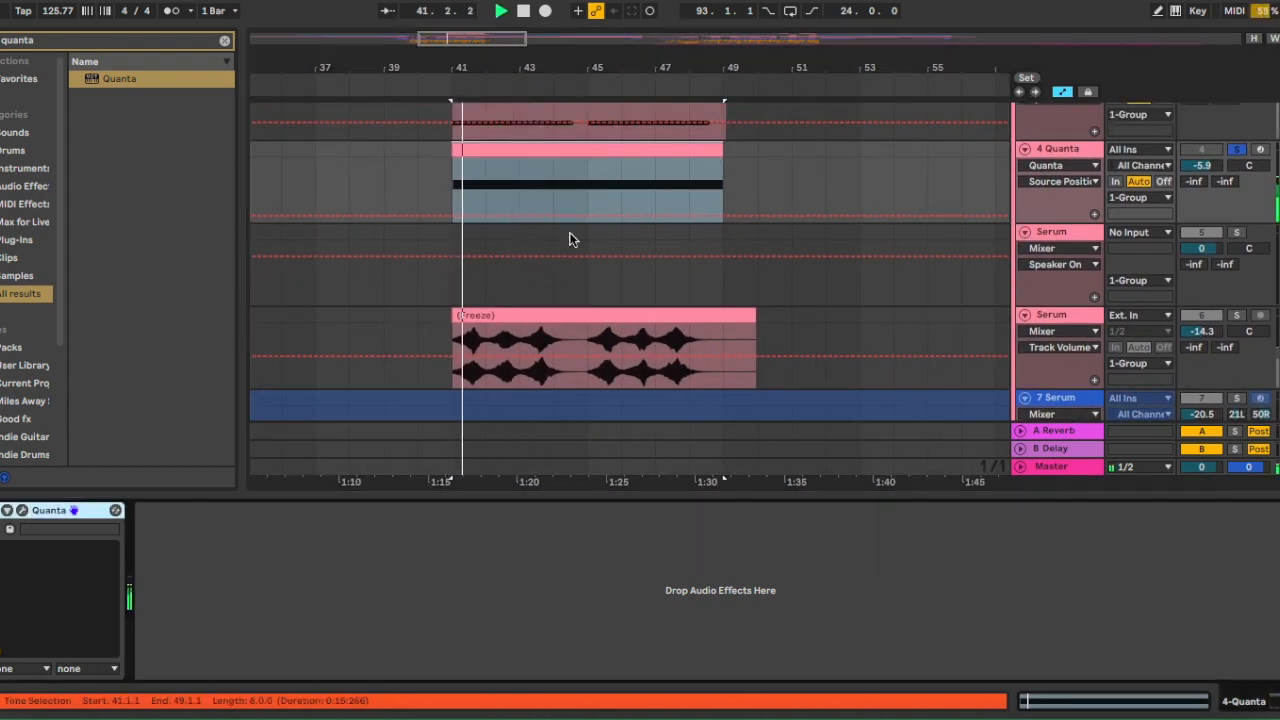
pyautogui.scroll(1, 483, 305)
# Set Quanta's grain position to 0.06 and place the insert mark at bar 41 on track 5.
pyautogui.click(22, 510)
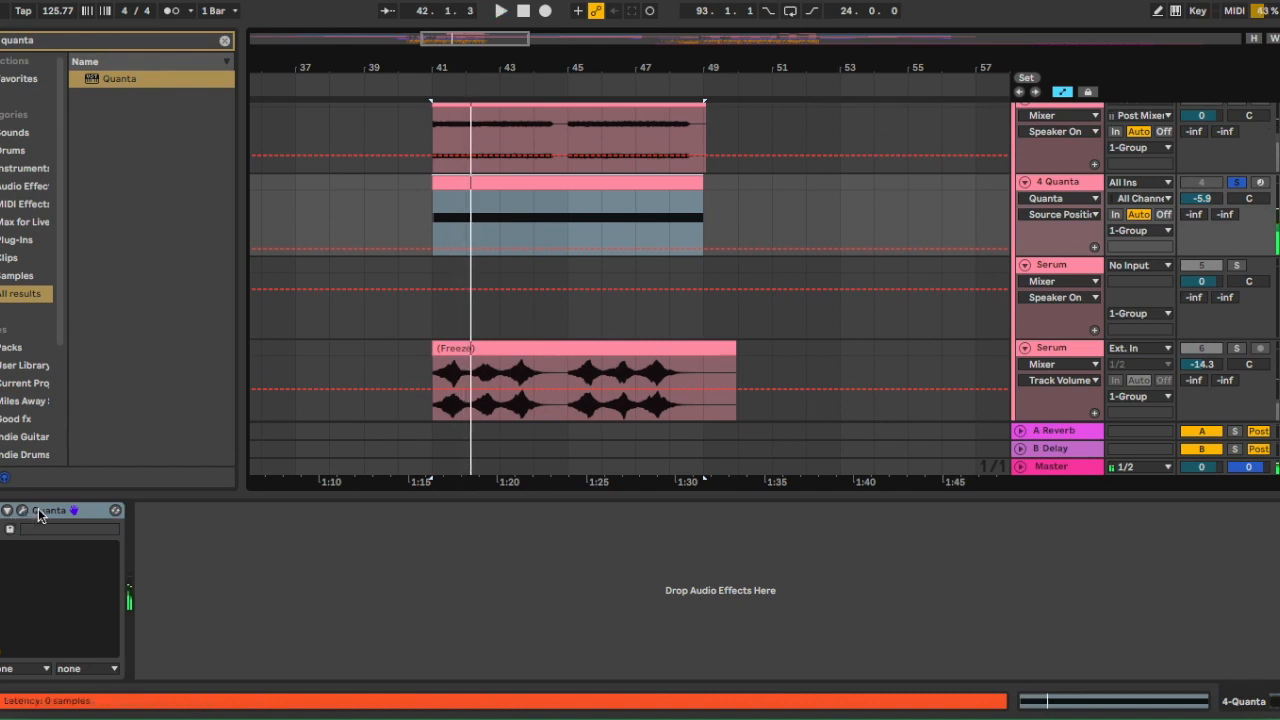
pyautogui.moveTo(445, 106); pyautogui.dragTo(402, 108)
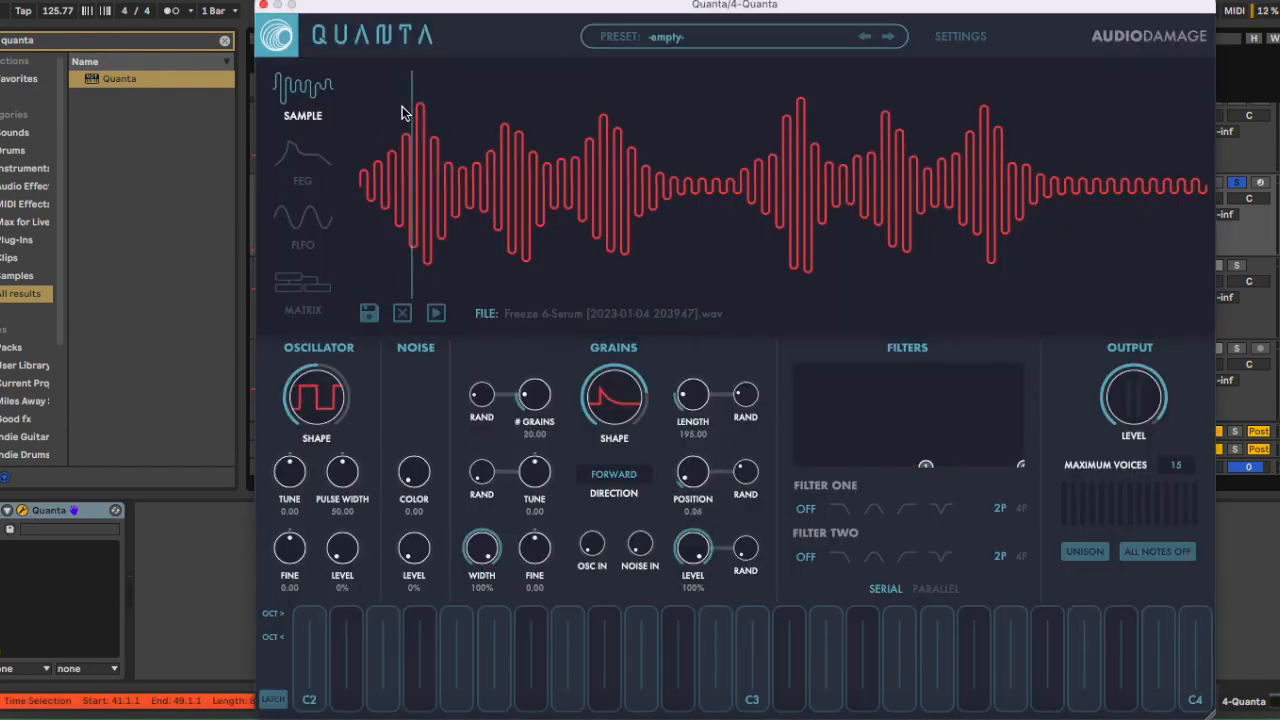
pyautogui.click(263, 6)
pyautogui.hscroll(-2, 595, 265)
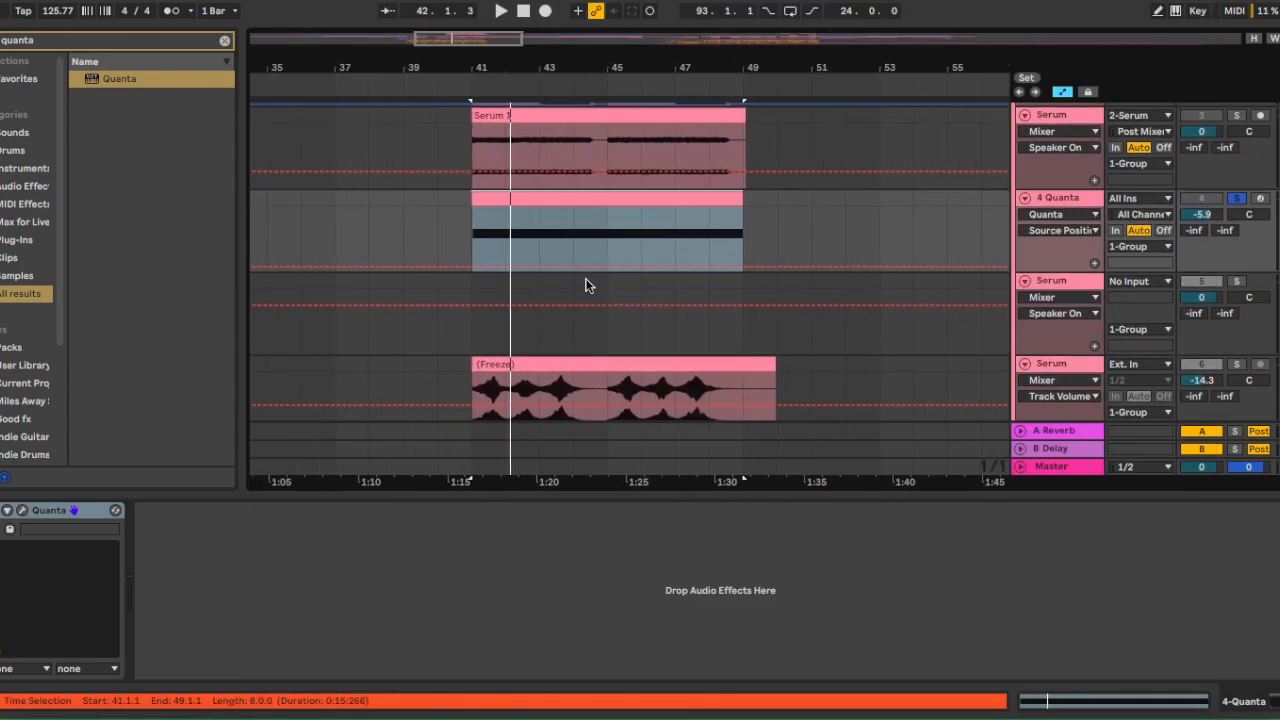
pyautogui.click(475, 283)
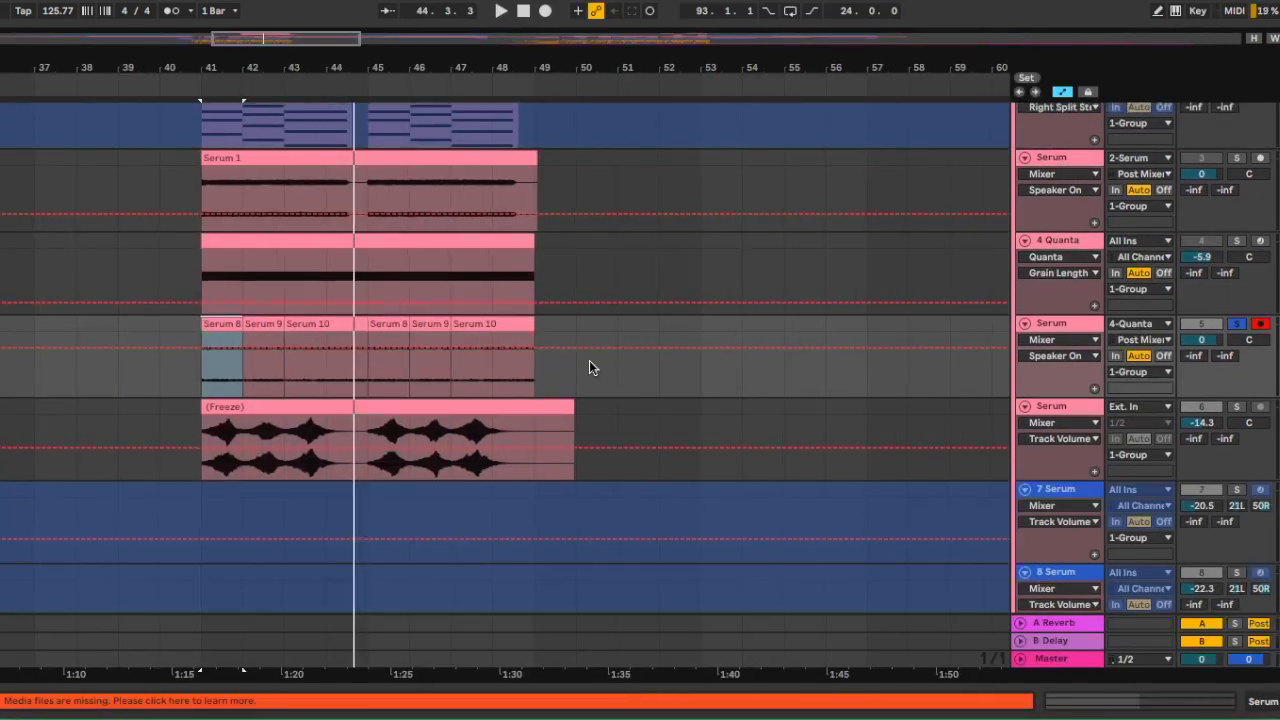
# Play the arranged takes on track 5 starting from the first Serum 8 clip at bar 41.
pyautogui.hscroll(-2, 589, 360)
pyautogui.click(266, 338)
pyautogui.hscroll(-3, 520, 389)
pyautogui.press('space')
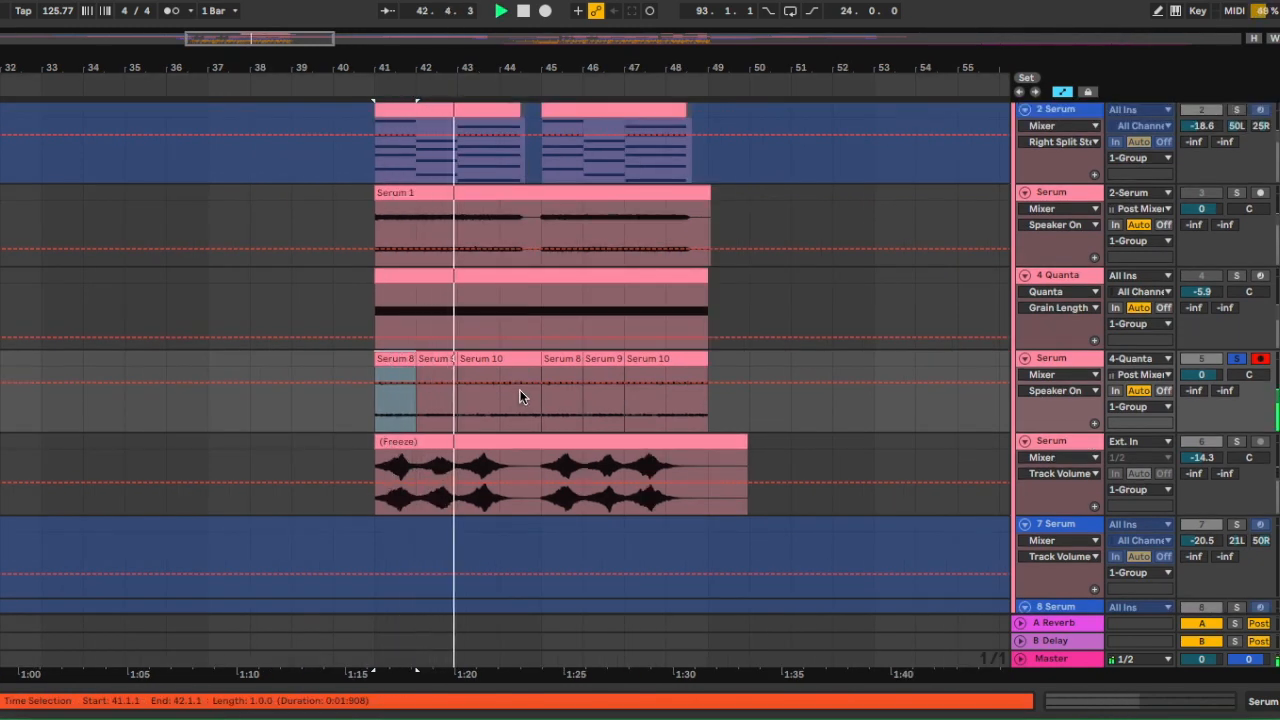
pyautogui.scroll(1, 546, 333)
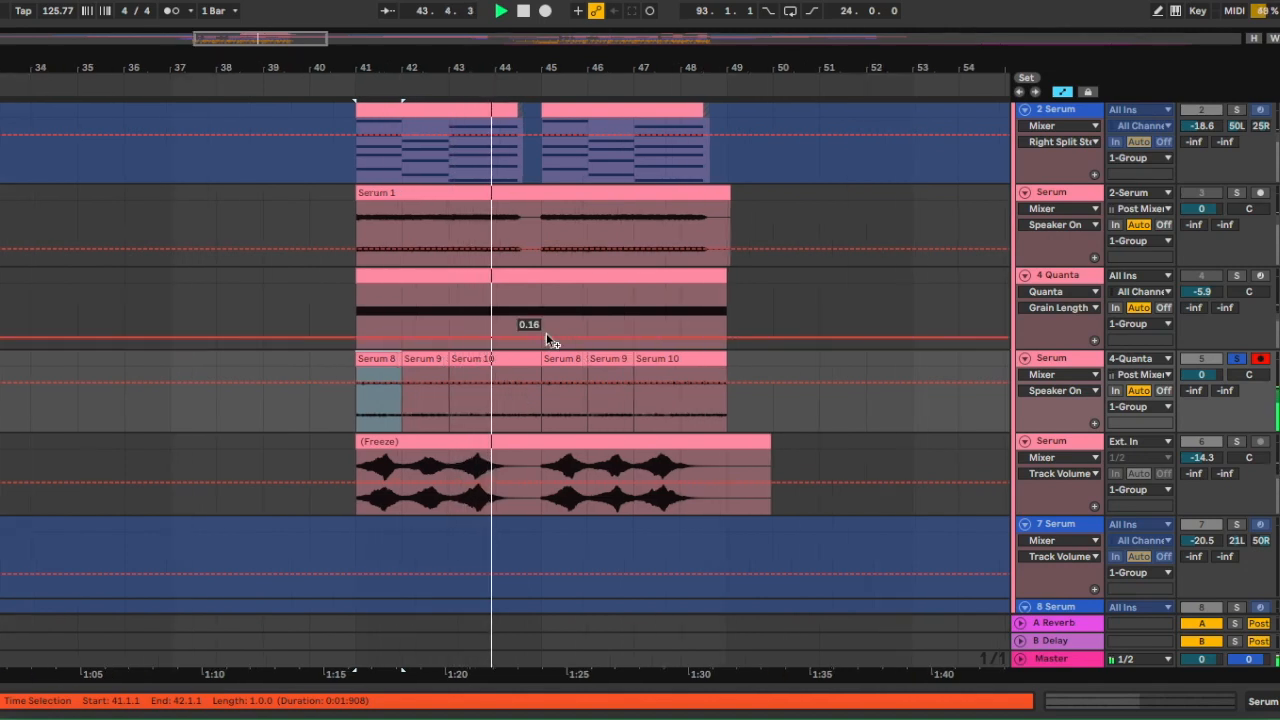
pyautogui.scroll(3, 546, 333)
pyautogui.scroll(-2, 546, 333)
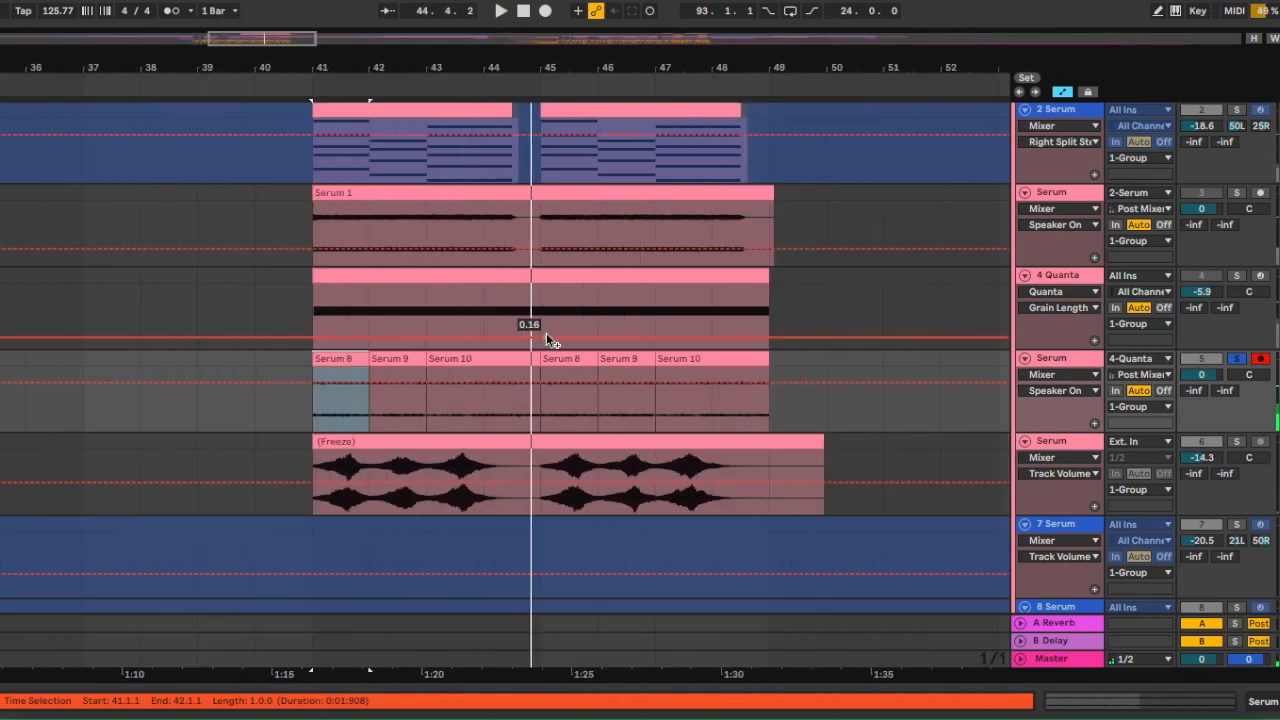
pyautogui.scroll(-3, 546, 333)
# Select the clip at bar 41 on 4 Quanta and show the track's Quanta device.
pyautogui.click(509, 275)
pyautogui.doubleClick(1055, 279)
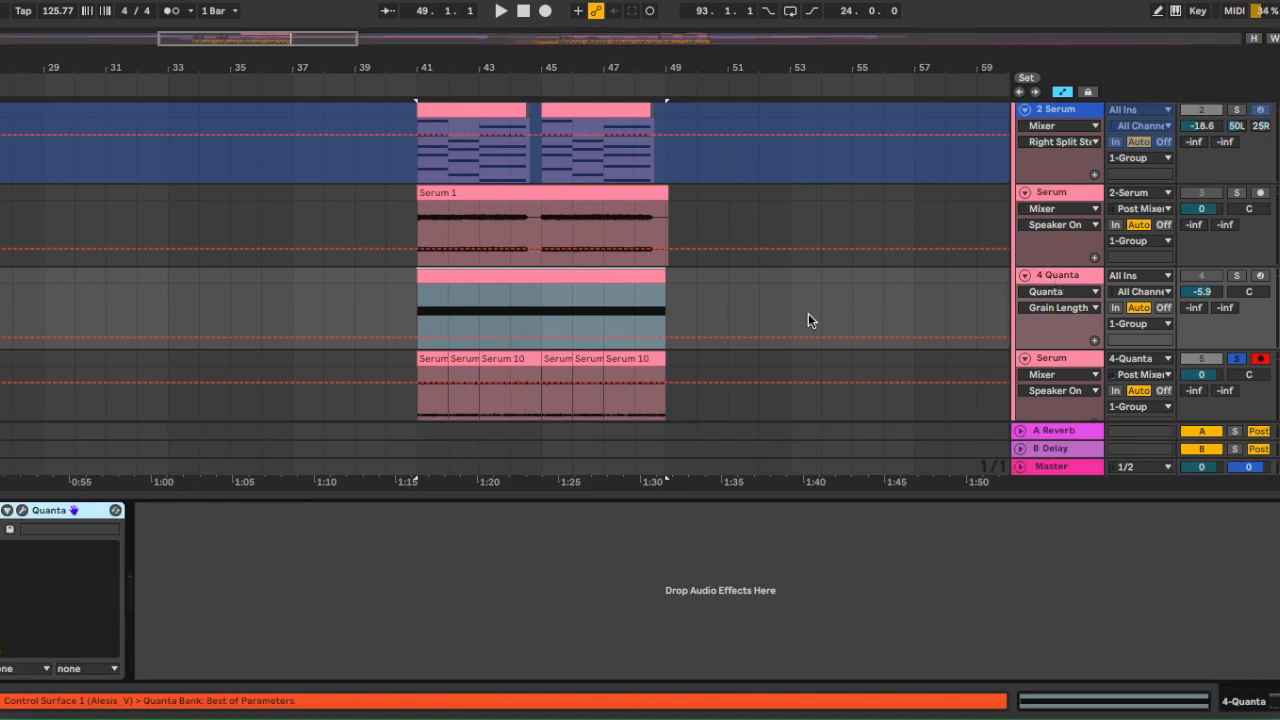
pyautogui.scroll(-1, 808, 314)
pyautogui.hscroll(1, 808, 314)
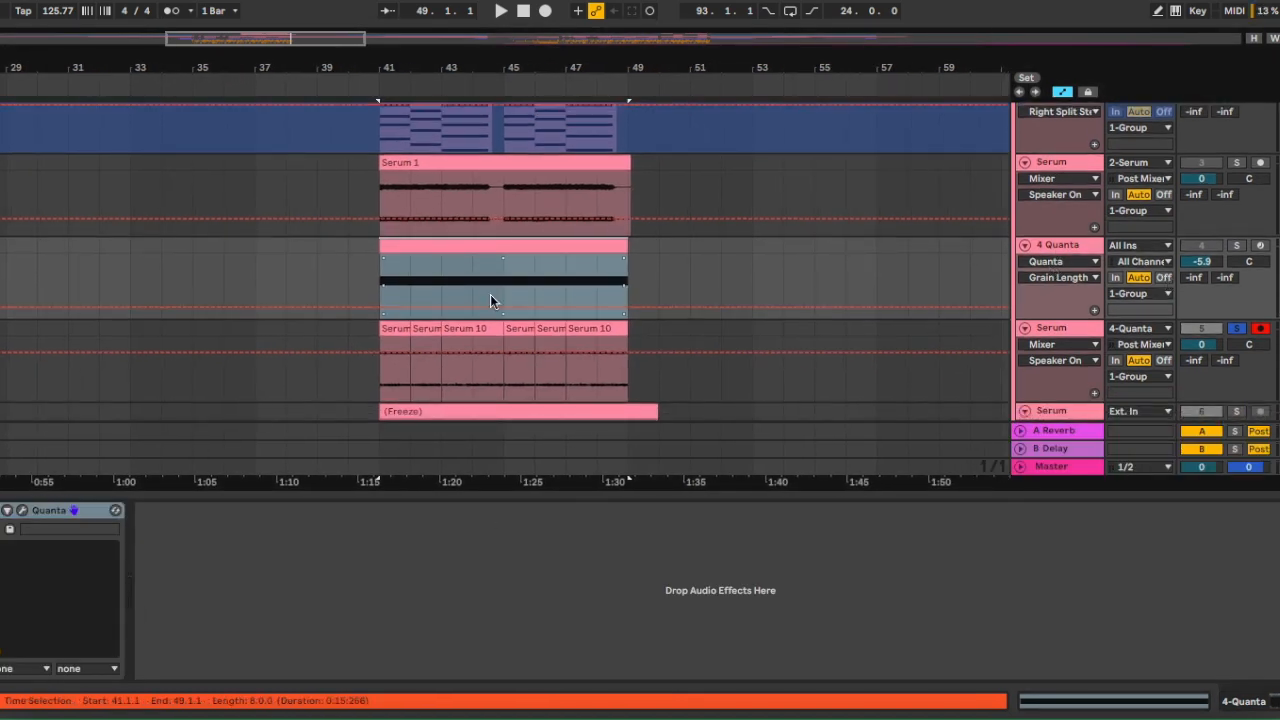
# Select the first Serum 10 clip on track 5 and play it from bar 43.
pyautogui.click(484, 336)
pyautogui.scroll(2, 482, 336)
pyautogui.press('space')
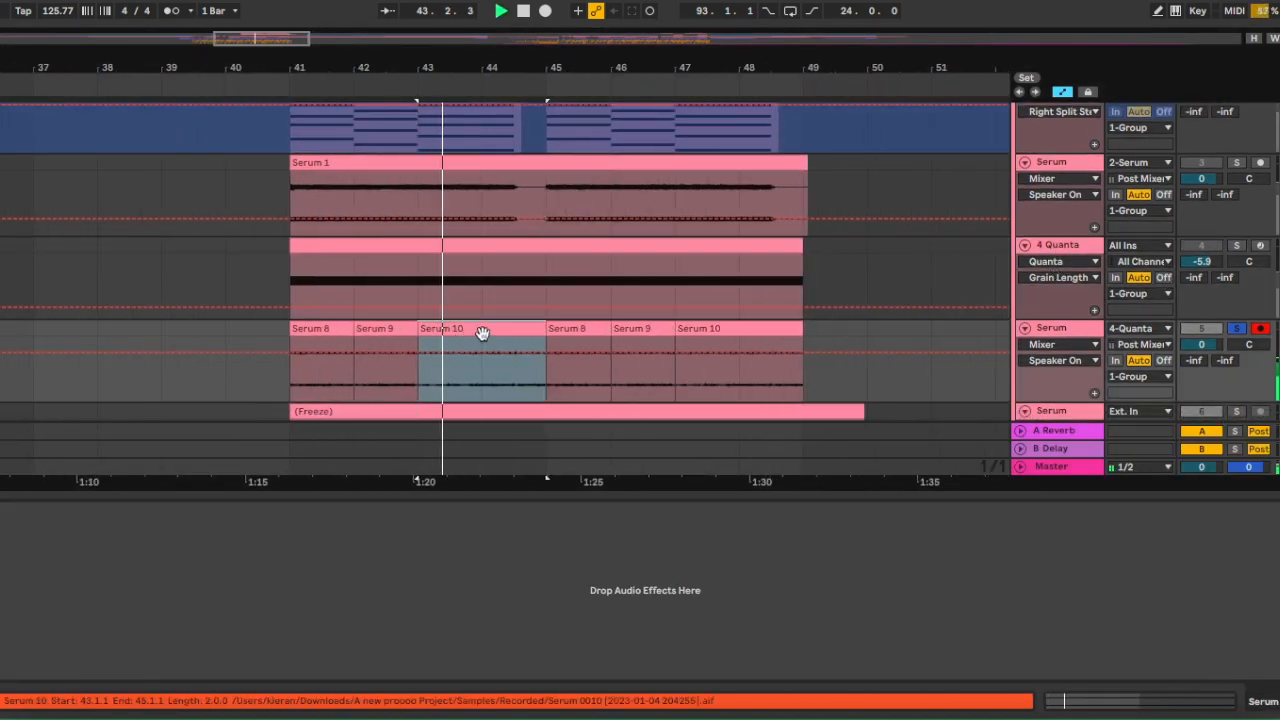
pyautogui.scroll(-1, 486, 328)
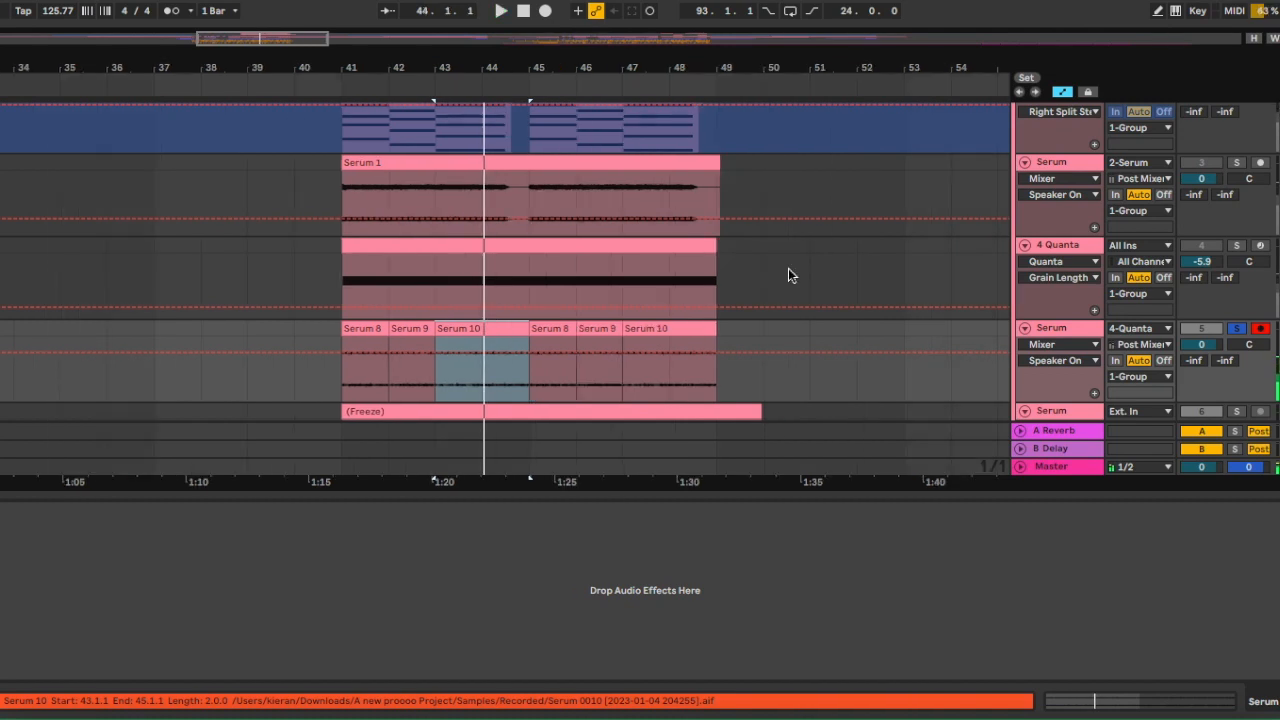
# Solo 4 Quanta, set Quanta's grain length to 175 and play from bar 43 to check the sound.
pyautogui.click(1075, 254)
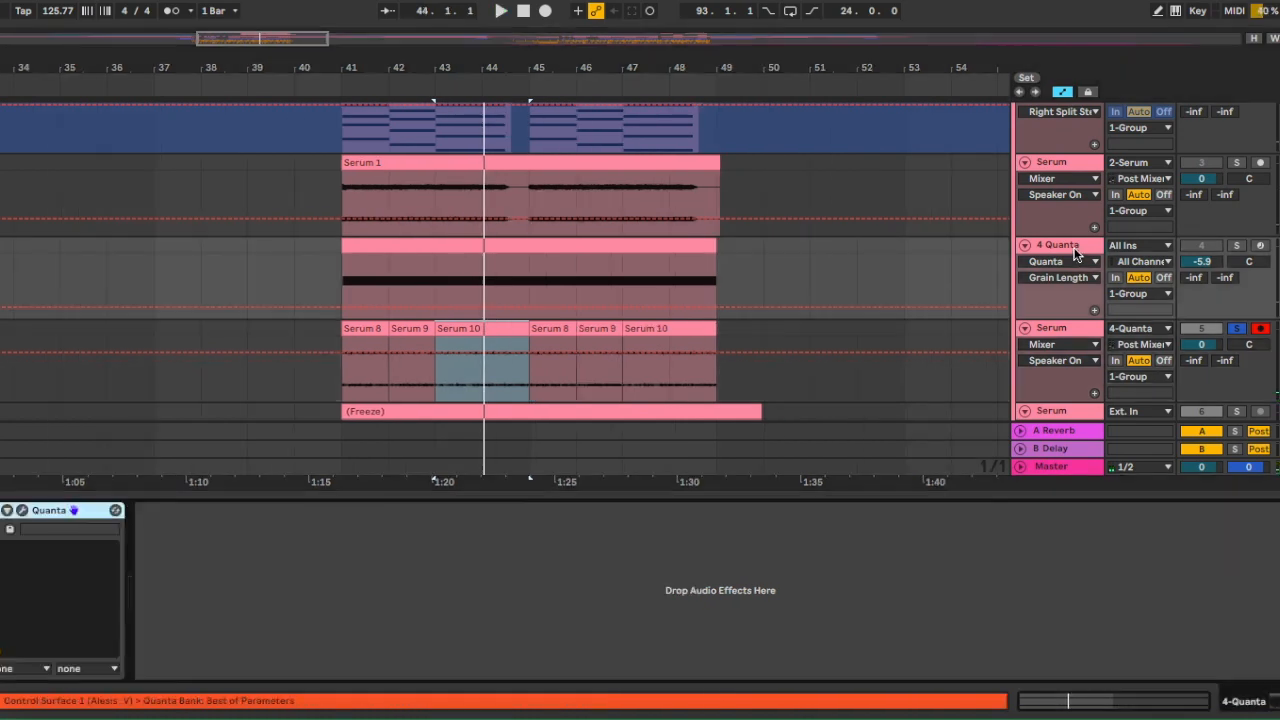
pyautogui.click(22, 511)
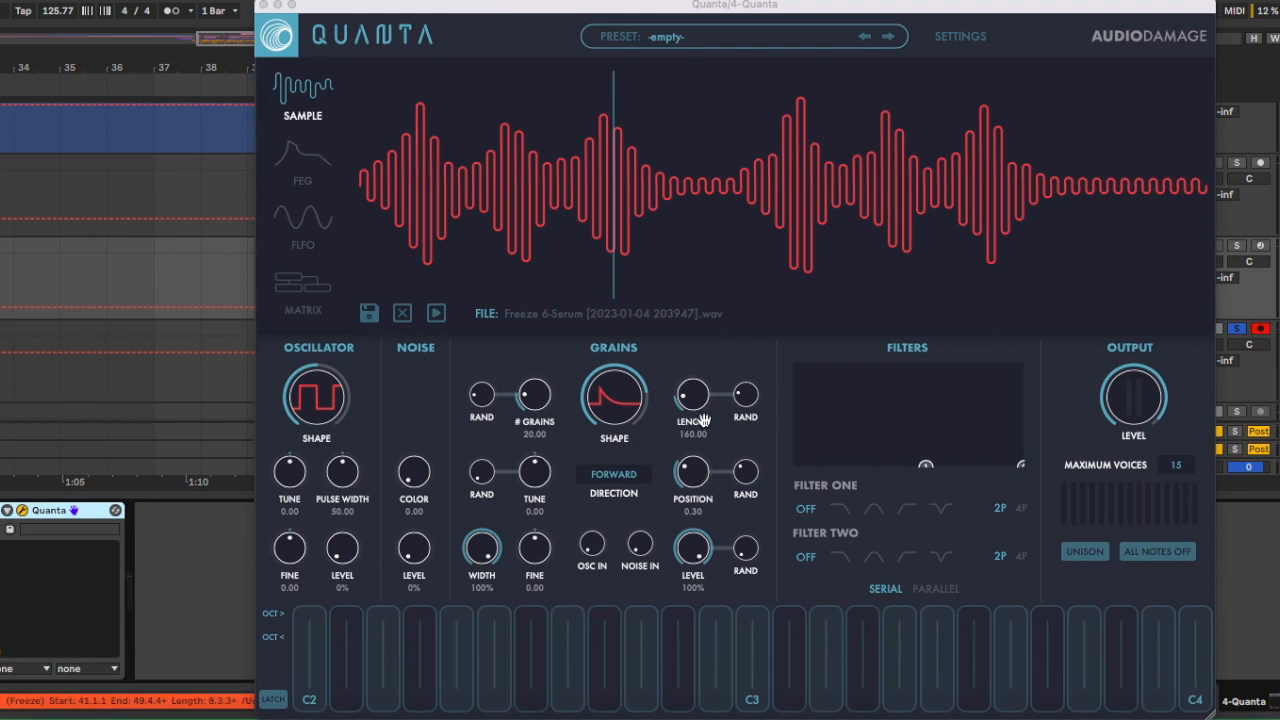
pyautogui.moveTo(697, 398); pyautogui.dragTo(689, 399)
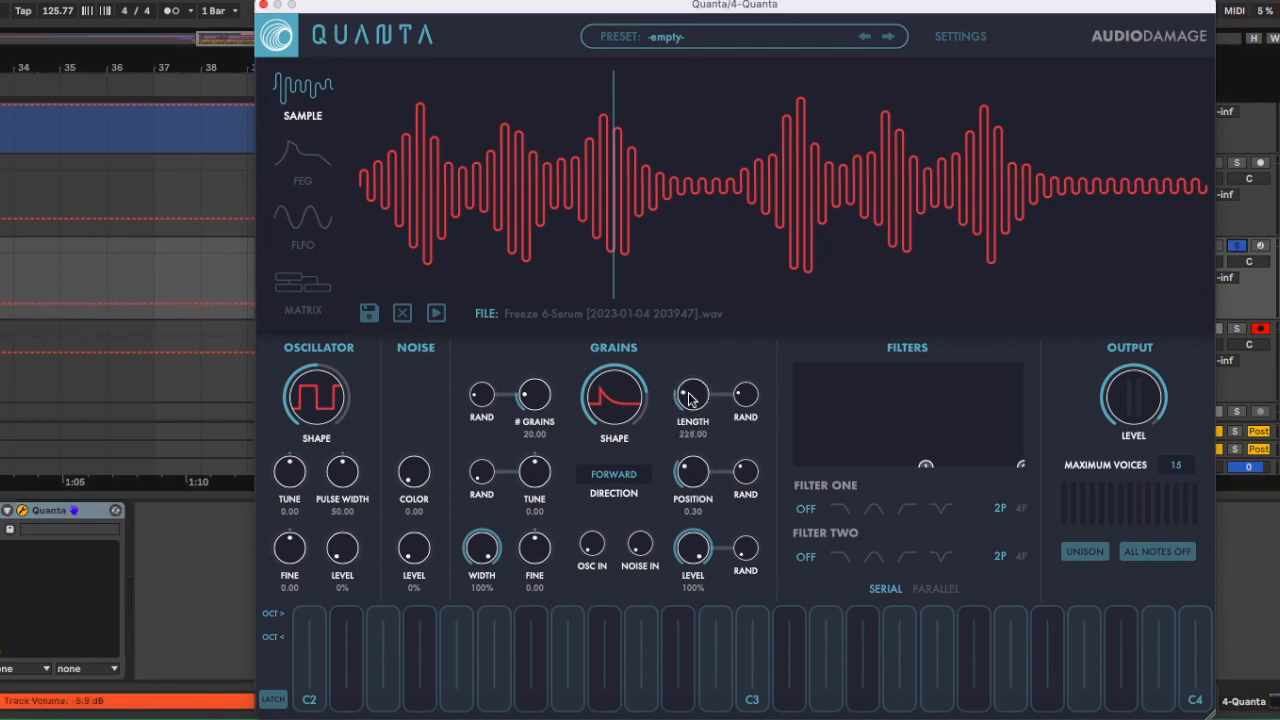
pyautogui.press('space')
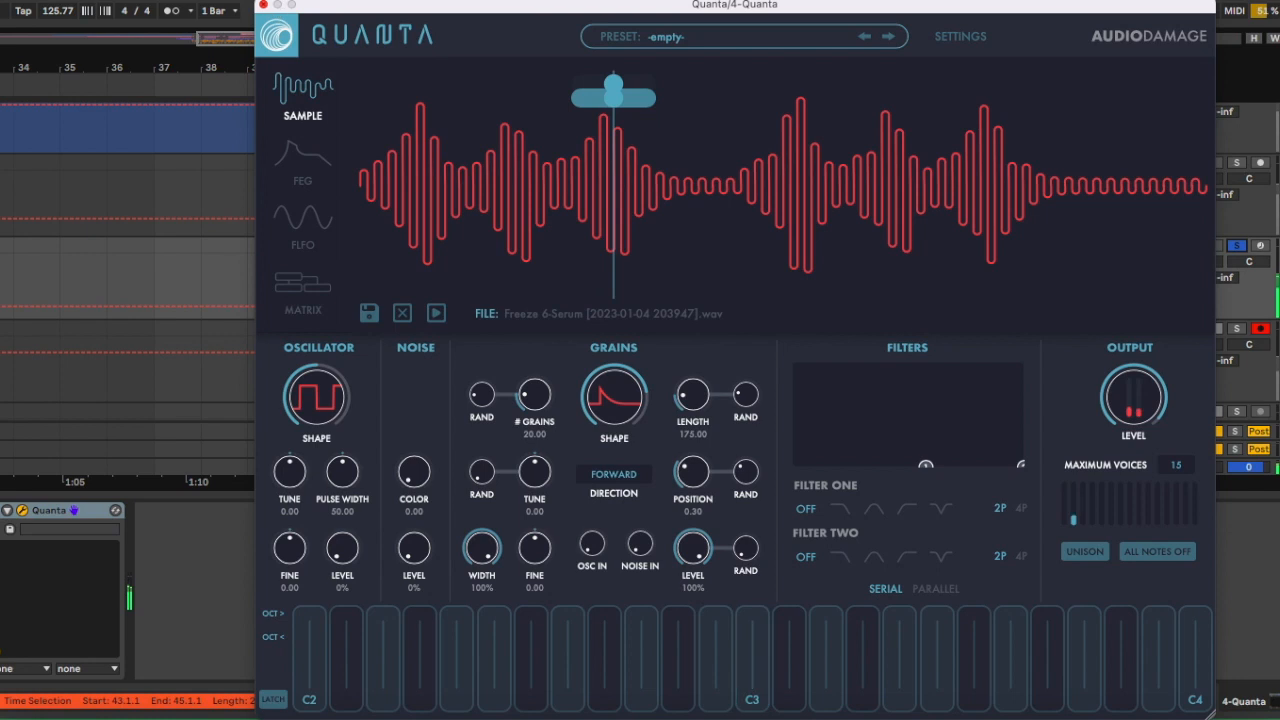
pyautogui.click(263, 5)
# Solo and disarm track 5, playing its Serum 10 take from bar 43.
pyautogui.scroll(-3, 586, 309)
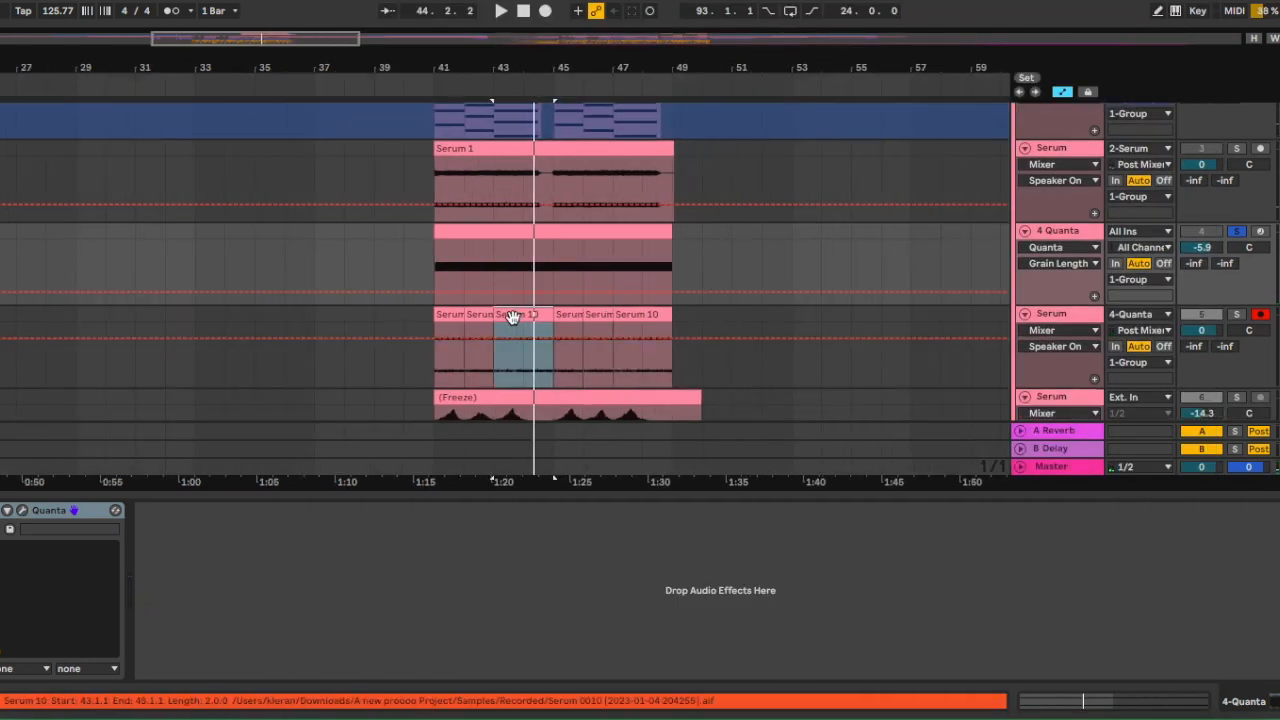
pyautogui.click(1231, 383)
pyautogui.click(1239, 314)
pyautogui.press('space')
pyautogui.click(1261, 314)
pyautogui.scroll(3, 582, 231)
pyautogui.hscroll(-2, 566, 298)
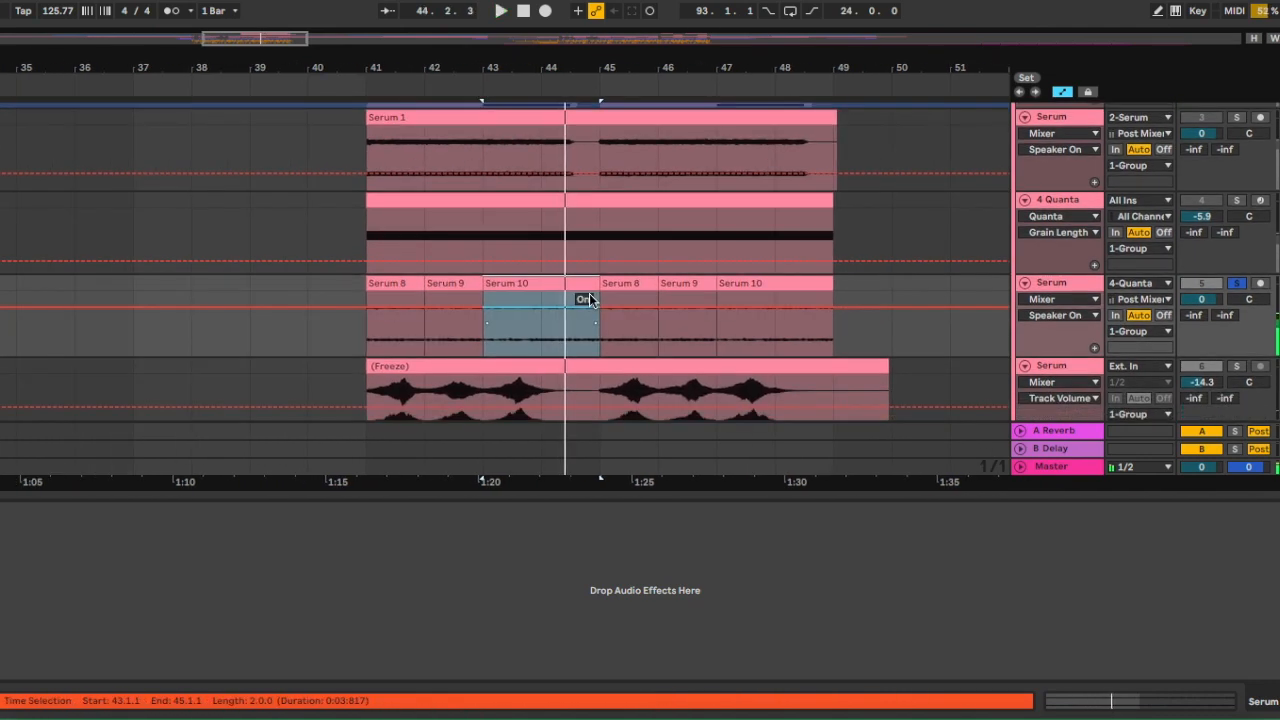
pyautogui.press('space')
pyautogui.scroll(-3, 664, 268)
pyautogui.hscroll(2, 664, 268)
pyautogui.scroll(-3, 752, 250)
pyautogui.scroll(-2, 752, 250)
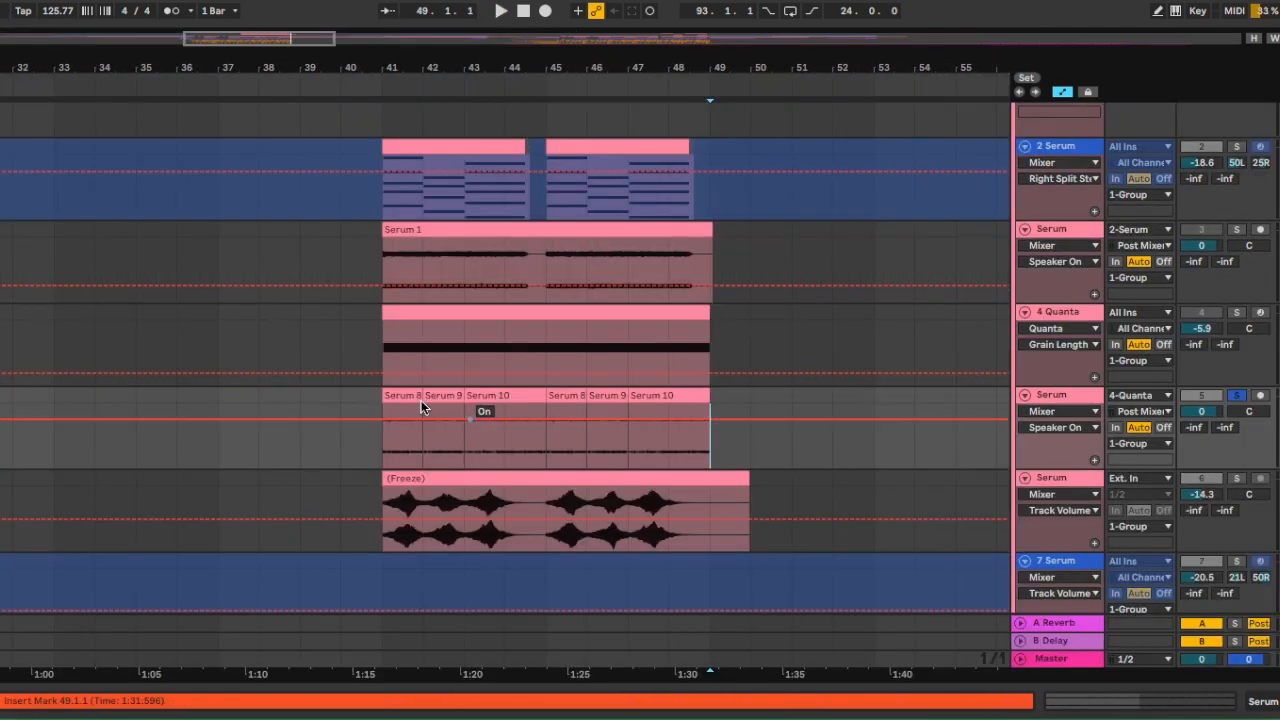
# Select the first Serum 8 clip on track 5 and place the insert mark at bar 50.
pyautogui.click(400, 394)
pyautogui.hscroll(-1, 470, 440)
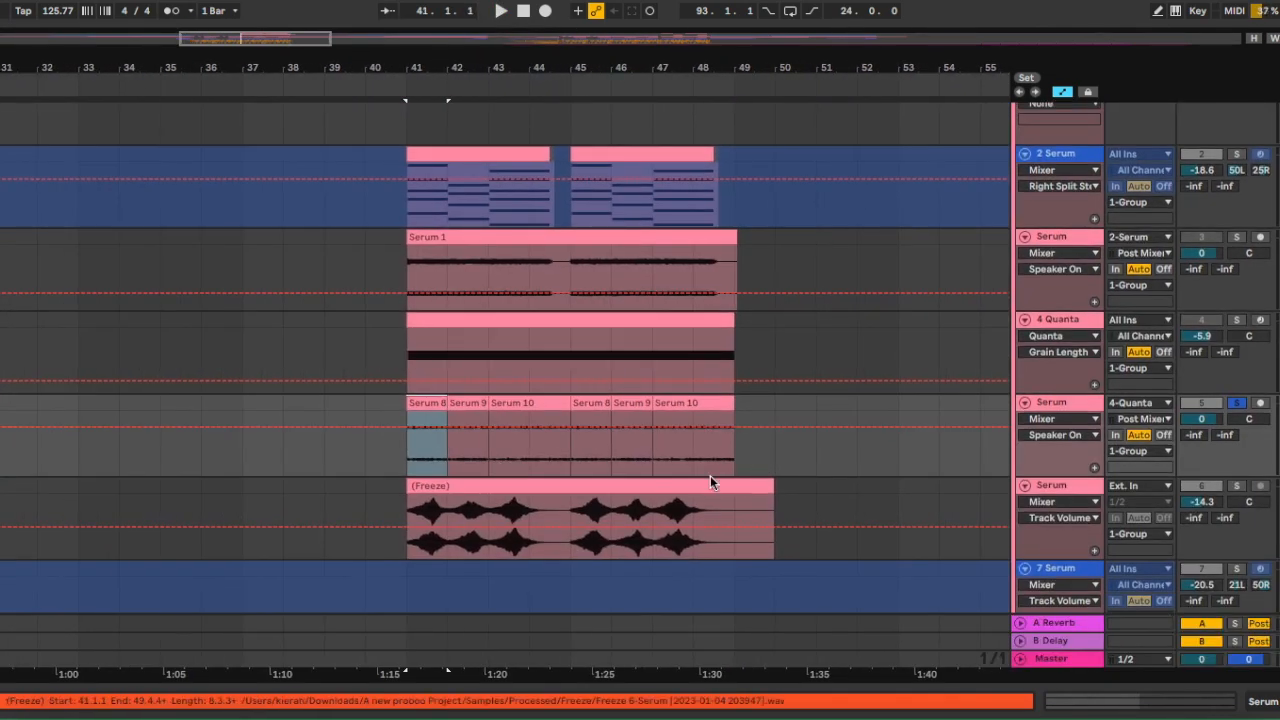
pyautogui.hscroll(-1, 705, 480)
pyautogui.scroll(1, 760, 490)
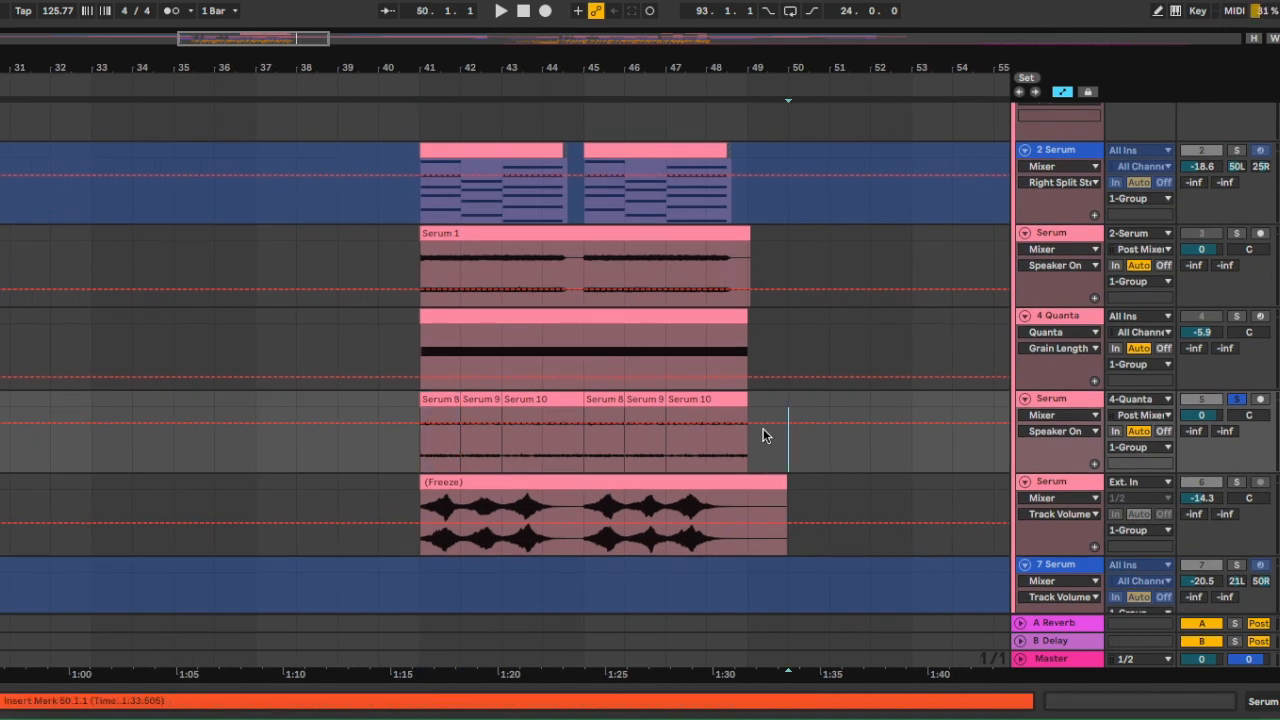
pyautogui.hscroll(-1, 575, 414)
pyautogui.hscroll(2, 760, 425)
pyautogui.scroll(1, 843, 497)
pyautogui.hscroll(-1, 843, 497)
pyautogui.hscroll(-1, 846, 453)
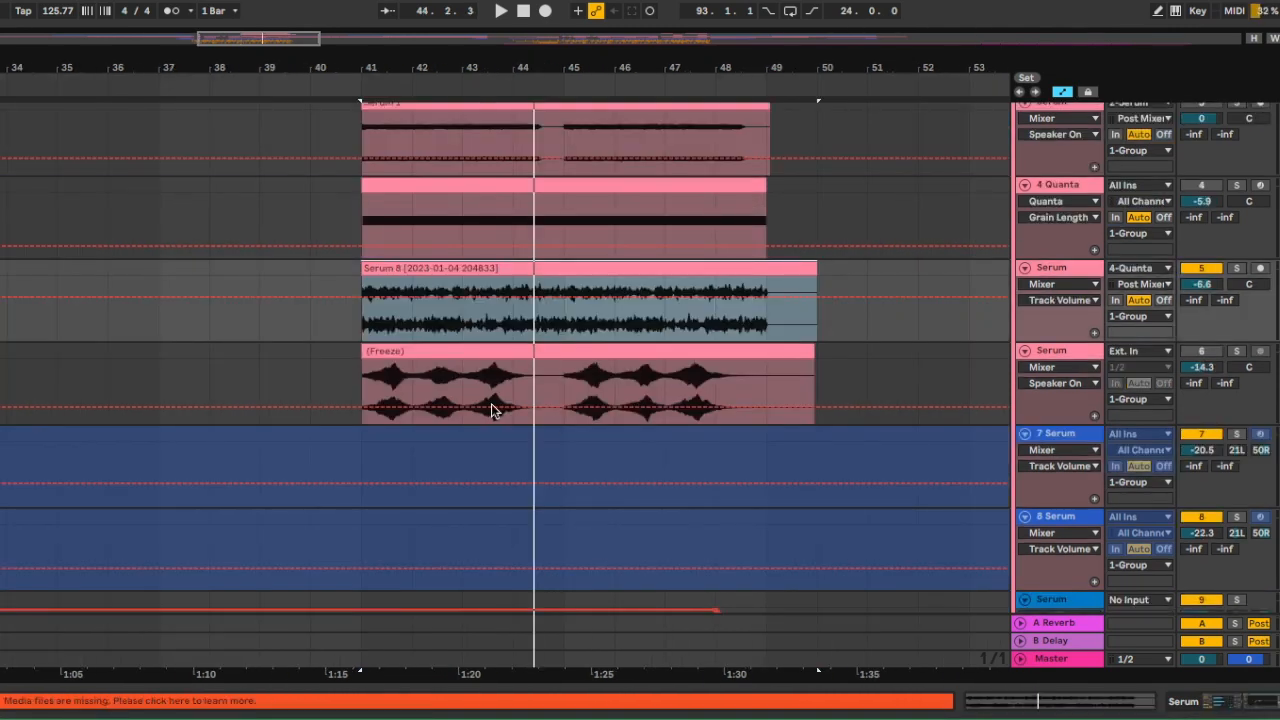
# Review the other Serum, frozen, FX and drum tracks around bars 34 to 50 in the arrangement.
pyautogui.hscroll(-2, 665, 381)
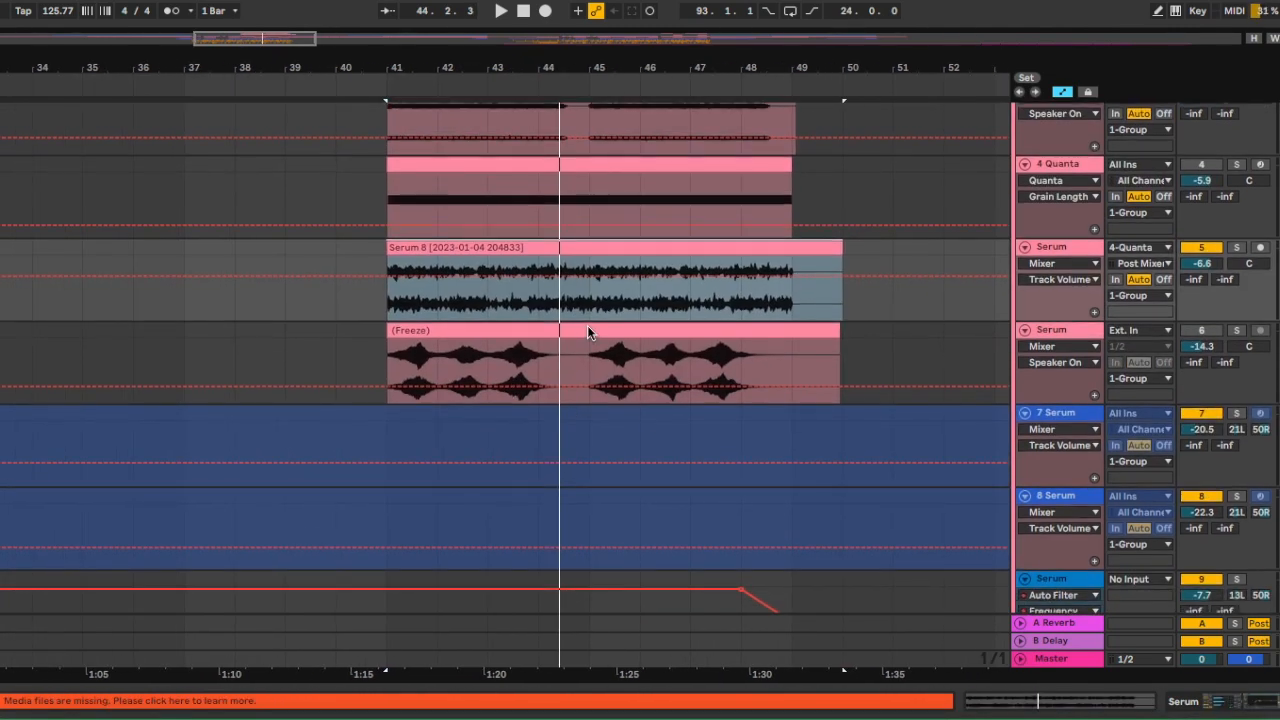
pyautogui.scroll(-10, 764, 396)
pyautogui.scroll(-2, 491, 417)
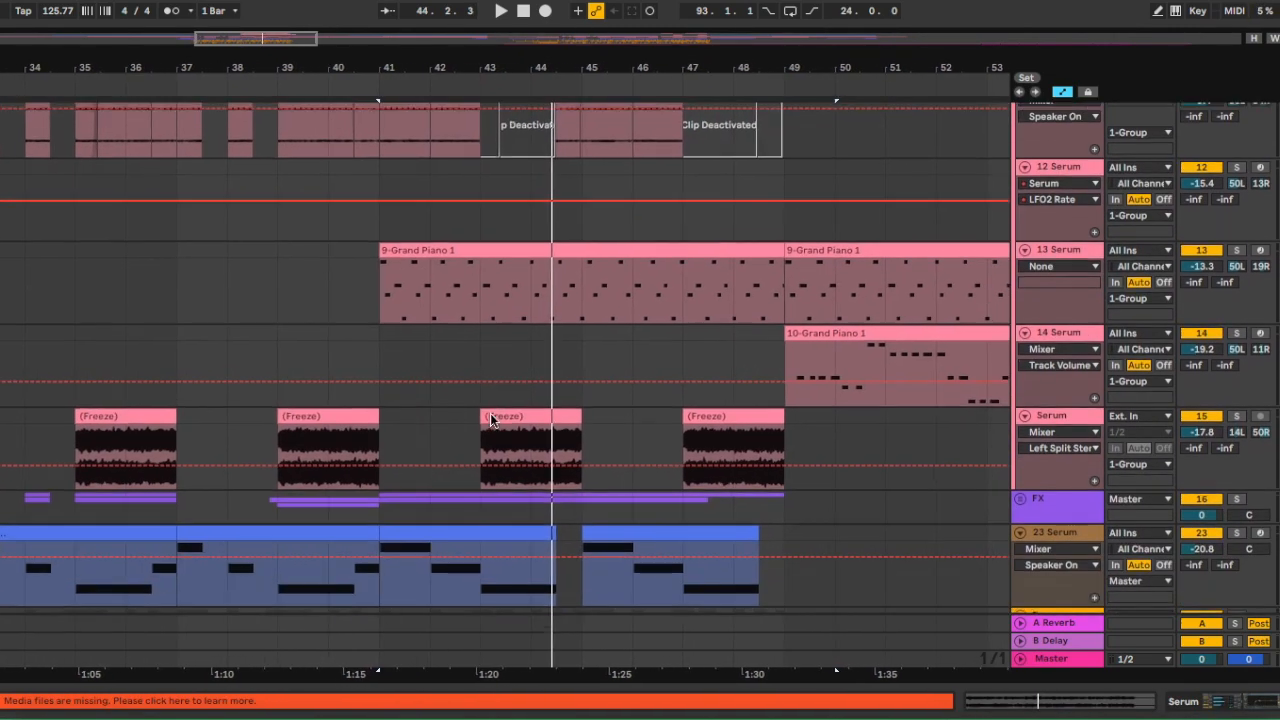
pyautogui.scroll(3, 634, 337)
pyautogui.scroll(1, 591, 323)
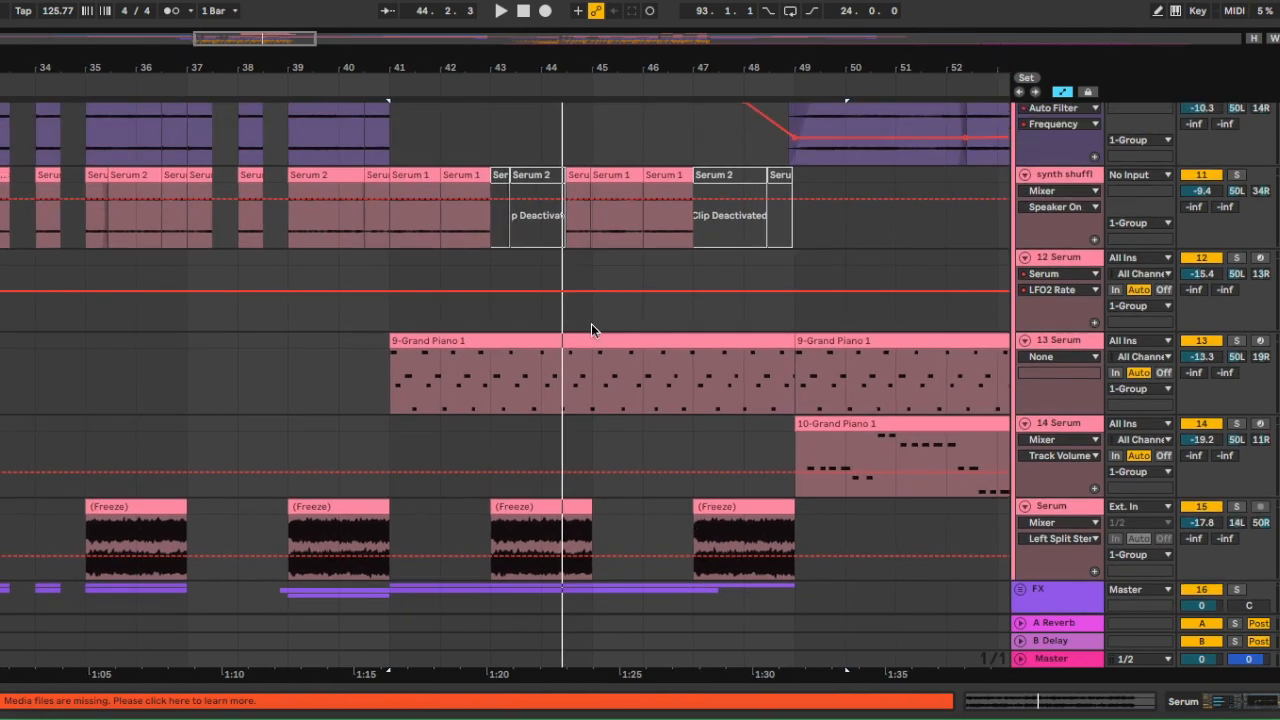
pyautogui.scroll(-4, 600, 445)
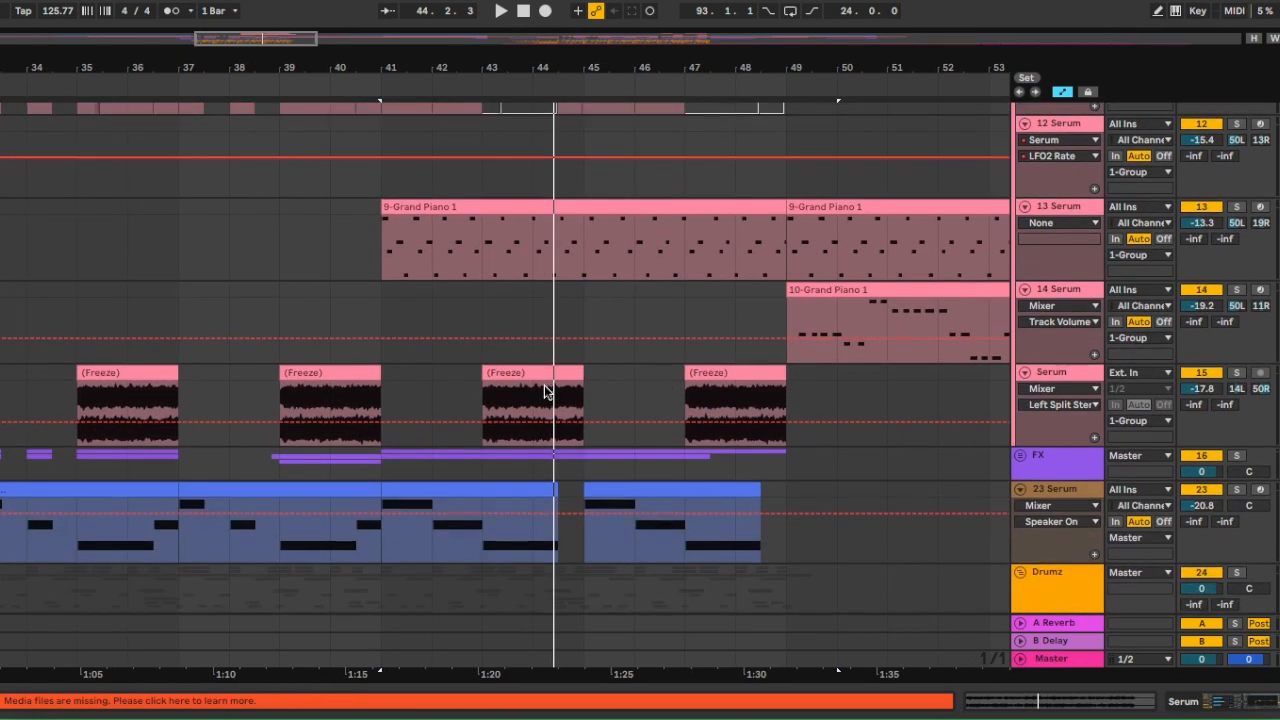
pyautogui.scroll(-2, 546, 338)
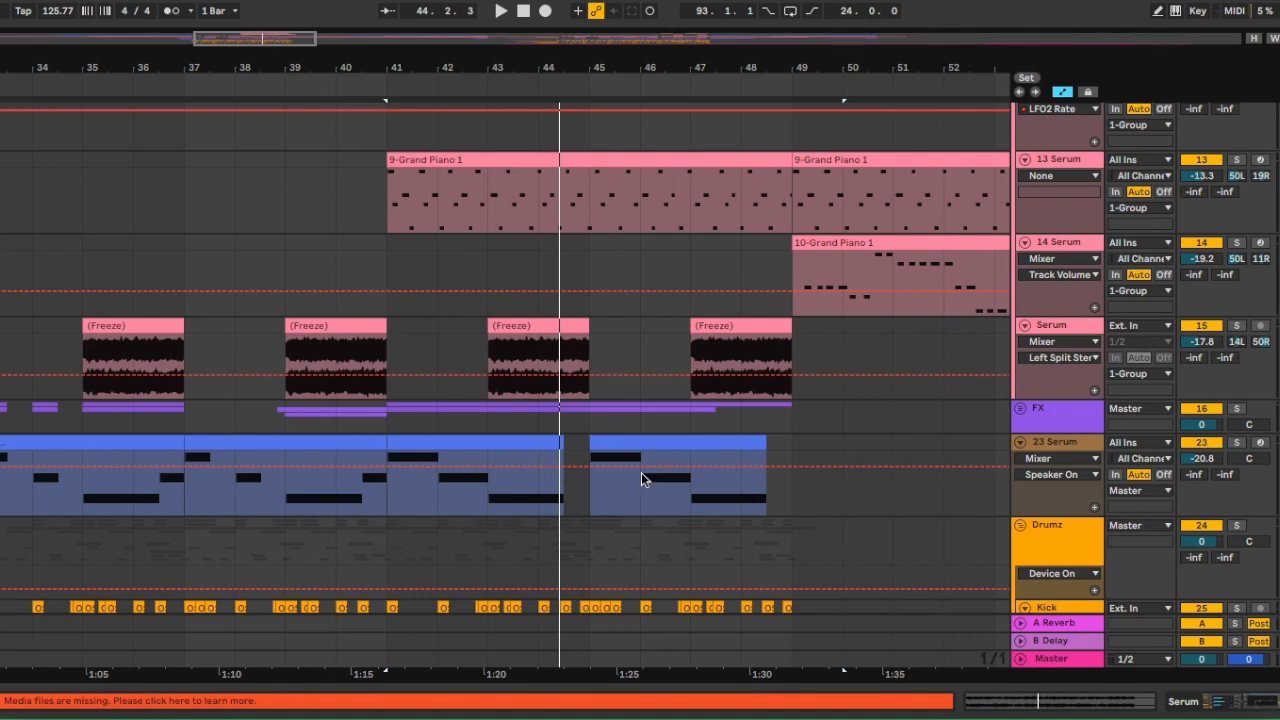
pyautogui.scroll(-2, 633, 485)
pyautogui.scroll(-3, 658, 490)
pyautogui.scroll(15, 592, 392)
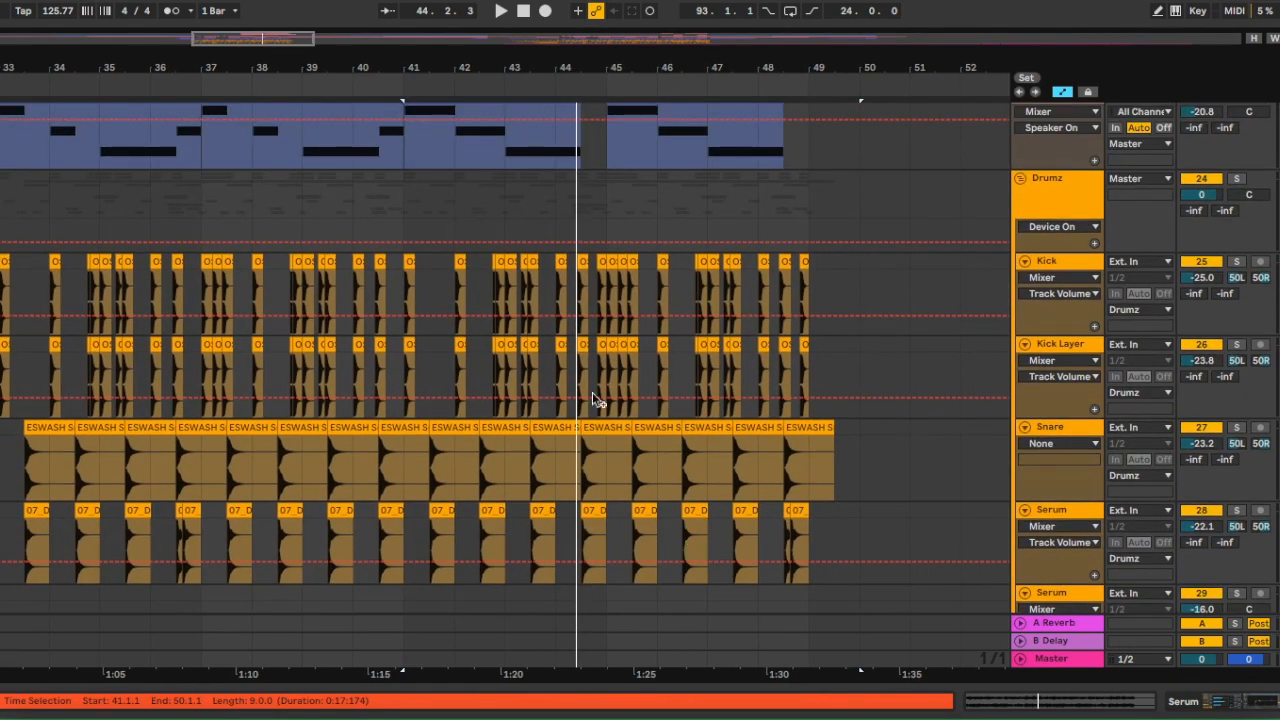
pyautogui.scroll(10, 627, 296)
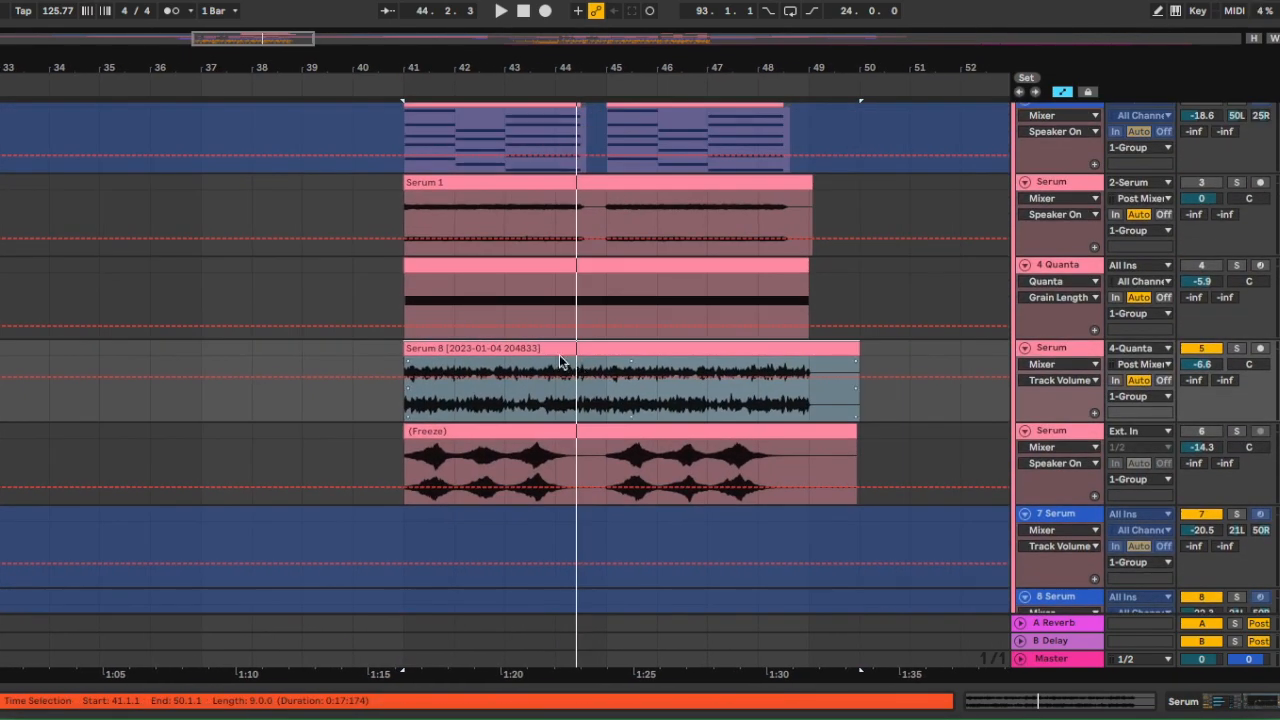
# Play the arrangement from bar 41 to hear the Serum 8 clip on track 5 together with the surrounding synth tracks.
pyautogui.scroll(1, 709, 385)
pyautogui.scroll(-5, 709, 385)
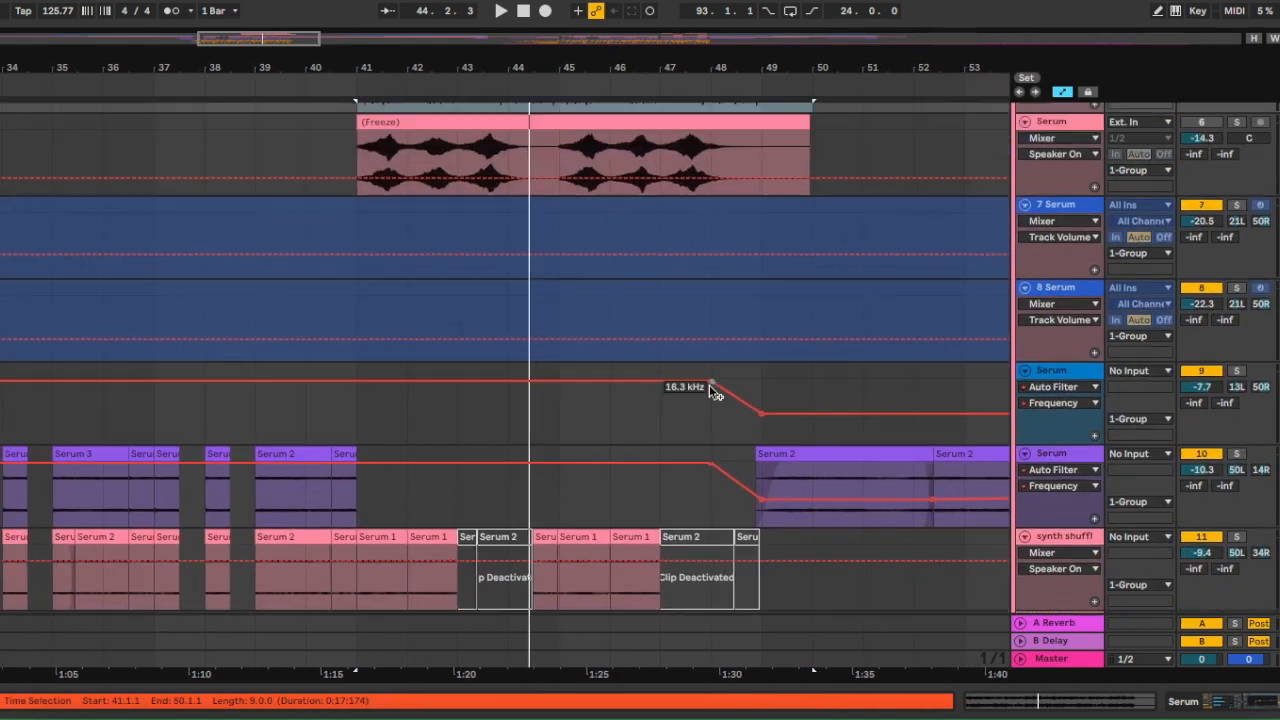
pyautogui.scroll(4, 709, 385)
pyautogui.press('space')
pyautogui.scroll(-5, 709, 385)
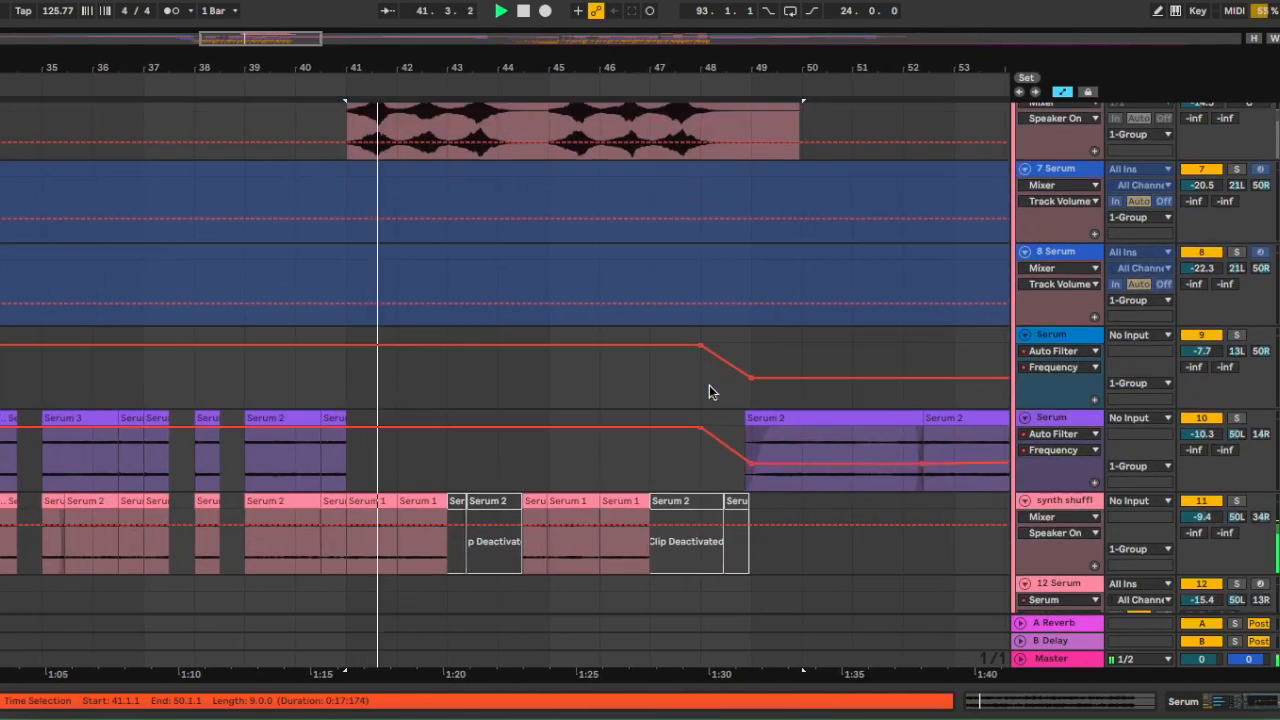
pyautogui.scroll(6, 709, 385)
pyautogui.scroll(2, 709, 385)
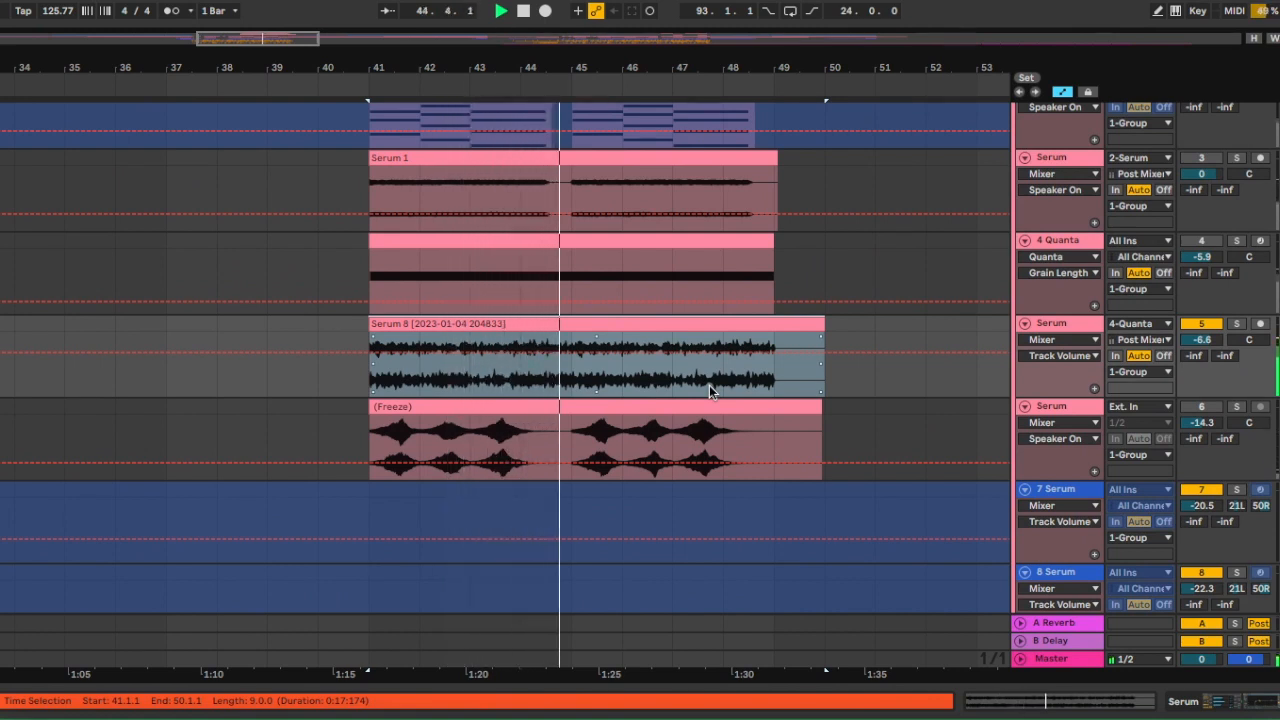
pyautogui.hscroll(2, 709, 385)
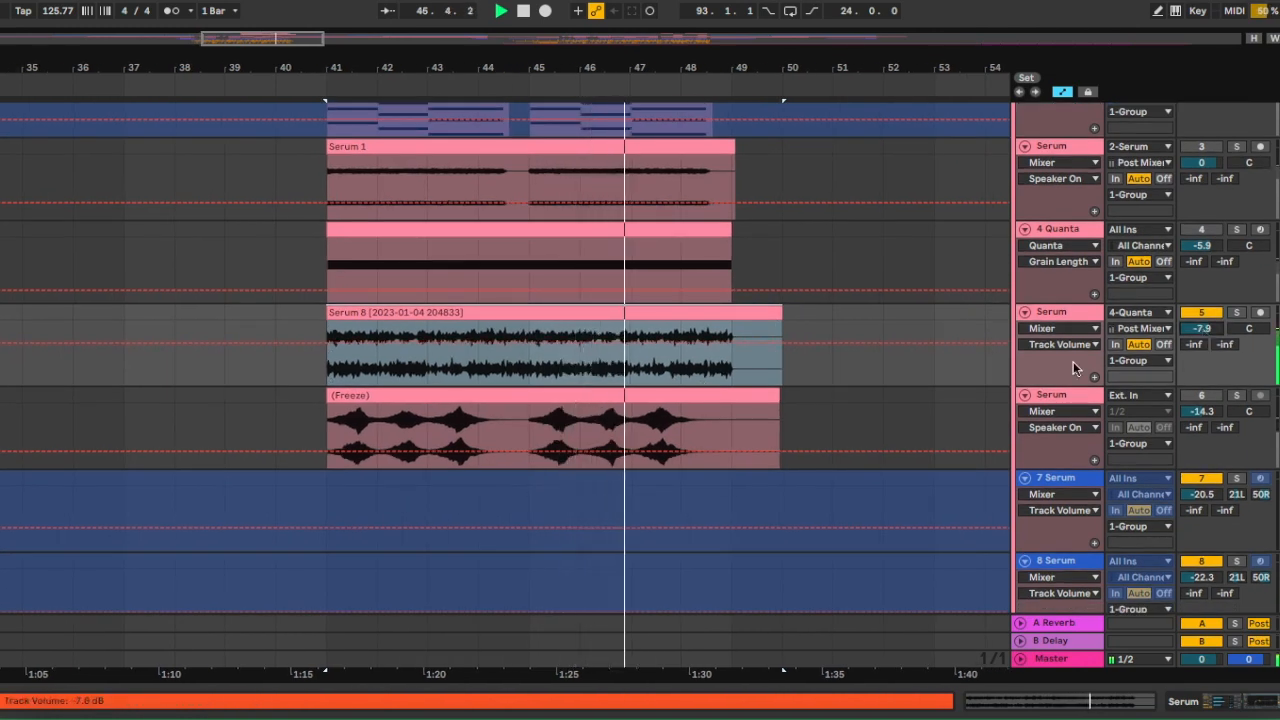
pyautogui.hscroll(1, 838, 414)
pyautogui.scroll(1, 838, 414)
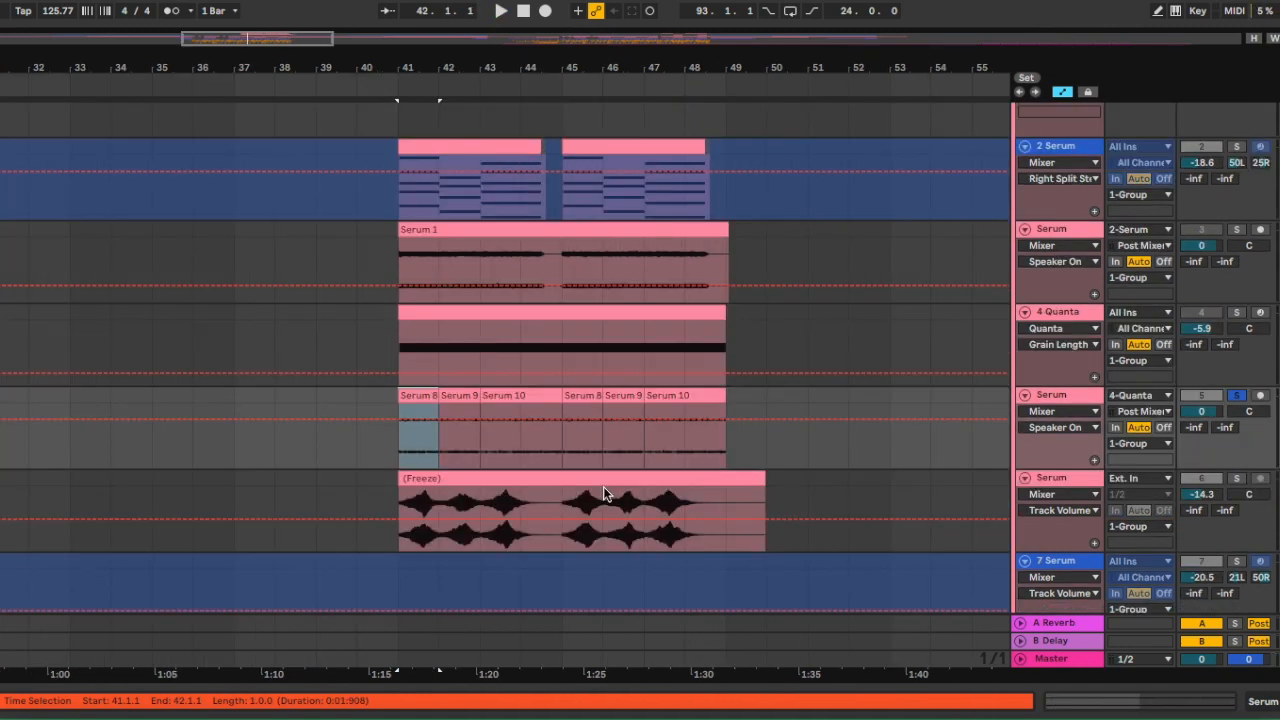
# Select the frozen Serum clip on track 6, and after it the first Serum 8 clip on track 5 at bar 41.
pyautogui.click(568, 477)
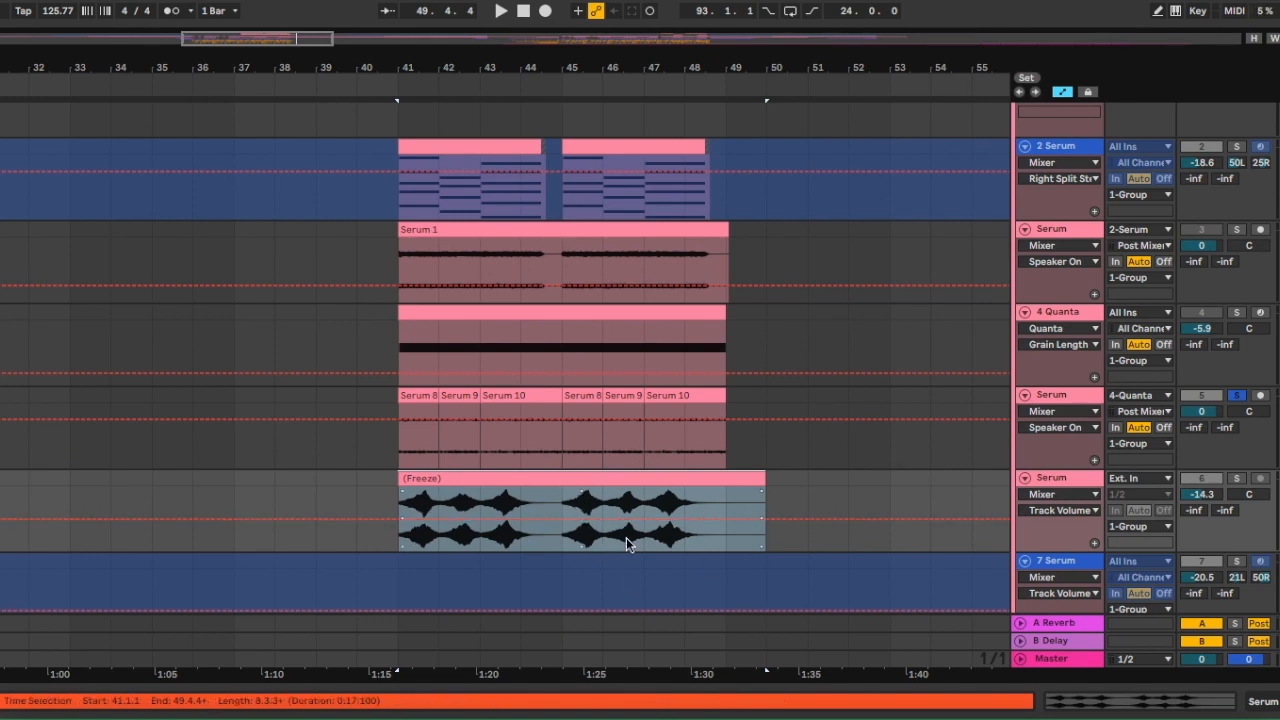
pyautogui.scroll(1, 668, 461)
pyautogui.scroll(-1, 658, 523)
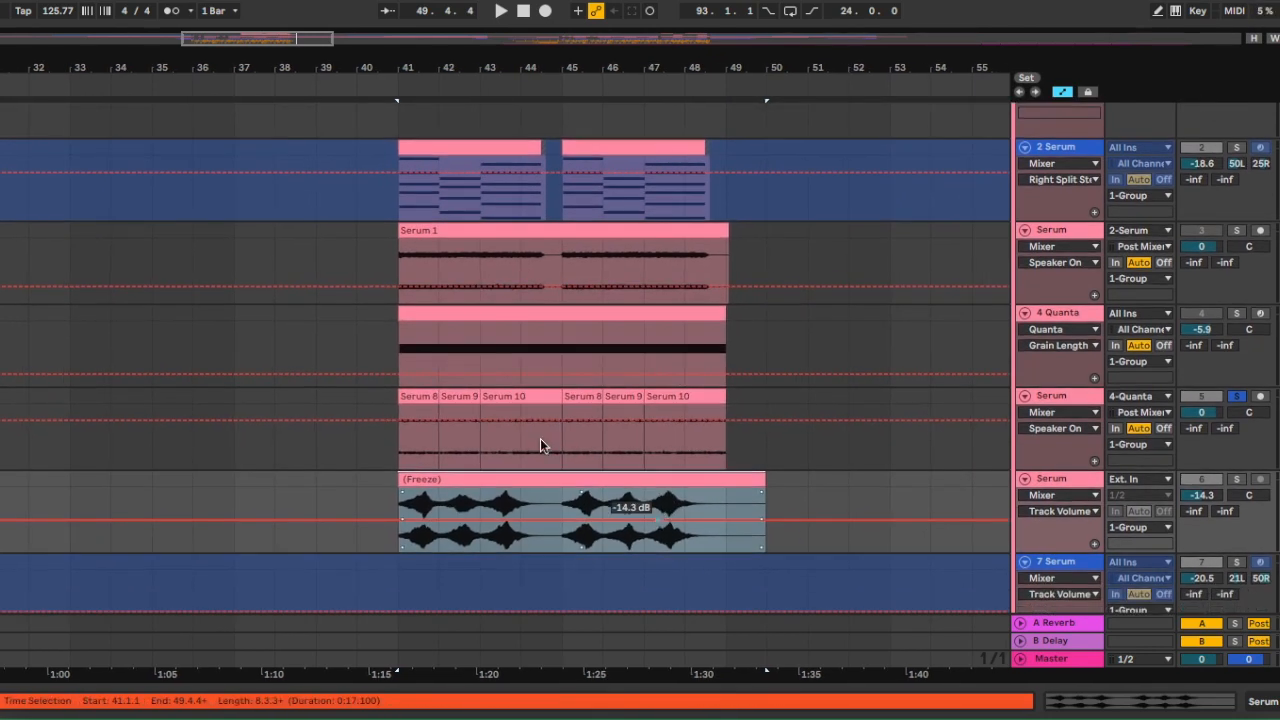
pyautogui.click(425, 398)
pyautogui.scroll(-1, 680, 472)
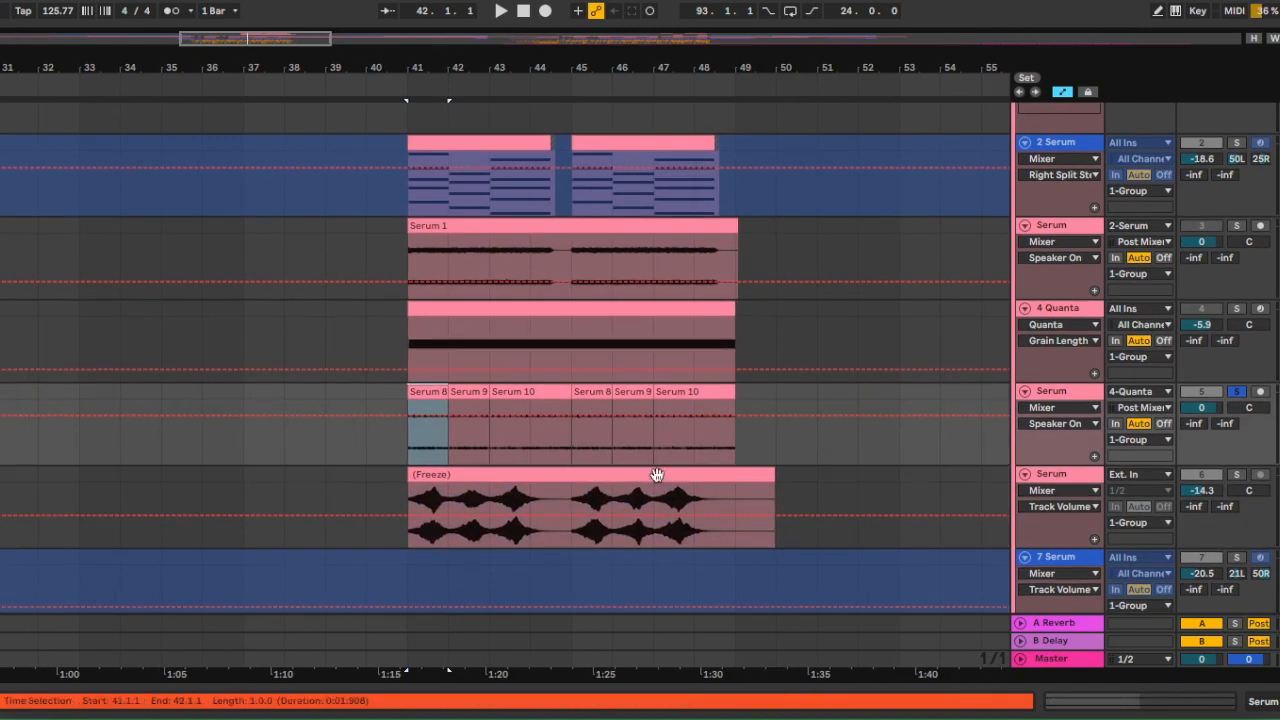
pyautogui.scroll(1, 682, 465)
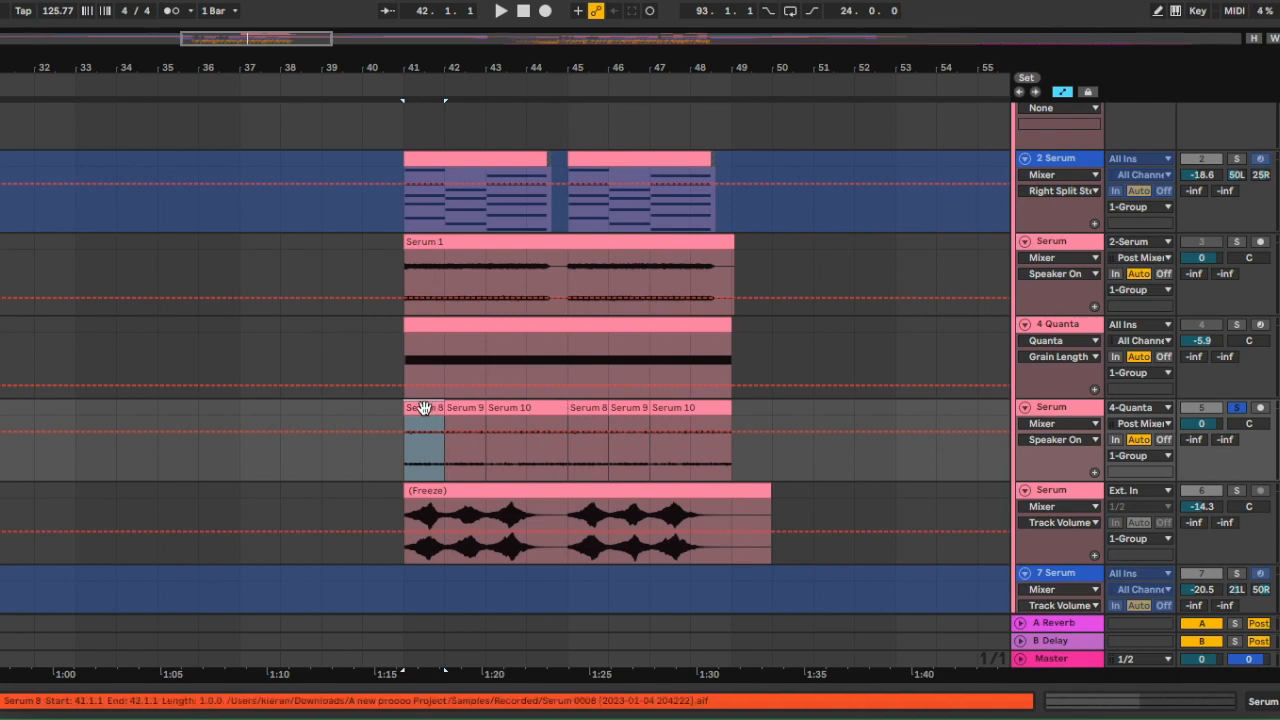
# Examine the synth layers, the filter automation on tracks 9 and 10 and the FX and drum tracks below around bars 33 to 49.
pyautogui.scroll(-1, 528, 414)
pyautogui.hscroll(1, 528, 414)
pyautogui.click(620, 447)
pyautogui.scroll(1, 621, 447)
pyautogui.scroll(-1, 621, 447)
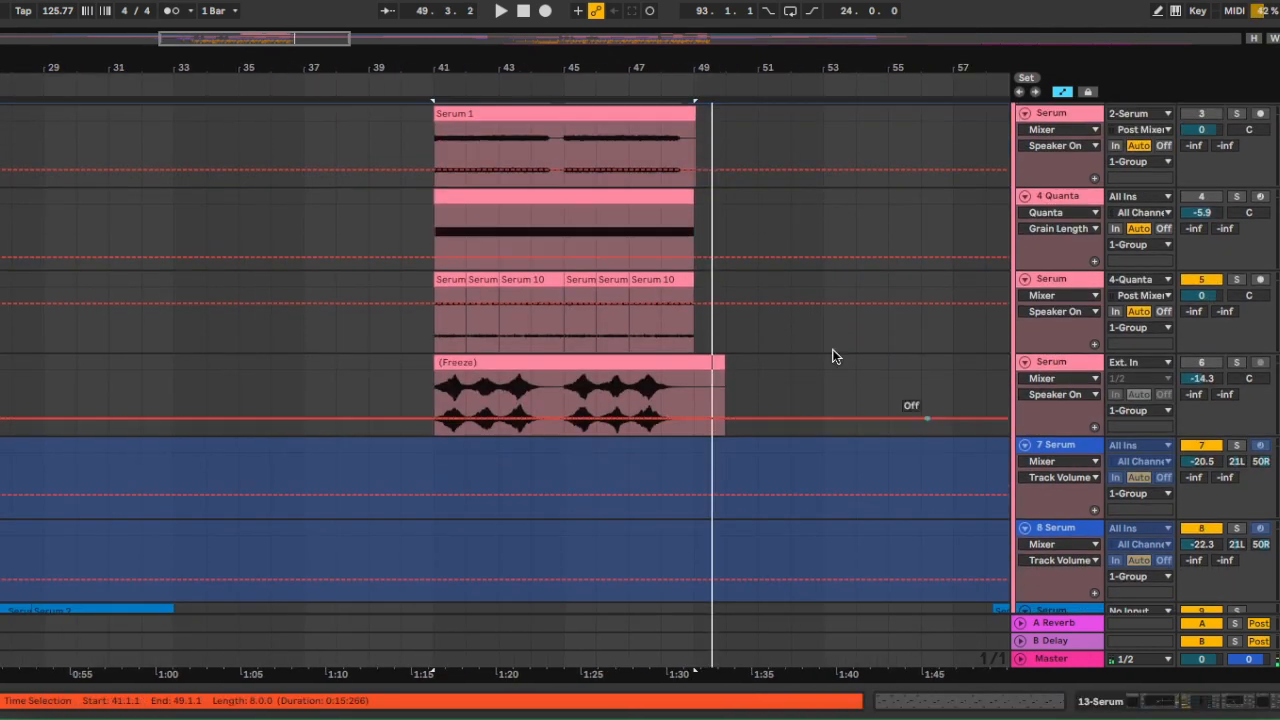
pyautogui.scroll(-1, 829, 420)
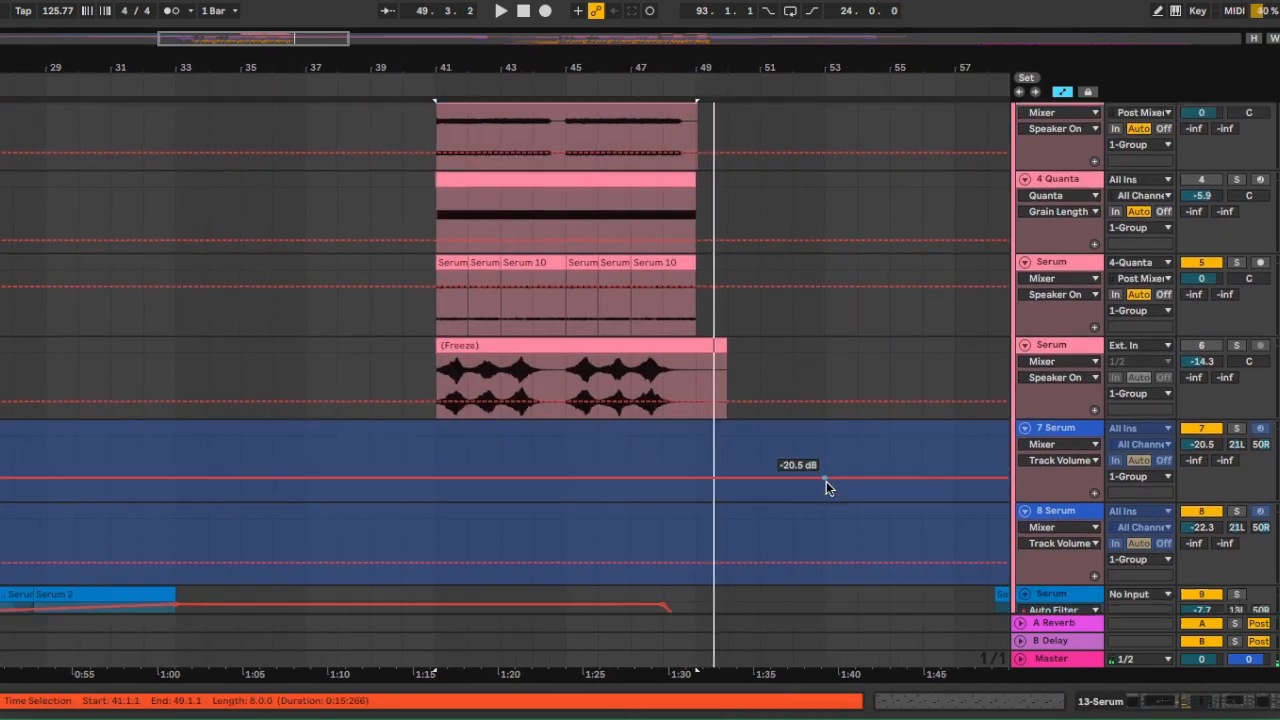
pyautogui.scroll(-3, 815, 460)
pyautogui.scroll(-4, 650, 415)
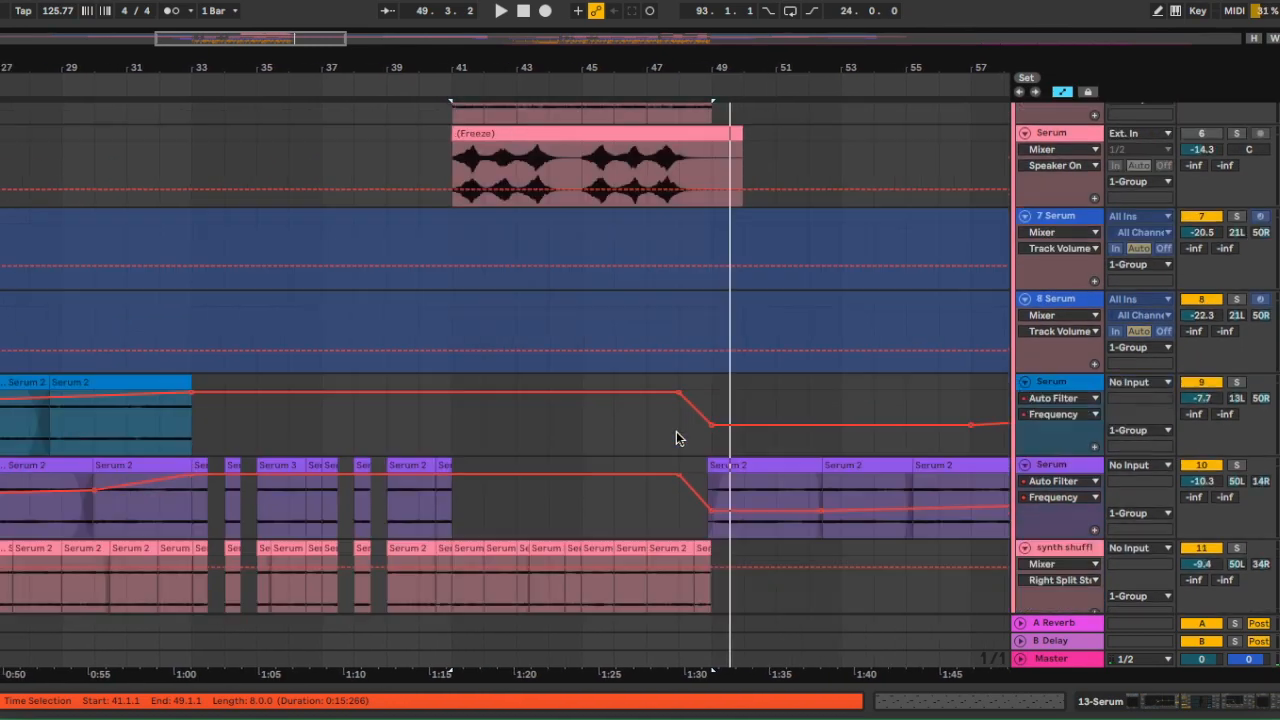
pyautogui.scroll(-8, 676, 431)
pyautogui.scroll(4, 676, 431)
# Solo the Drumz group and place the insert mark at bar 41.
pyautogui.click(485, 340)
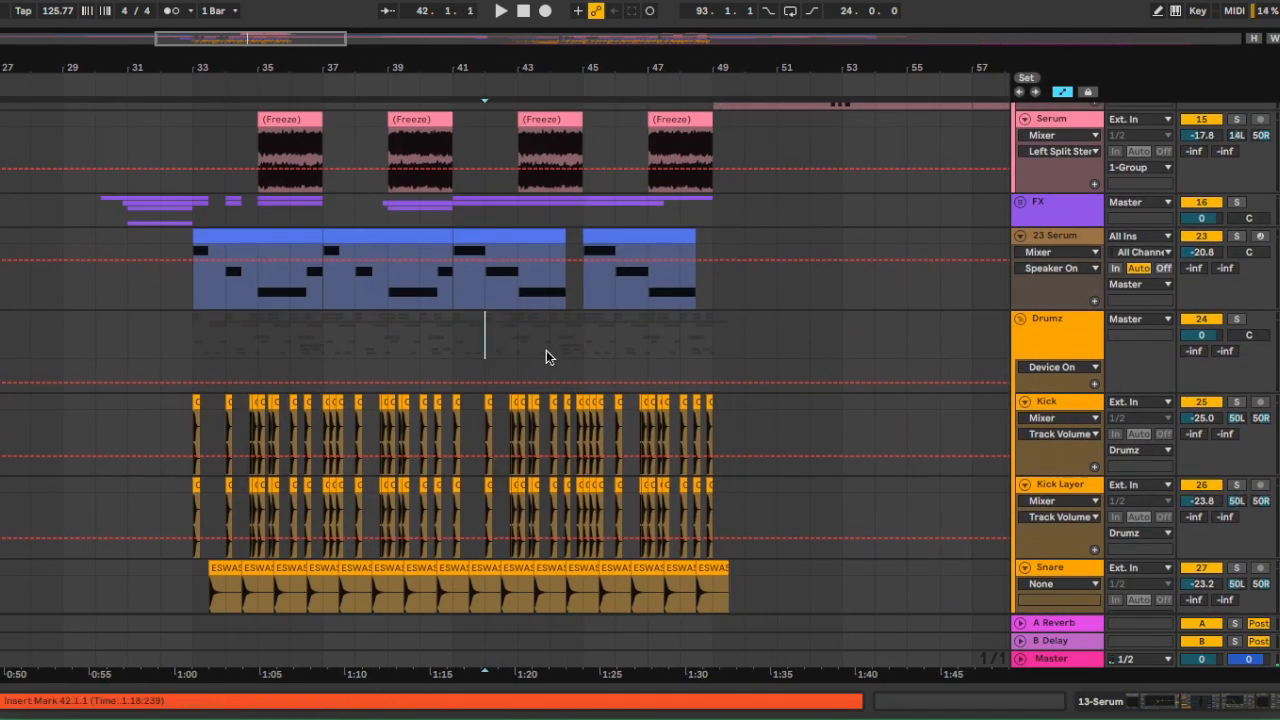
pyautogui.scroll(-2, 546, 357)
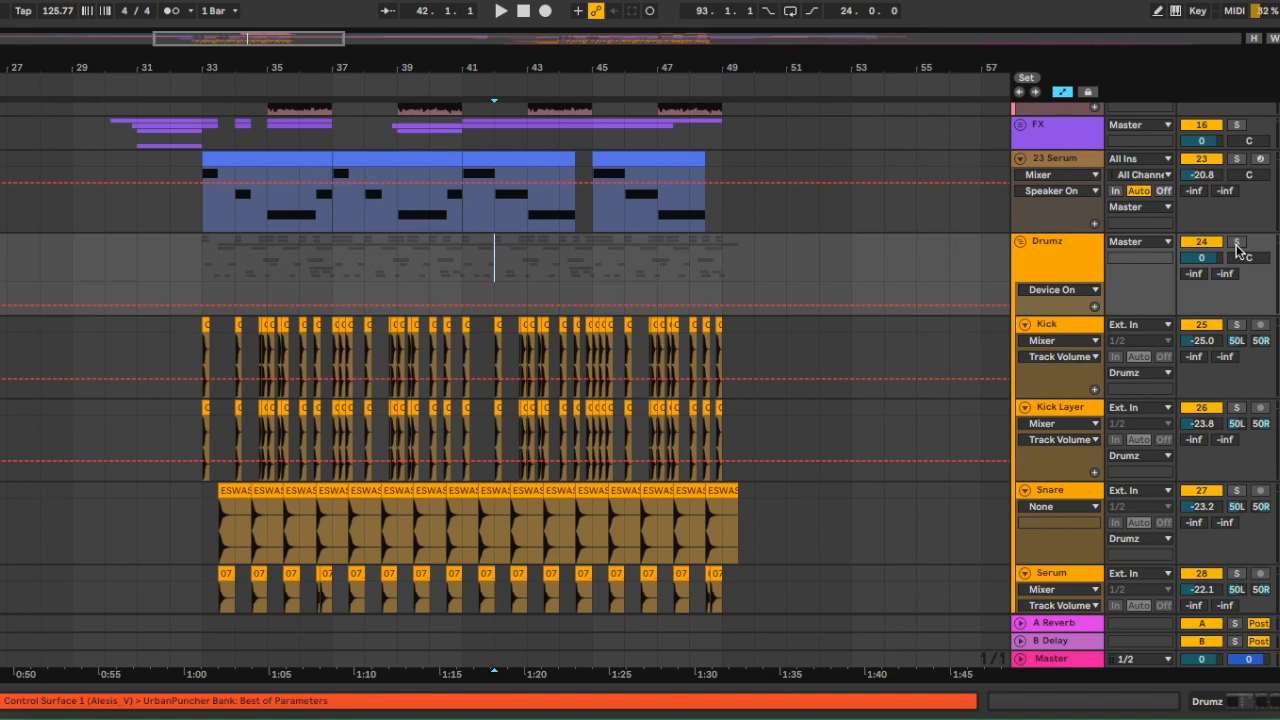
pyautogui.click(1237, 243)
pyautogui.scroll(-1, 846, 366)
pyautogui.scroll(3, 581, 372)
pyautogui.click(473, 332)
# Examine the individual percussion tracks of the Drumz group between bars 33 and 49.
pyautogui.scroll(-10, 600, 380)
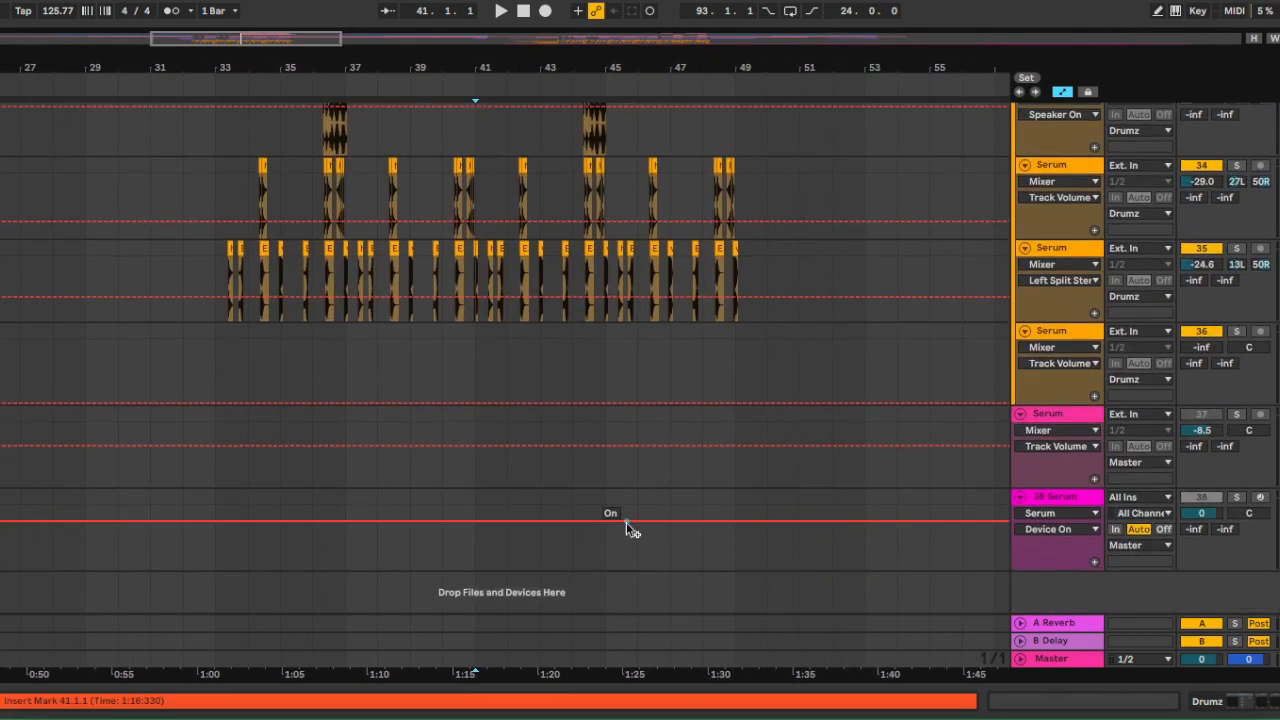
pyautogui.scroll(-4, 626, 518)
pyautogui.scroll(3, 526, 204)
pyautogui.hscroll(-5, 526, 204)
pyautogui.scroll(6, 526, 204)
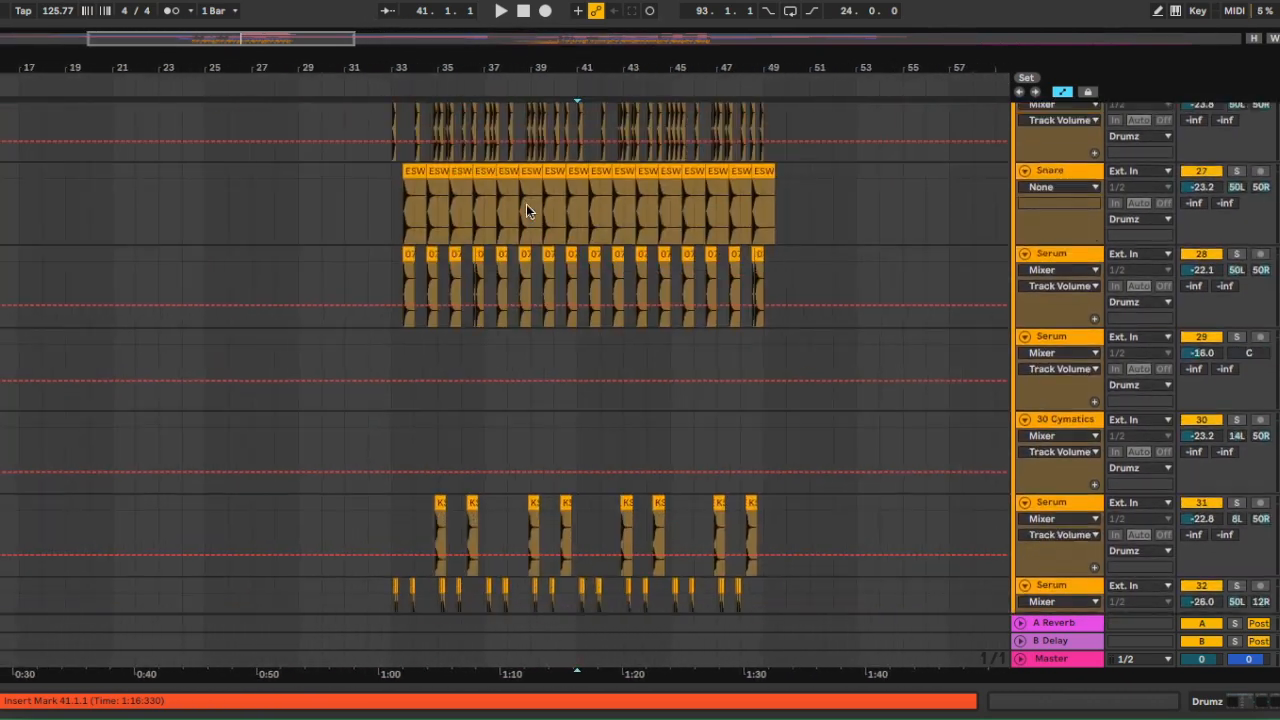
# Place the insert mark at bar 105 on the Drumz group within the second drum section.
pyautogui.scroll(10, 526, 204)
pyautogui.scroll(1, 665, 385)
pyautogui.hscroll(8, 665, 385)
pyautogui.scroll(-3, 665, 385)
pyautogui.scroll(-3, 665, 381)
pyautogui.scroll(1, 665, 381)
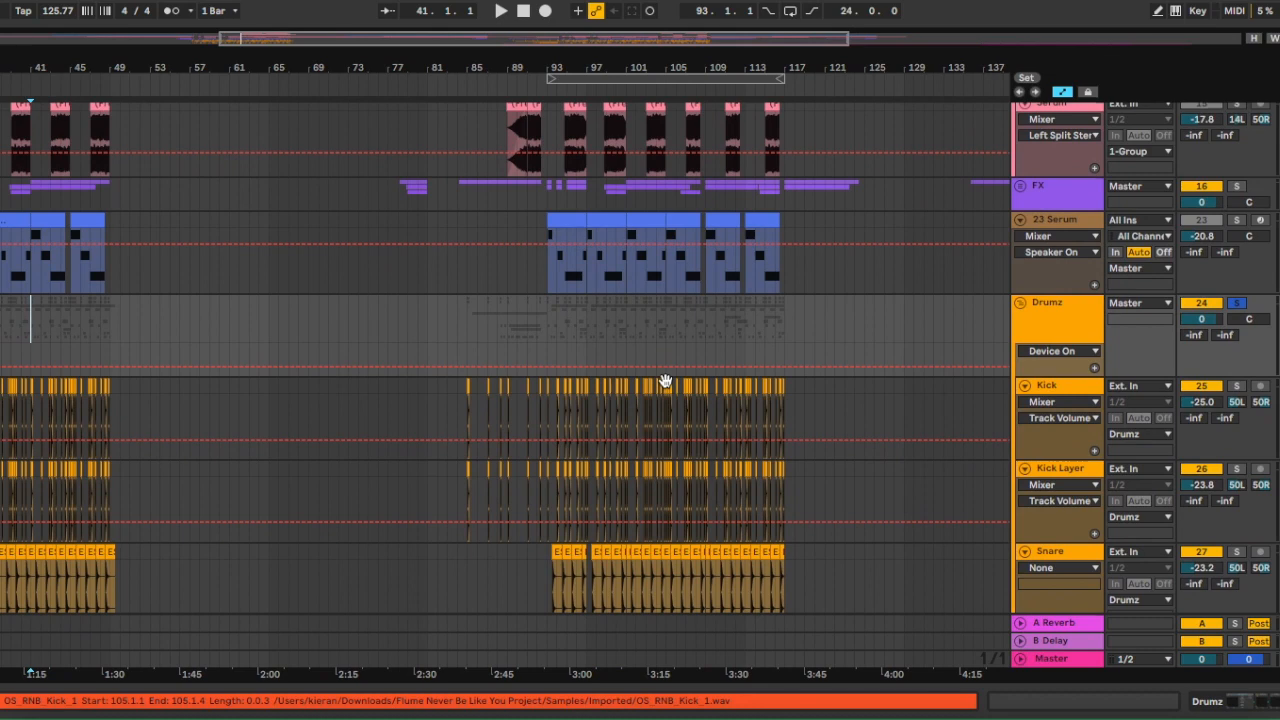
pyautogui.click(665, 322)
# Select the first chord clip on track 2 Serum at bar 41 and examine the Serum, Quanta and frozen layers beneath it.
pyautogui.scroll(10, 665, 322)
pyautogui.hscroll(-4, 665, 322)
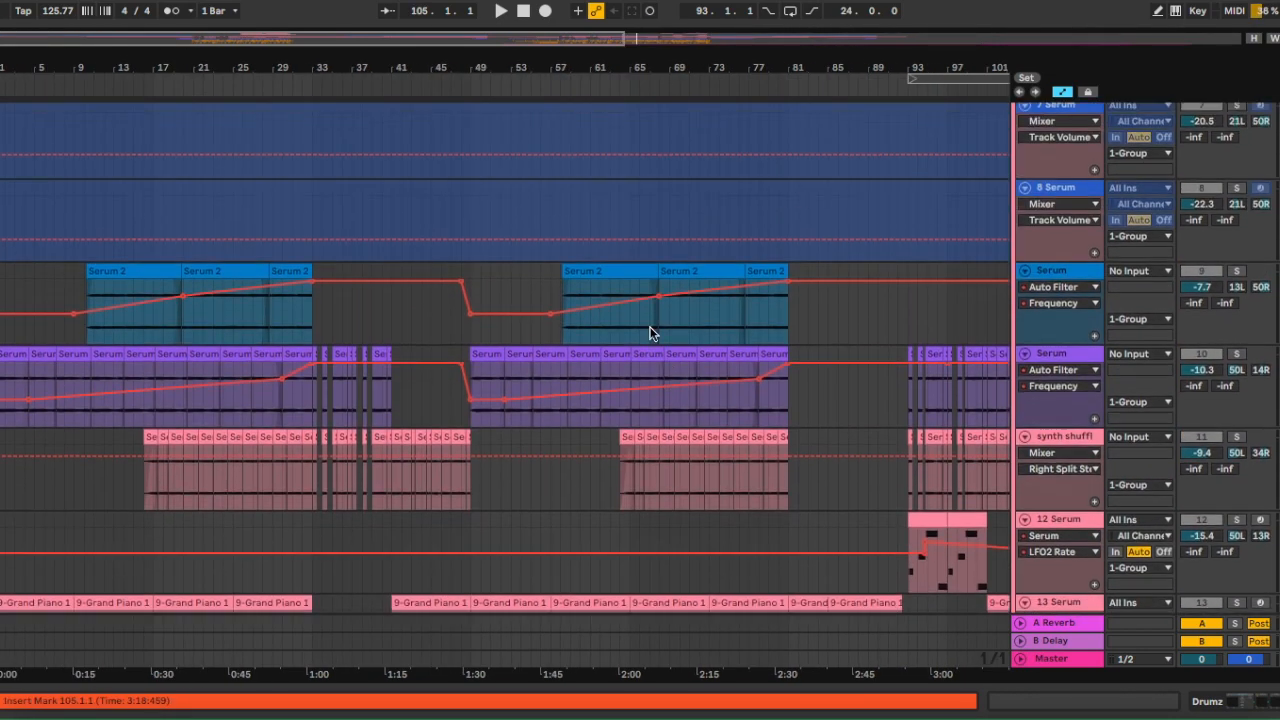
pyautogui.scroll(4, 349, 260)
pyautogui.scroll(6, 349, 260)
pyautogui.hscroll(2, 349, 260)
pyautogui.scroll(4, 349, 260)
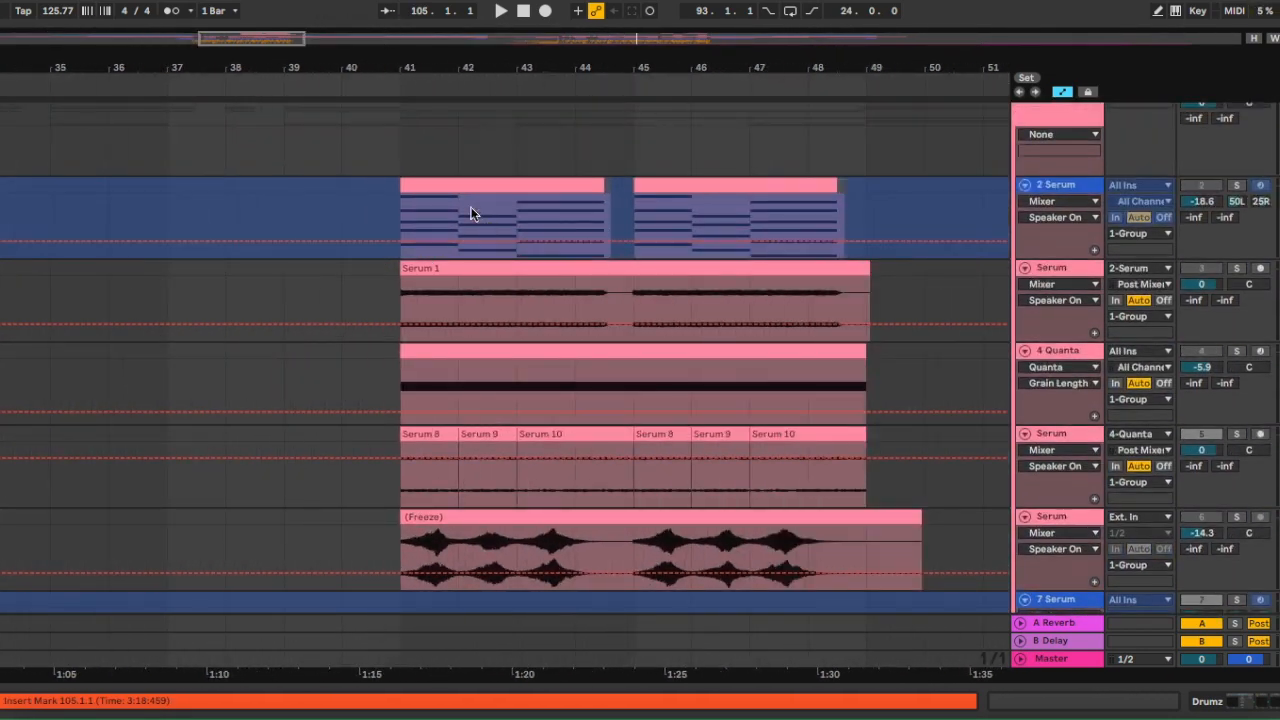
pyautogui.click(464, 185)
pyautogui.scroll(-3, 537, 311)
pyautogui.scroll(-2, 648, 304)
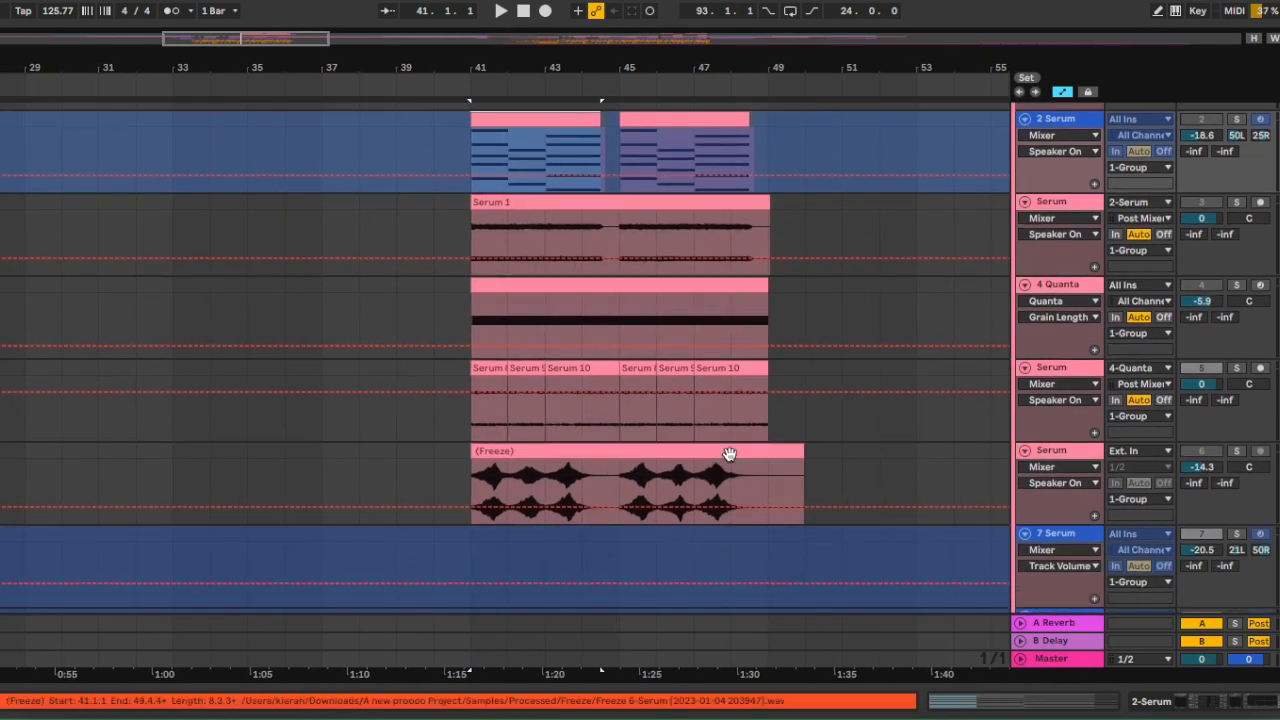
pyautogui.scroll(-1, 700, 487)
pyautogui.hscroll(1, 700, 487)
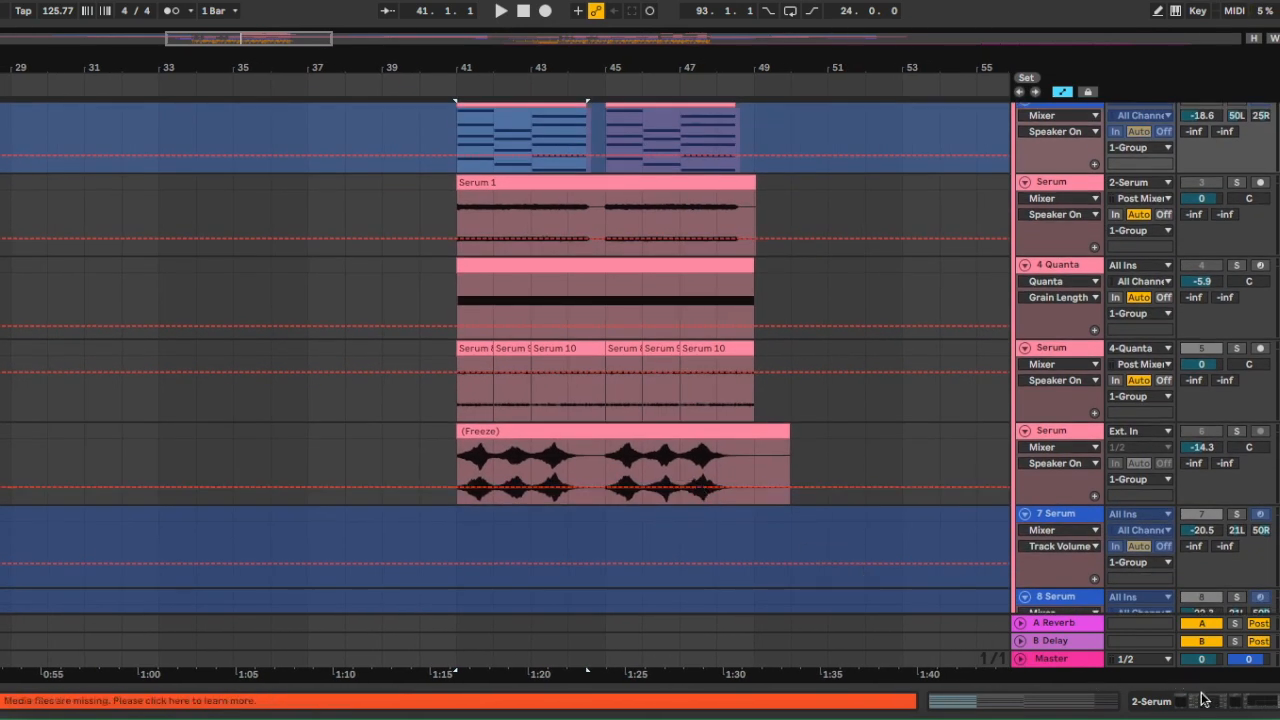